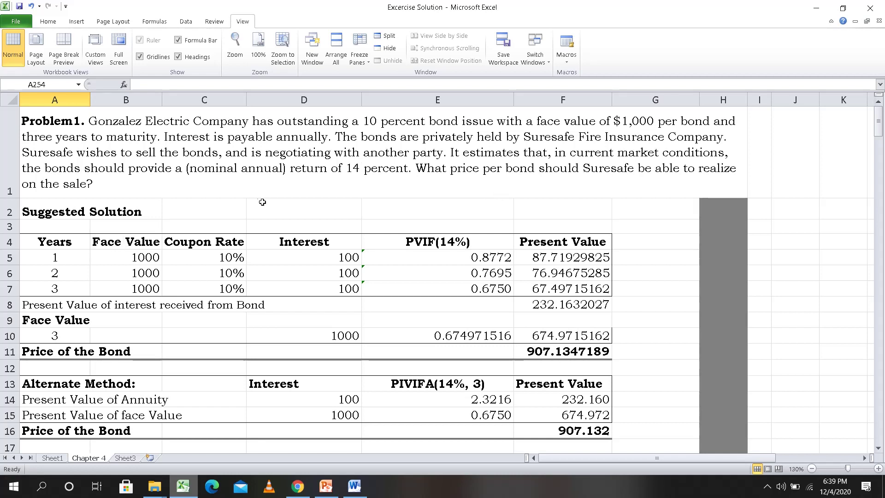
Step: Review the Problem 1 statement and examine the year 1 face value, coupon rate and interest formula
left_click(632, 124)
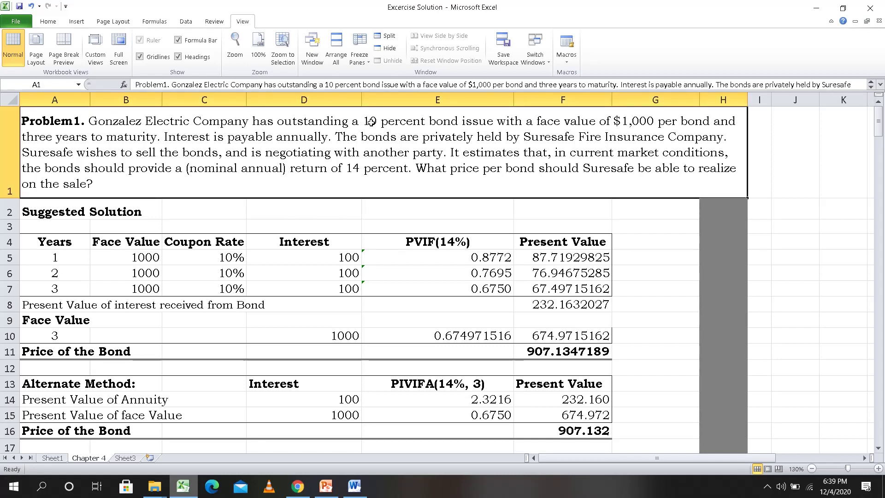
left_click(142, 254)
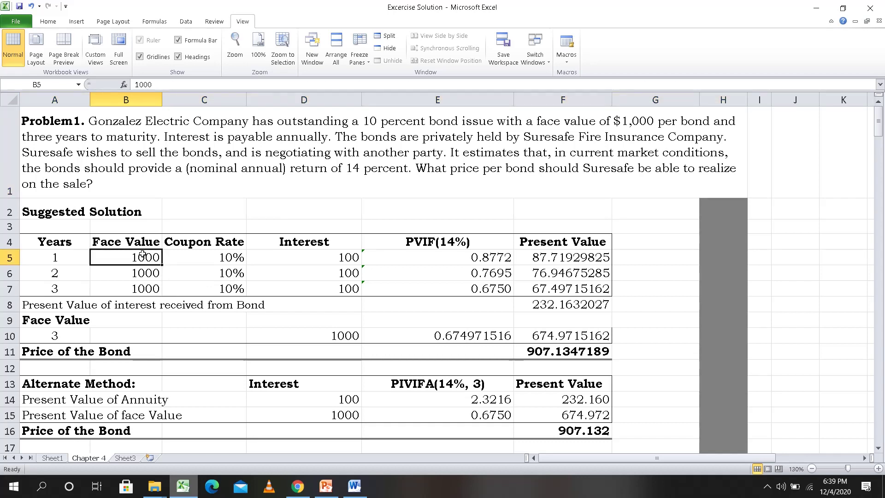
left_click(332, 258)
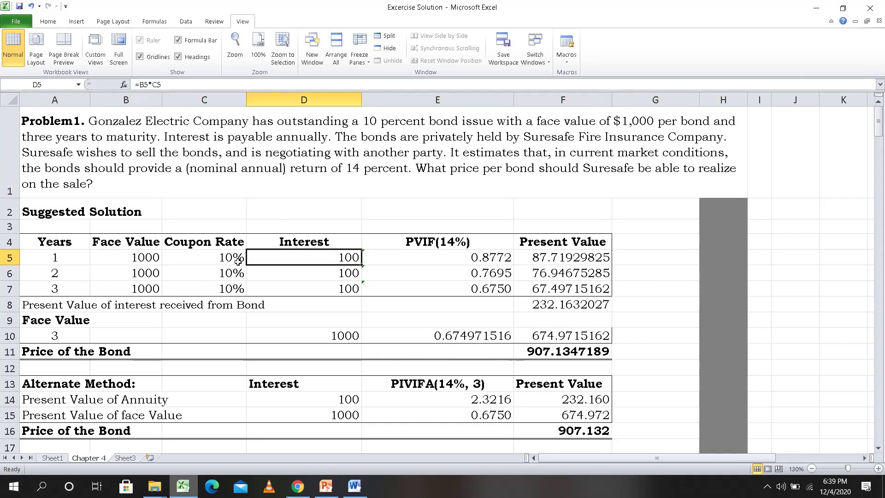
left_click(140, 260)
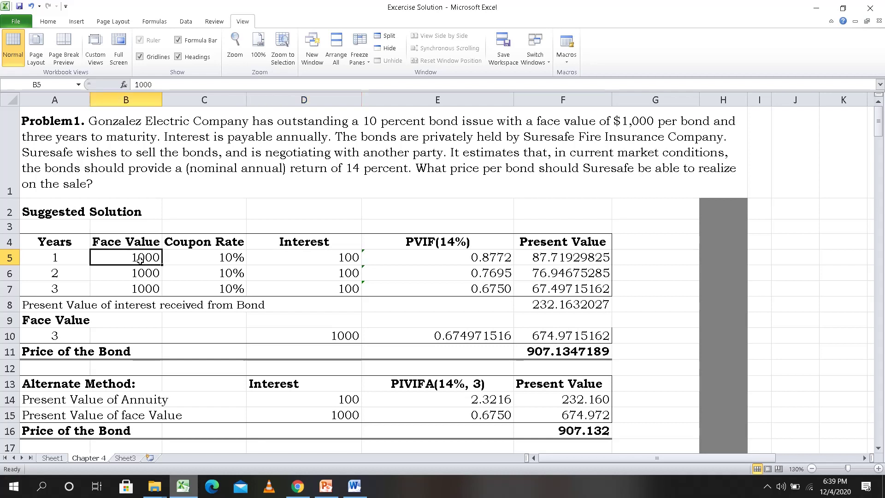
key("Right")
key("Right")
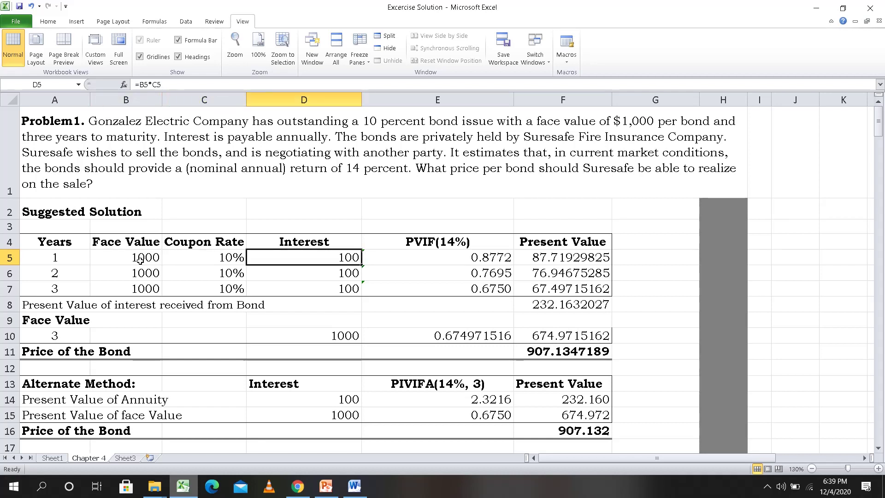
key("Left")
key("Left")
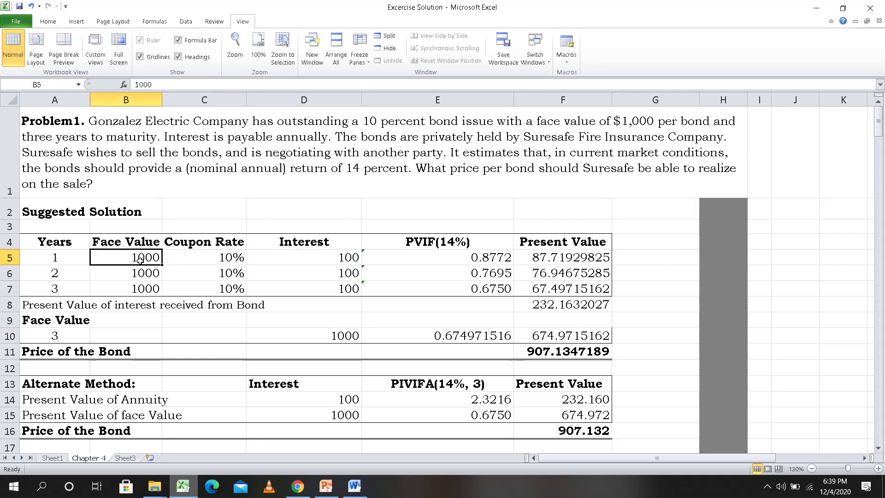
Step: Examine the face values and interest formulas for years 2 and 3 against the year 1 row
key("Down")
key("Right")
key("Right")
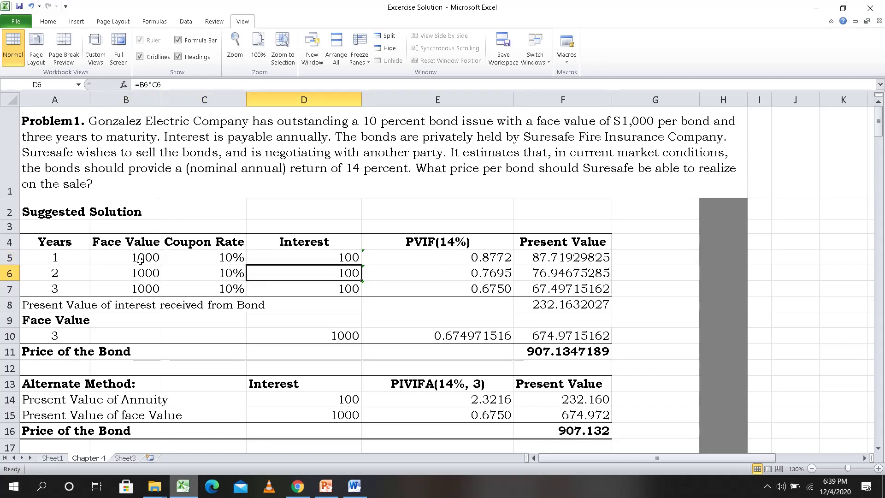
key("Left")
key("Left")
key("Down")
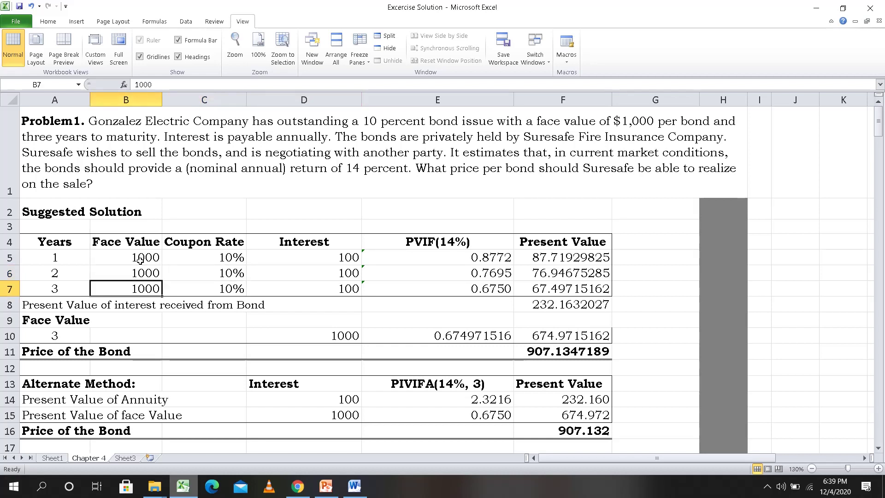
key("Right")
key("Right")
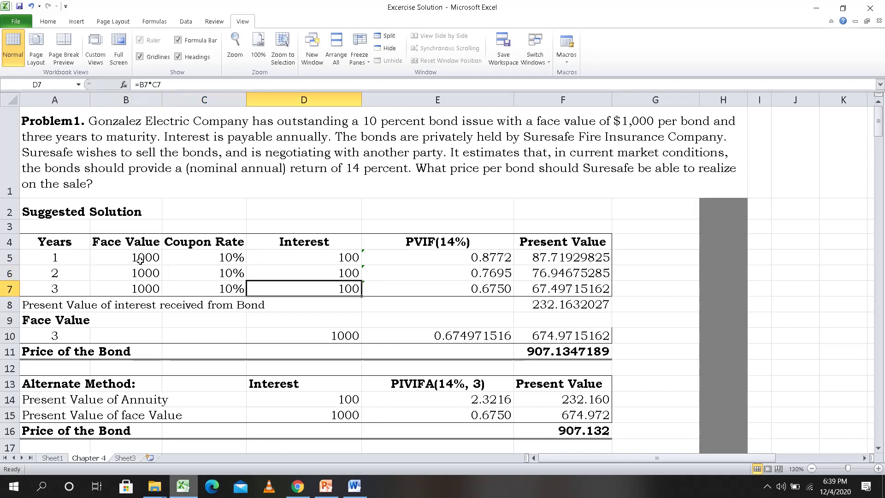
key("Up")
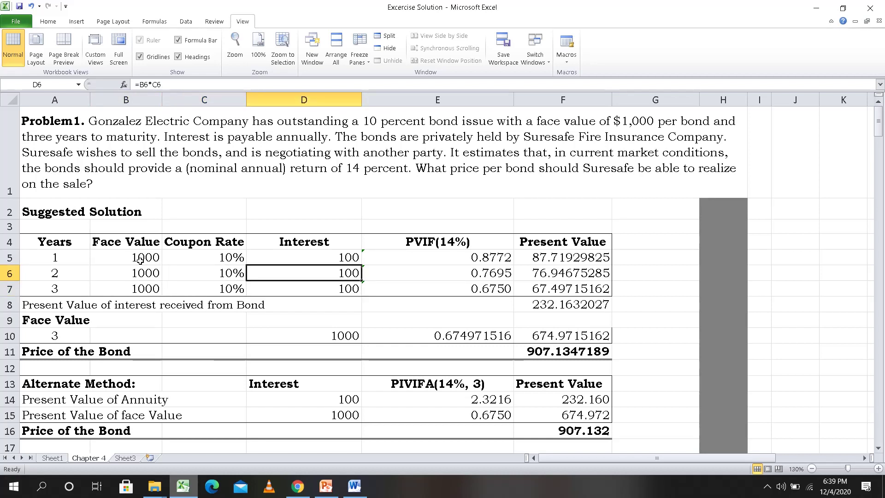
key("Up")
Step: Examine the PVIF and present value formulas through the interest total, and dismiss the news notification
key("Right")
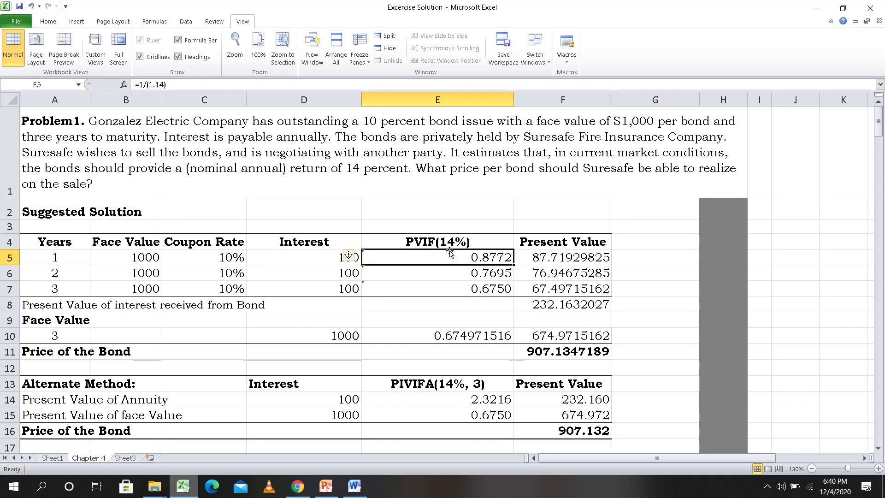
left_click(486, 273)
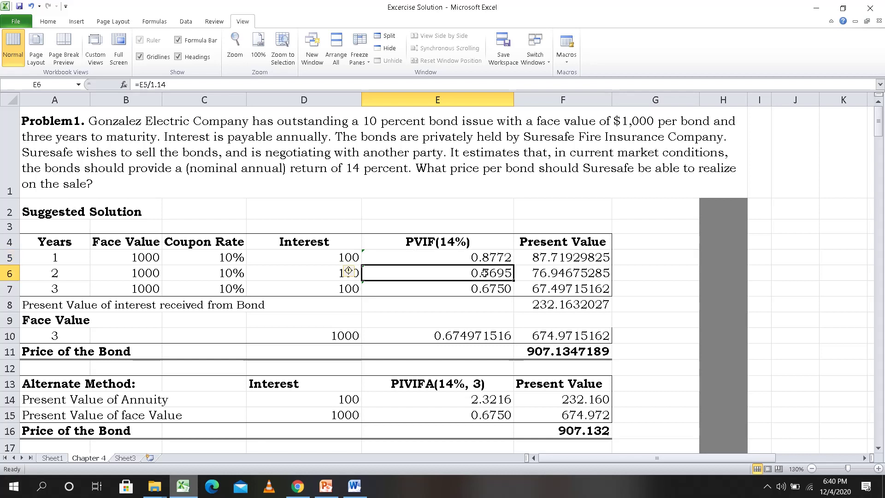
left_click(484, 289)
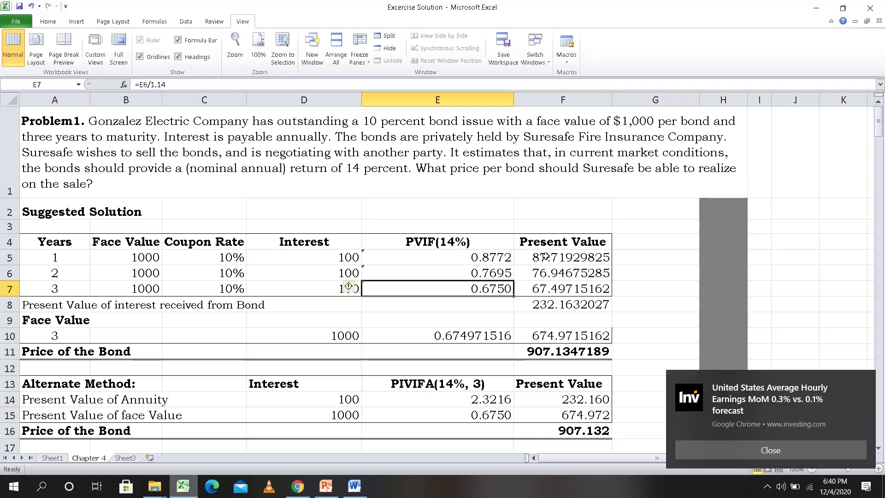
left_click(548, 257)
left_click(549, 306)
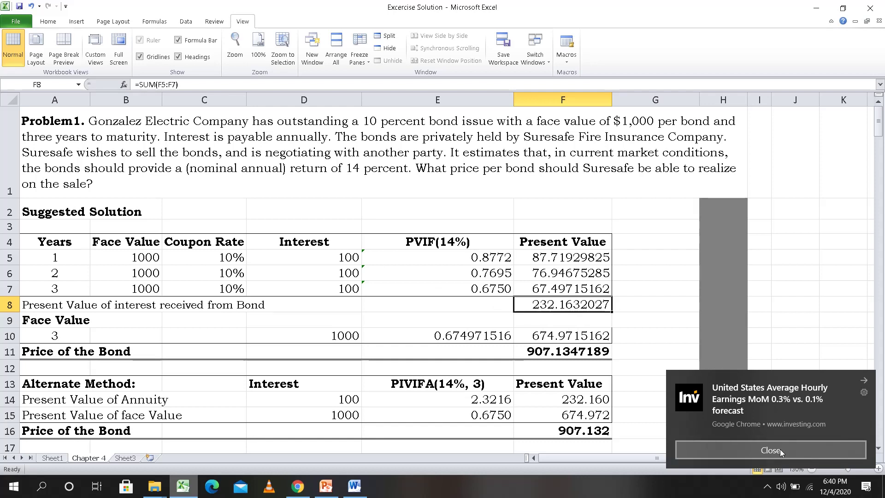
left_click(766, 451)
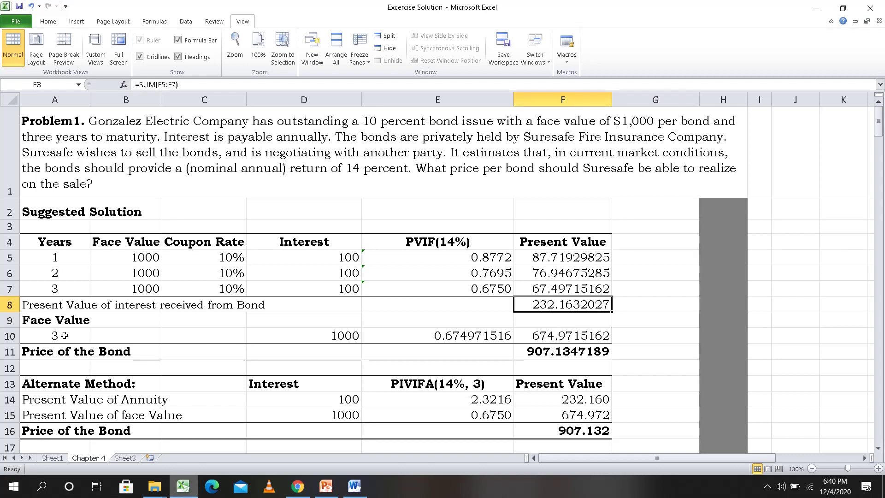
Step: Format the discount factor in the Face Value row, cell E10, to show four decimal places
left_click(64, 336)
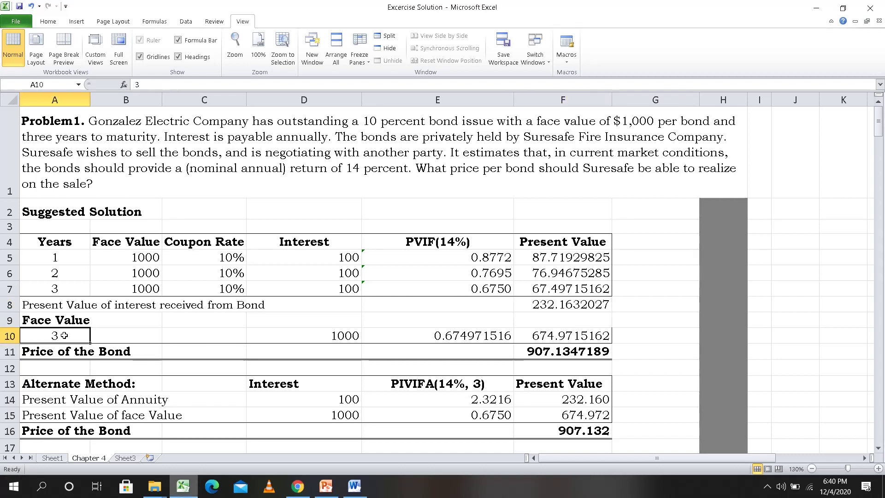
left_click(321, 338)
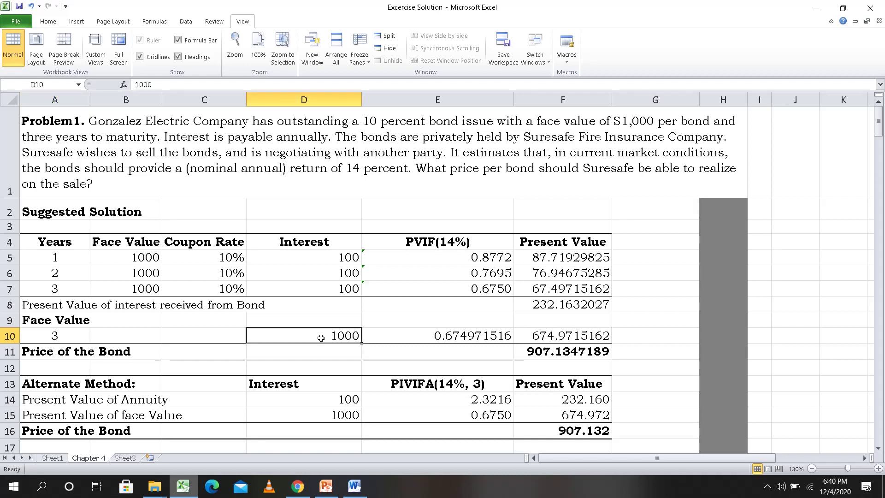
left_click(467, 338)
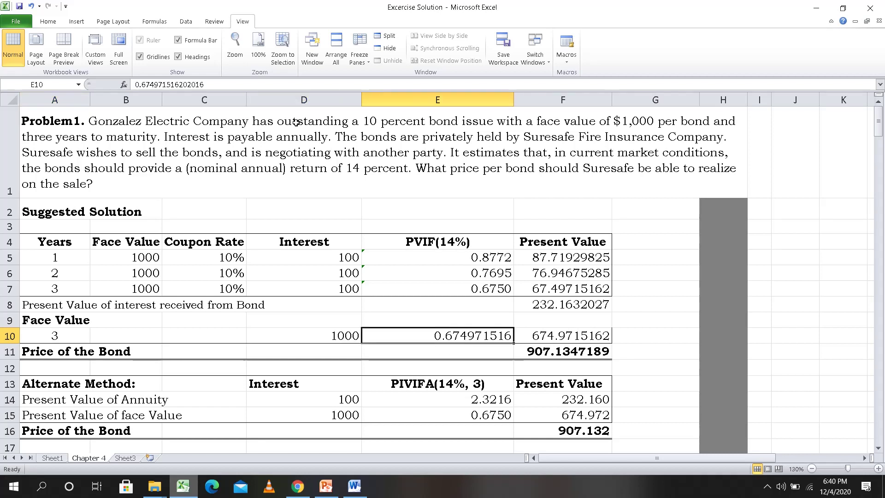
left_click(48, 22)
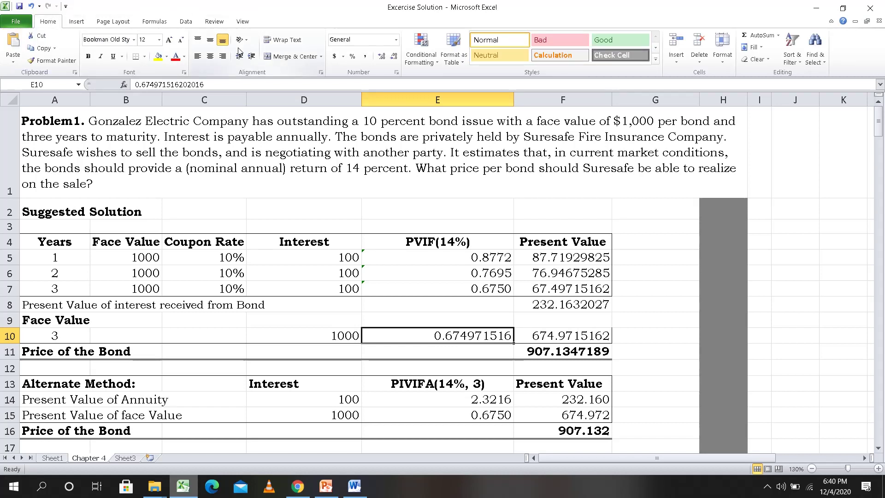
left_click(393, 56)
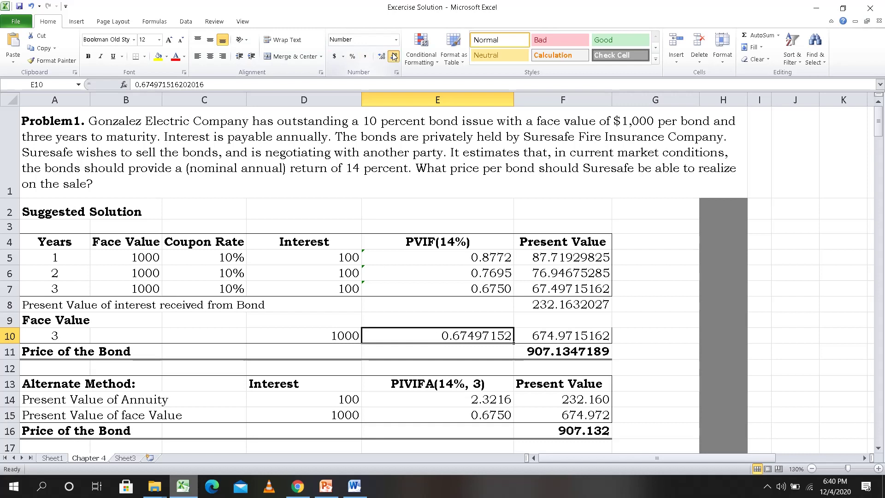
left_click(393, 56)
left_click(394, 56)
left_click(394, 56)
left_click(394, 56)
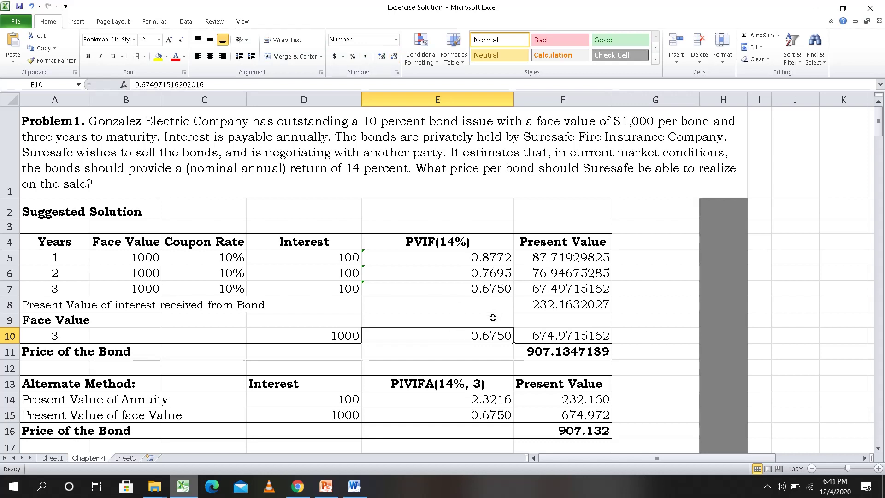
Step: Examine the formulas for the face value's present value and the bond price, and compare the price with the problem statement
left_click(538, 335)
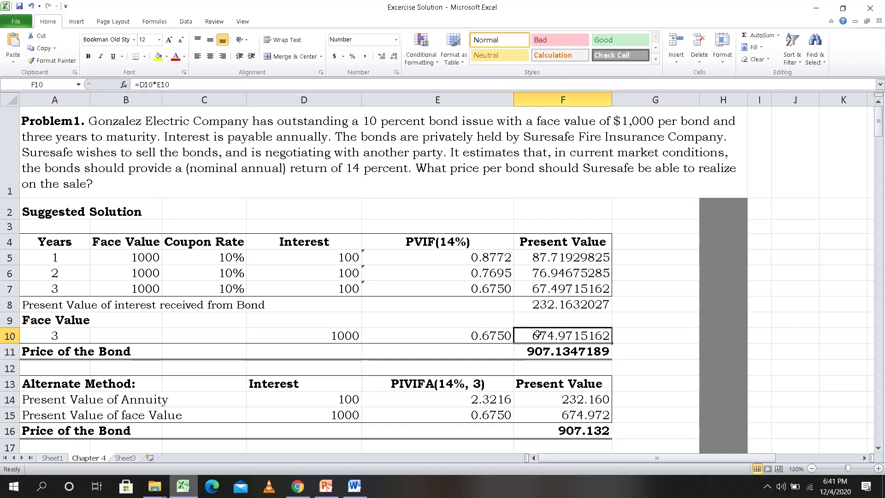
left_click(547, 303)
left_click(545, 351)
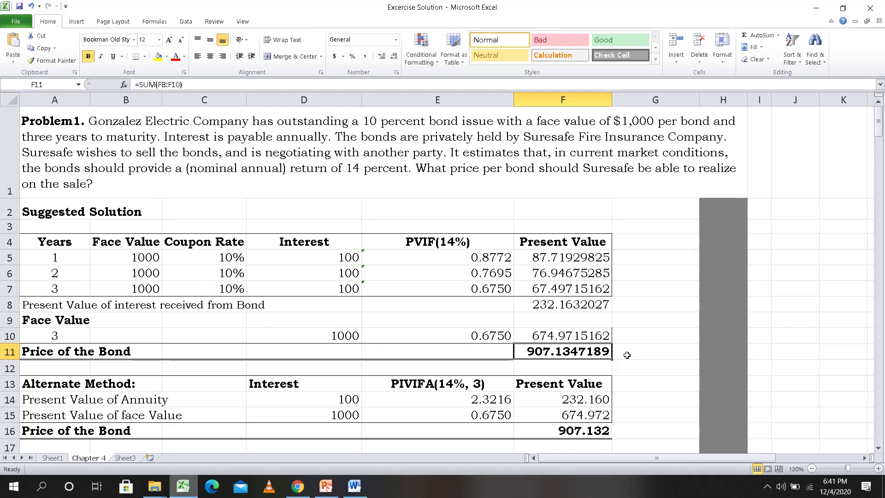
left_click(636, 126)
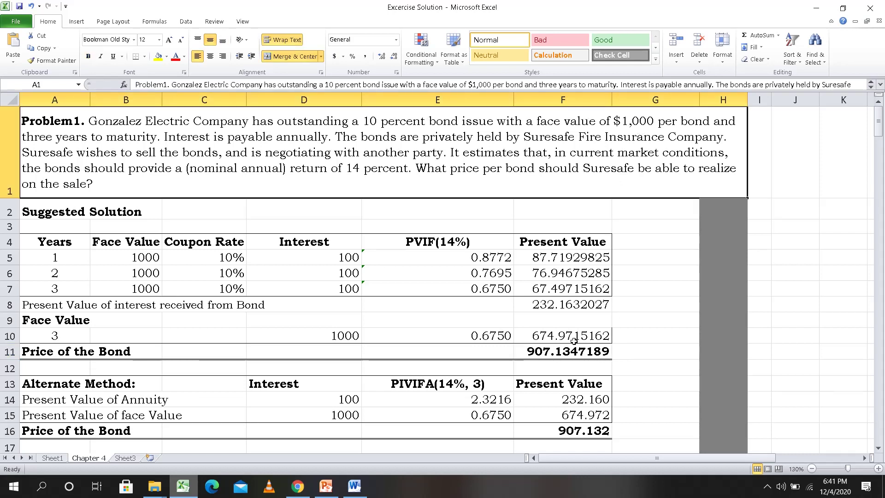
left_click(552, 350)
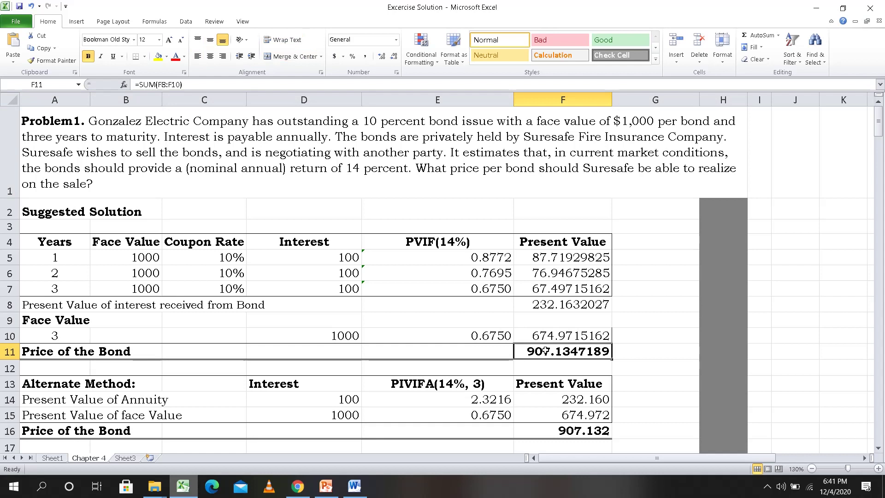
Step: Examine the Alternate Method's interest, face value, discount factors and annuity present value formula against the yearly face values above
left_click(878, 448)
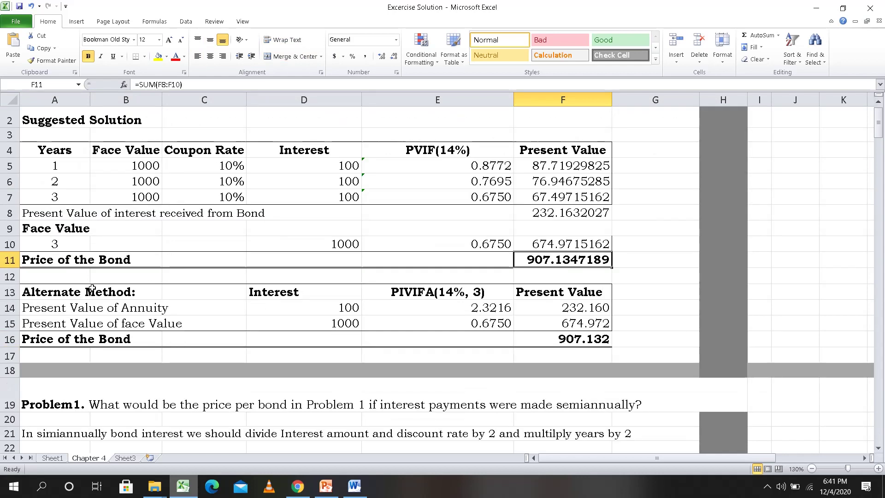
left_click(135, 166)
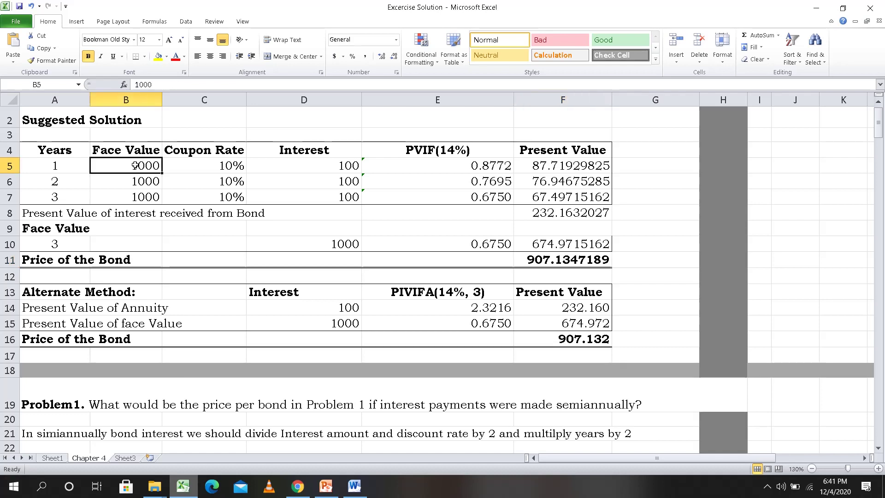
left_click(133, 180)
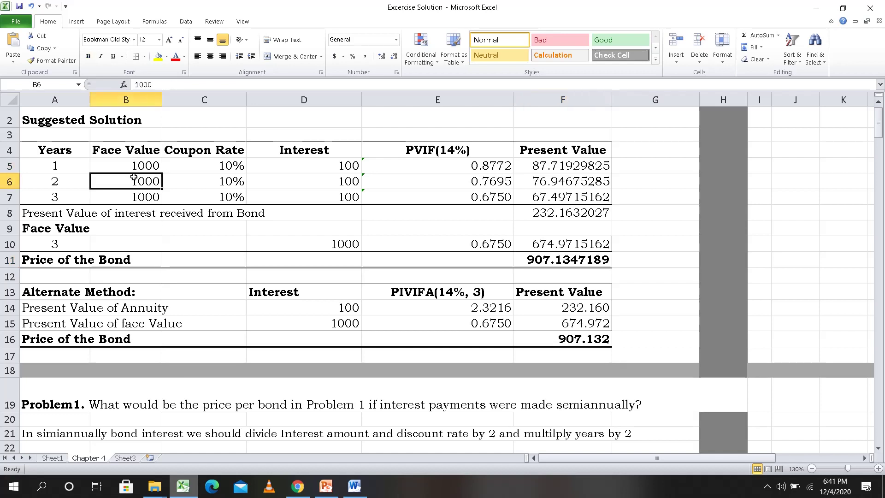
left_click(130, 201)
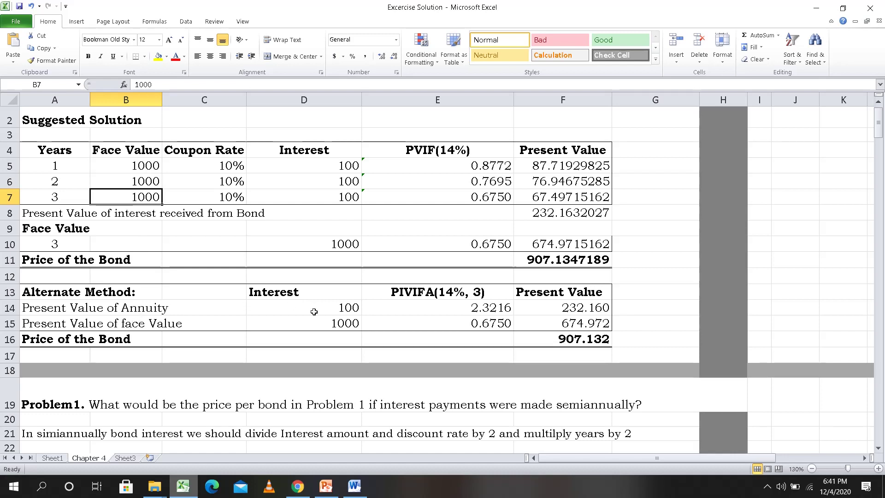
left_click(334, 311)
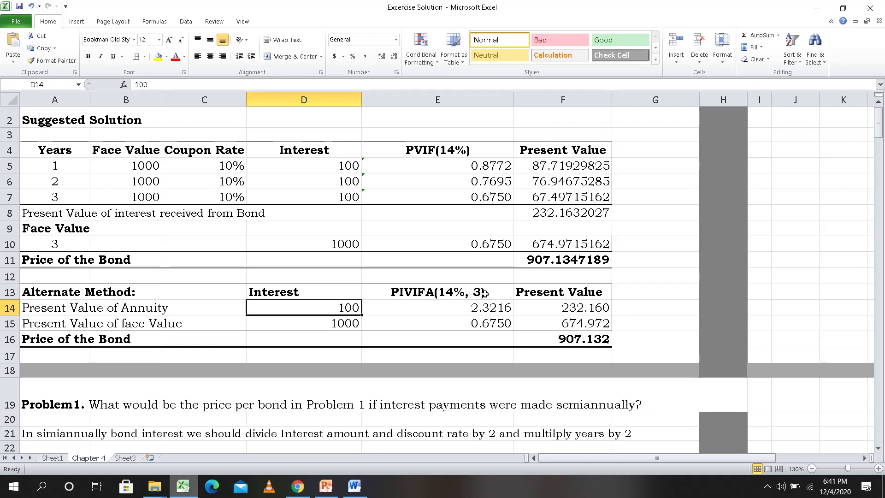
left_click(476, 308)
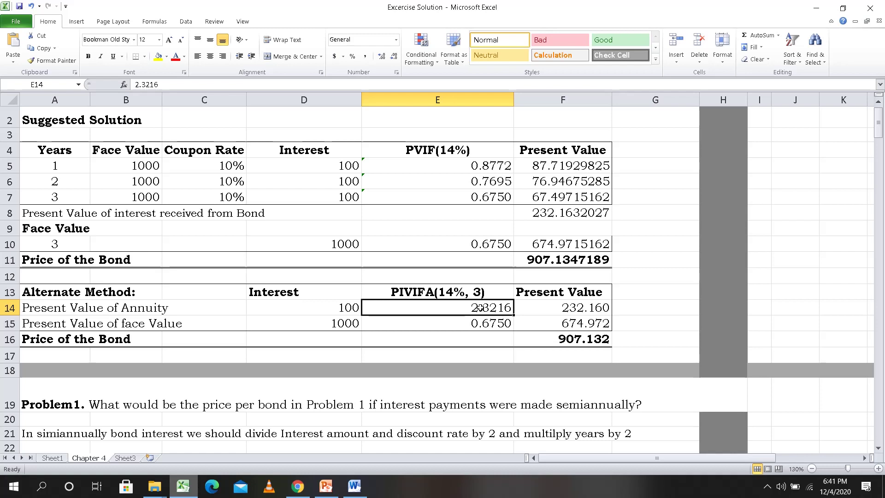
left_click(556, 312)
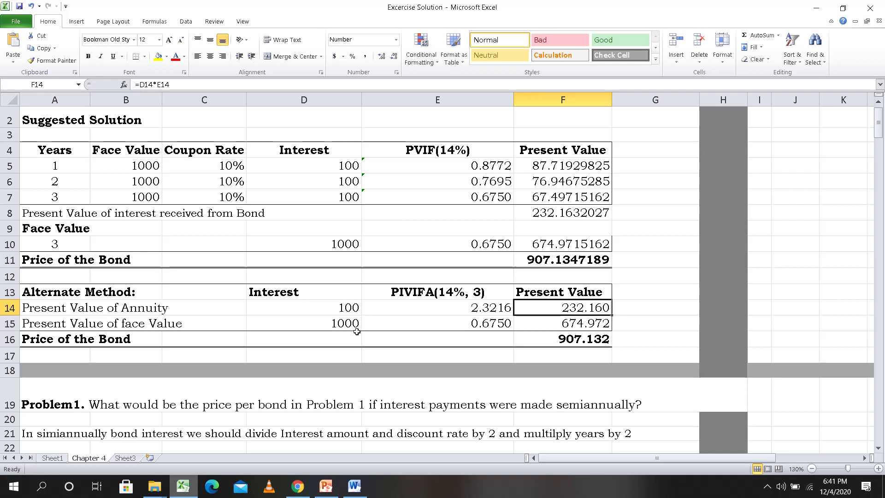
left_click(342, 324)
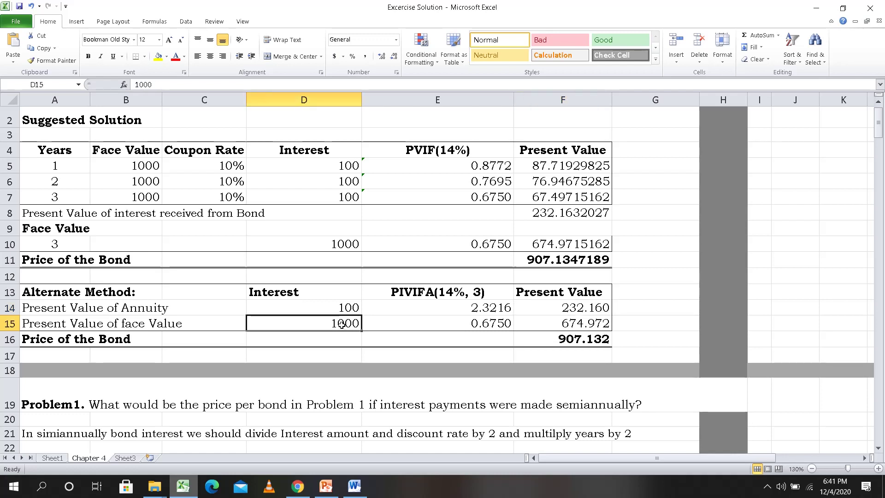
left_click(479, 324)
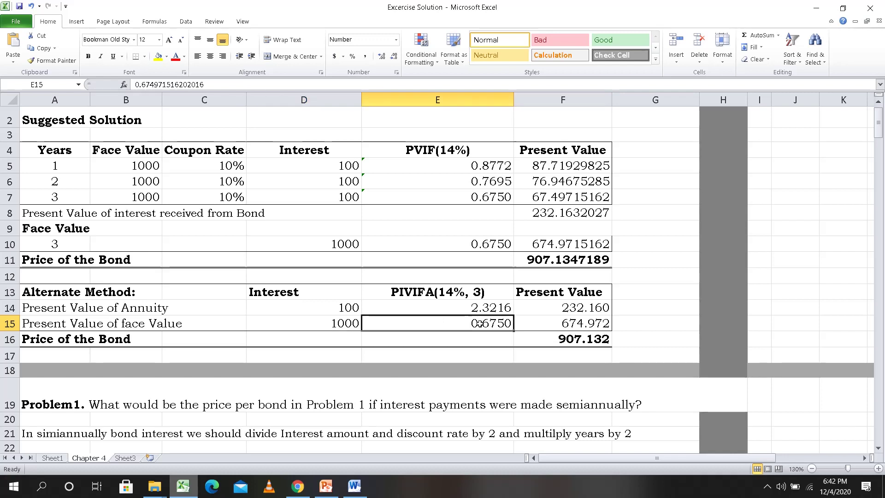
left_click(570, 311)
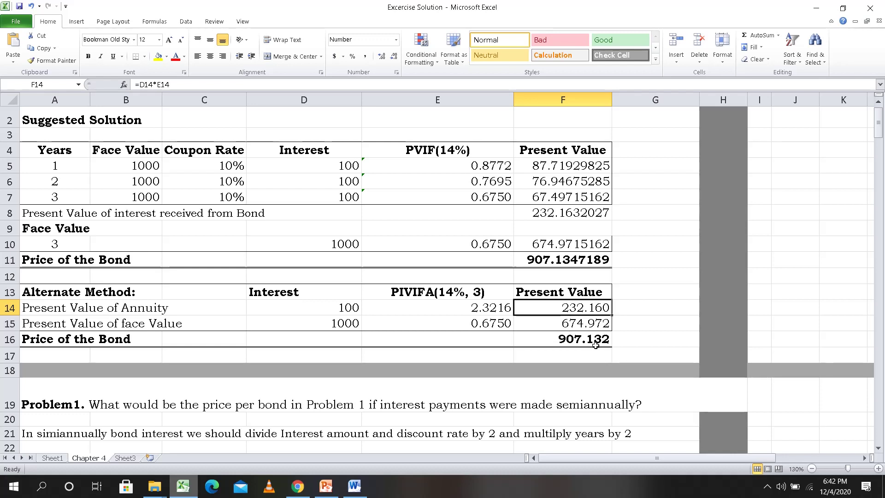
Step: Examine the Alternate Method's bond price formula and the year 1 interest formula against the semiannual payment question in row 19
left_click(577, 344)
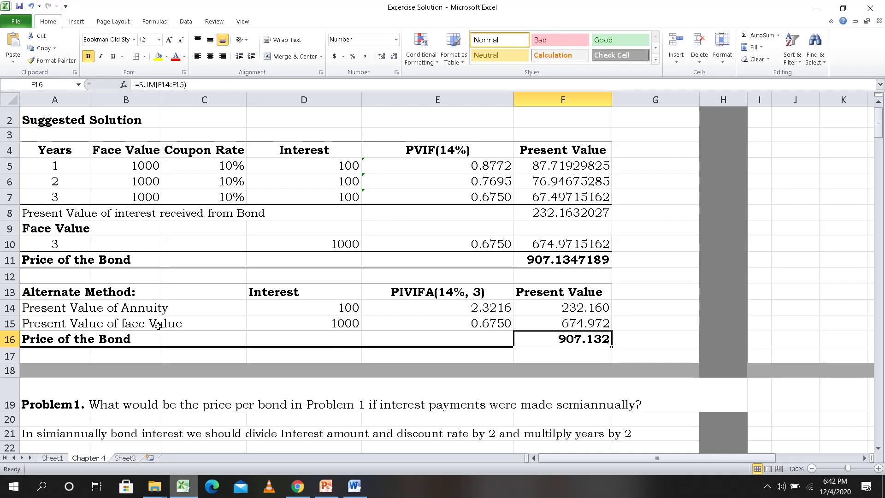
left_click(879, 448)
left_click(879, 448)
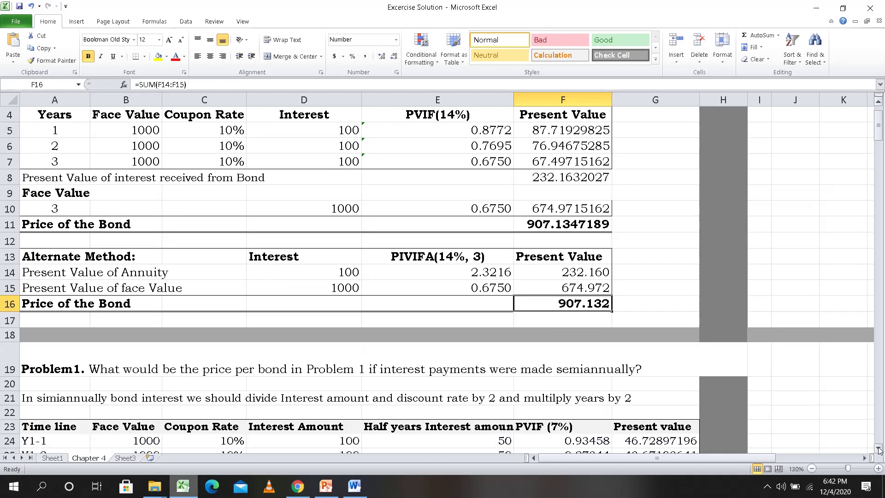
left_click(878, 448)
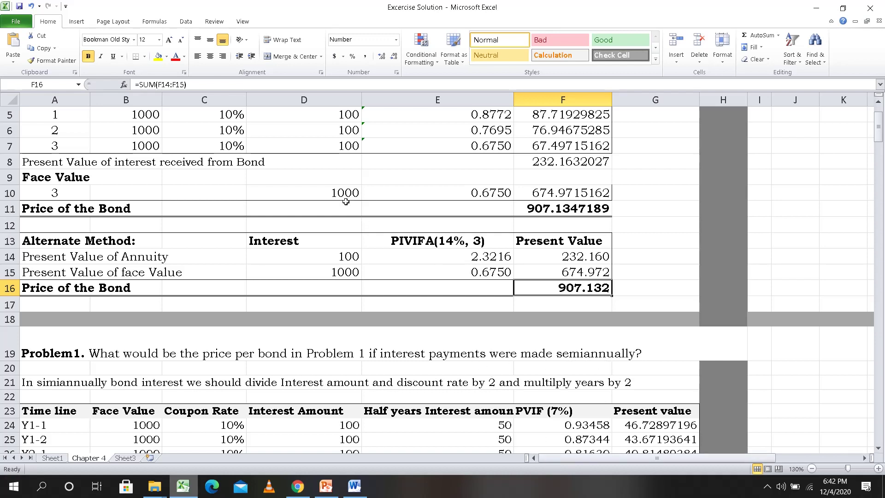
left_click(350, 116)
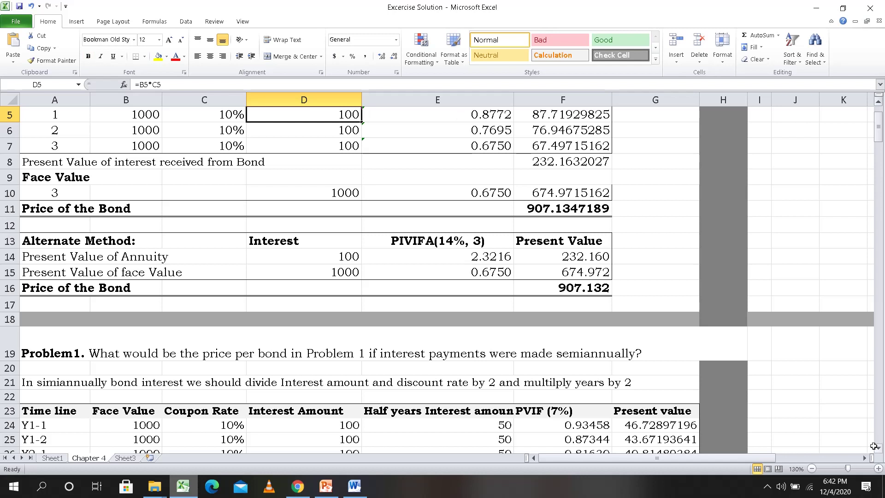
scroll(878, 450, "down", 5)
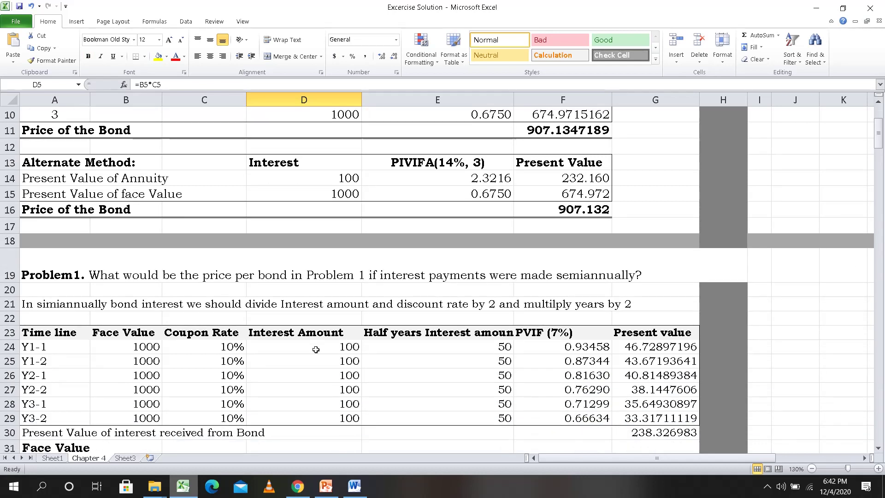
Step: Examine the semiannual table's face value, coupon rate, interest amount and half-year interest formulas from Y1-1 through Y3-2
left_click(141, 348)
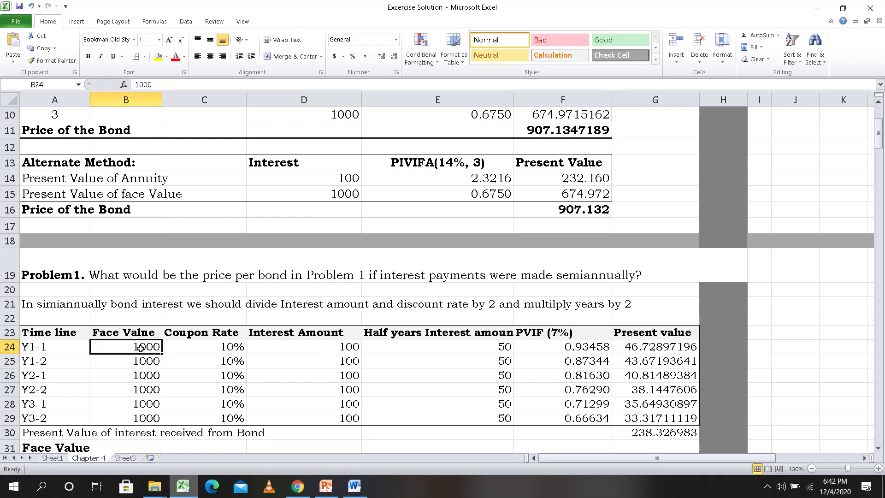
left_click(236, 351)
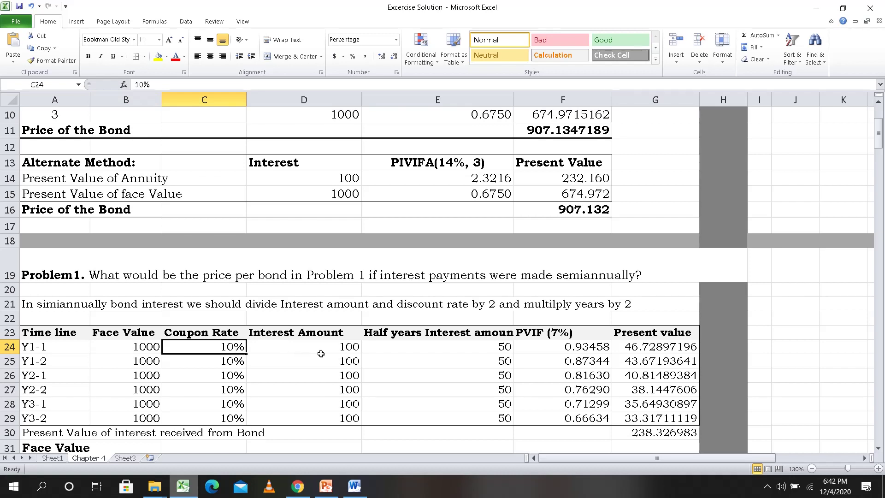
left_click(335, 353)
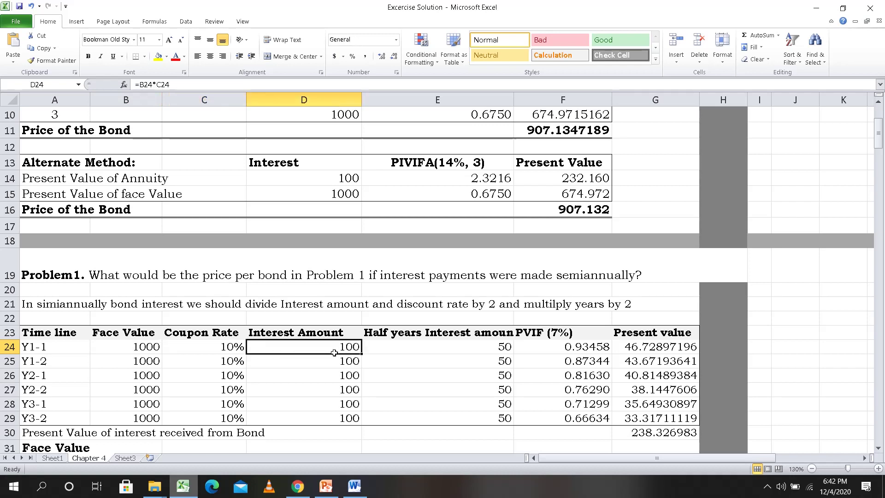
left_click(412, 347)
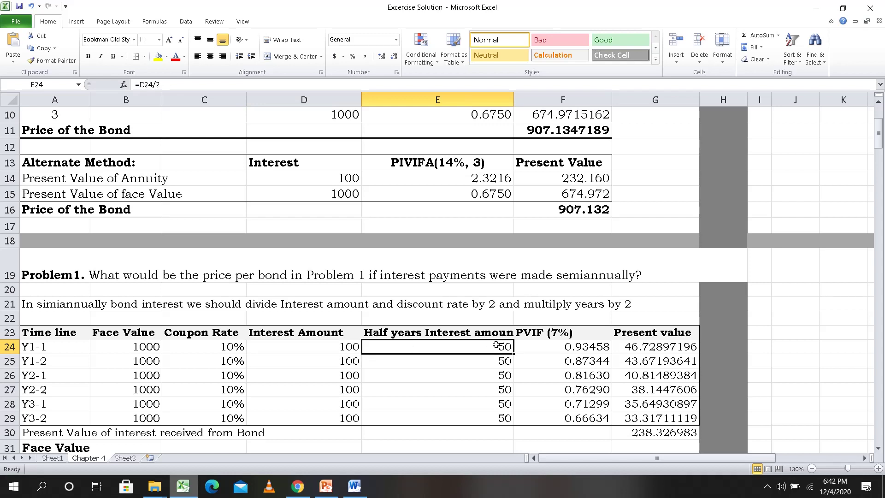
left_click(487, 361)
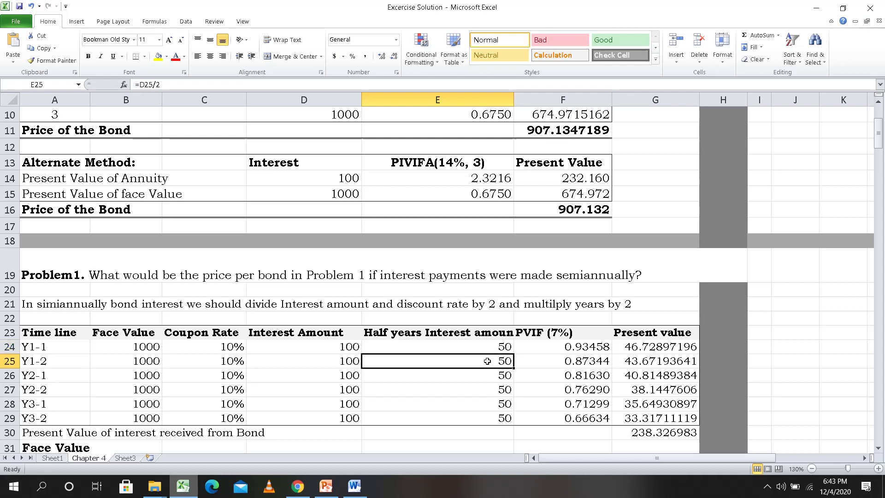
left_click(474, 375)
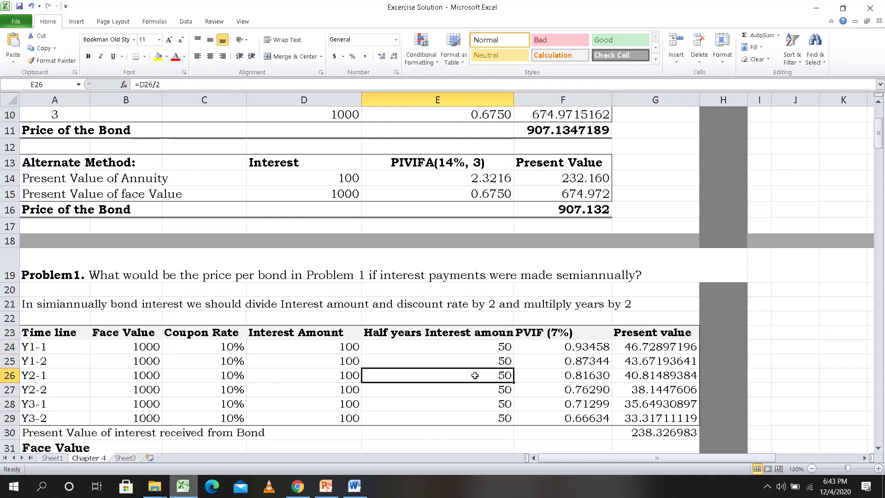
left_click(472, 387)
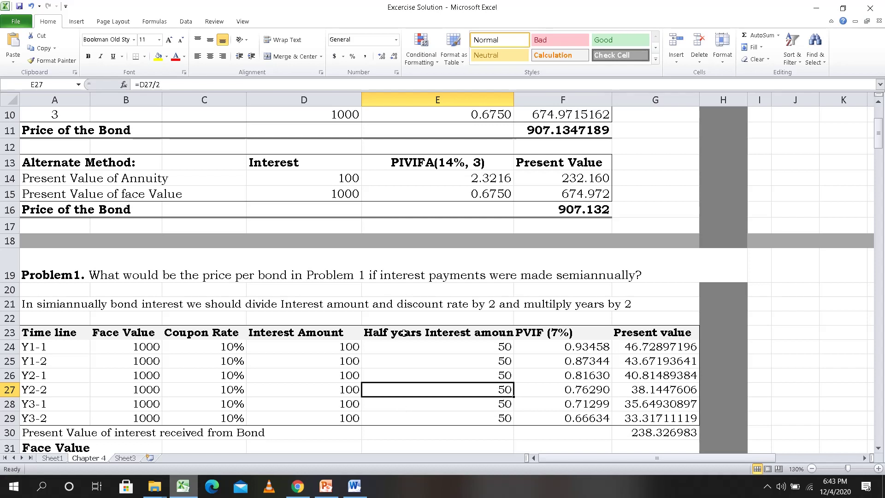
left_click(494, 416)
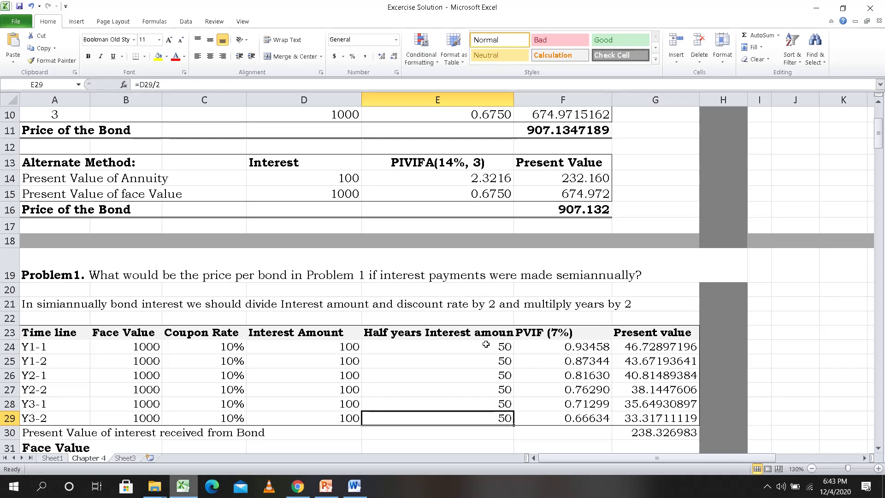
Step: Examine the PVIF (7%) heading against the half-year time line and half-year interest, and dismiss the news notification
left_click(563, 331)
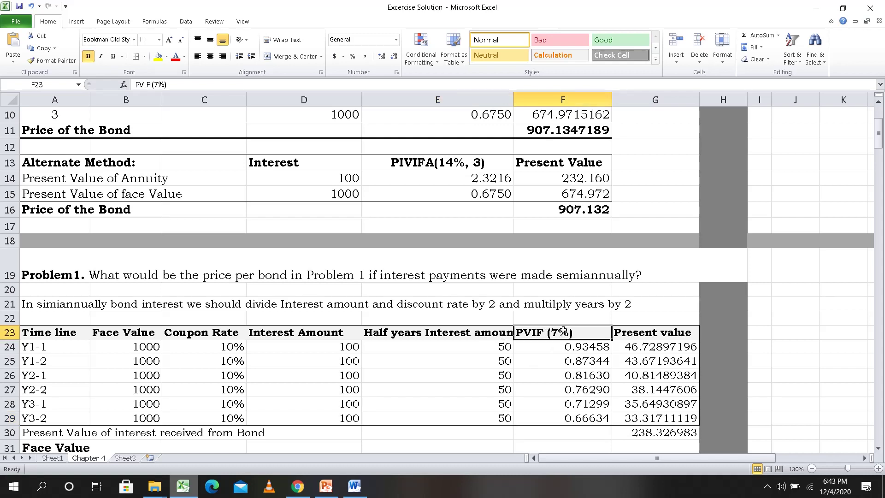
left_click(61, 345)
key("Down")
key("Down")
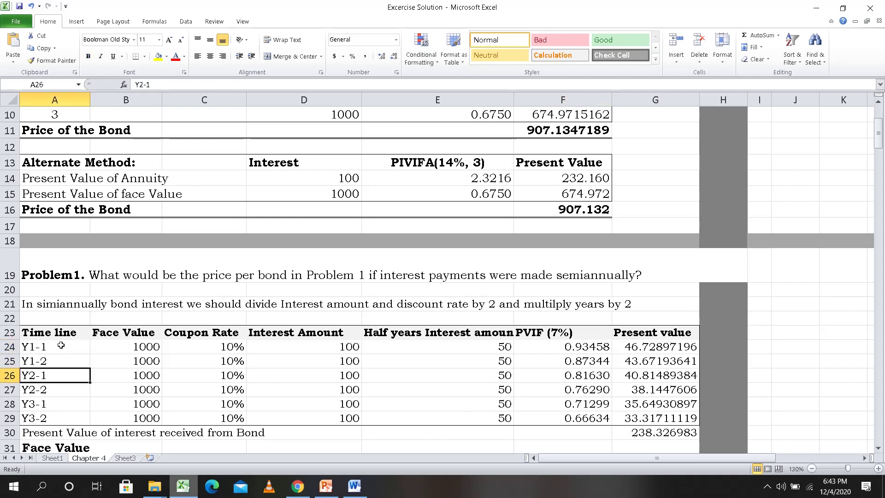
key("Up")
key("Up")
key("Down")
key("Down")
key("Down")
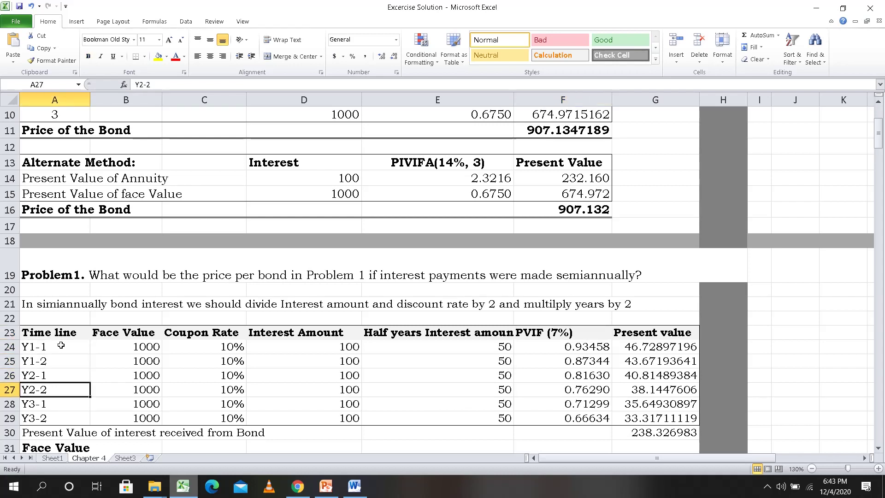
key("Down")
key("Down")
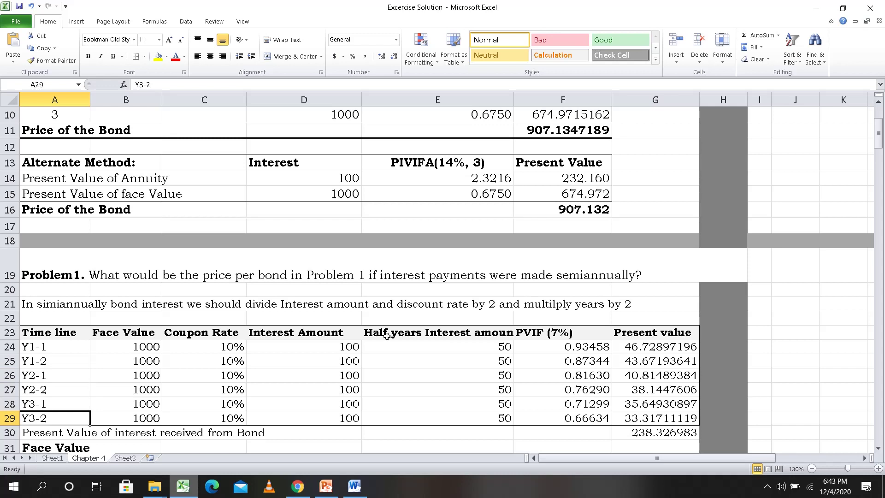
left_click(554, 332)
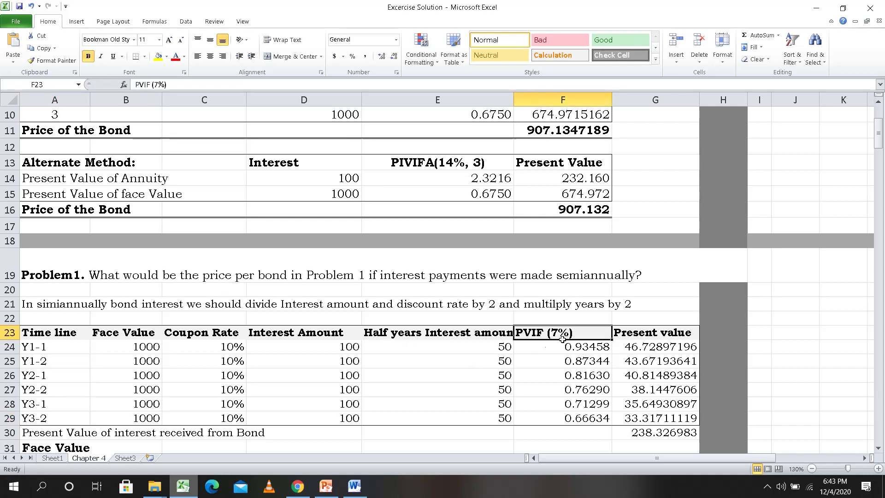
left_click(492, 347)
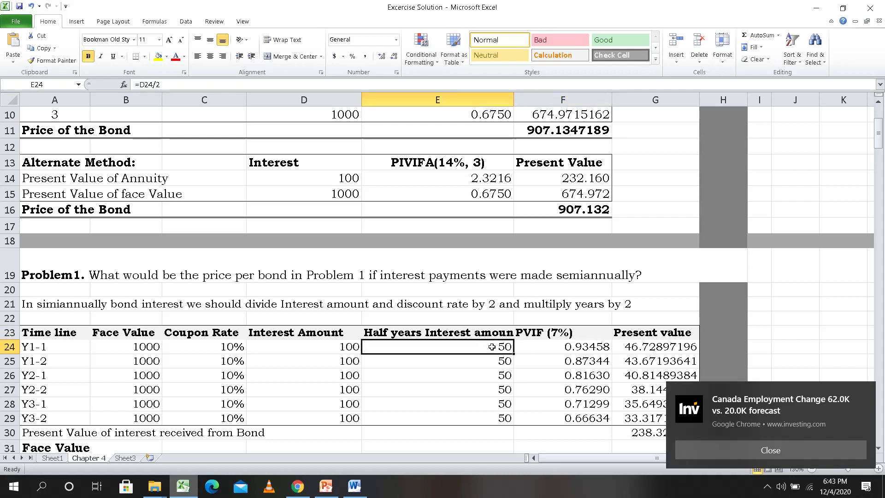
left_click(773, 452)
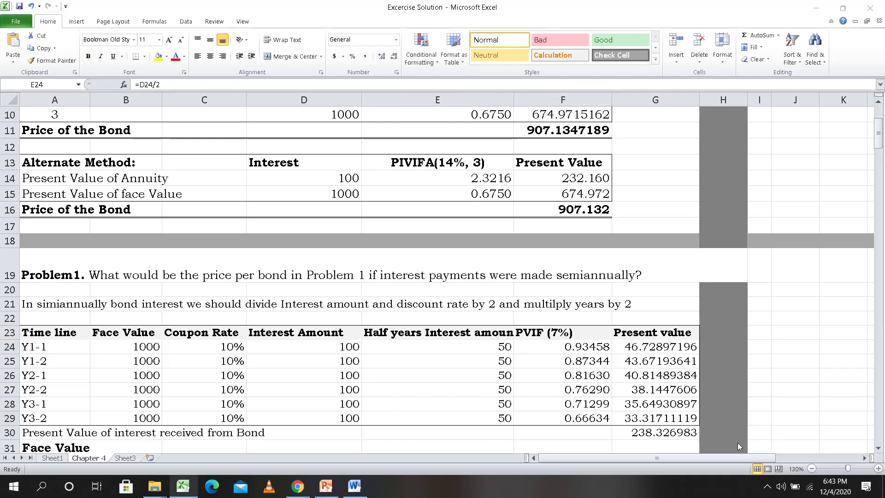
Step: Examine the semiannual table's PVIF and present value formulas by period, through the present value total of interest received
left_click(571, 348)
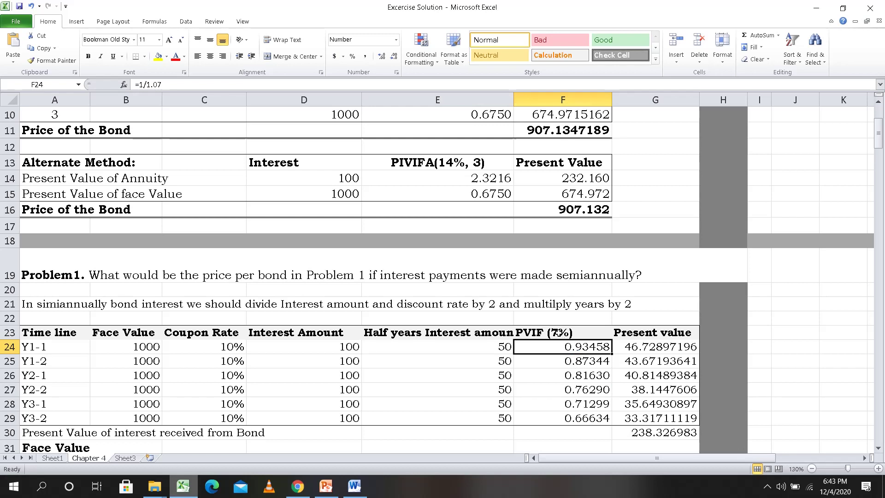
left_click(648, 348)
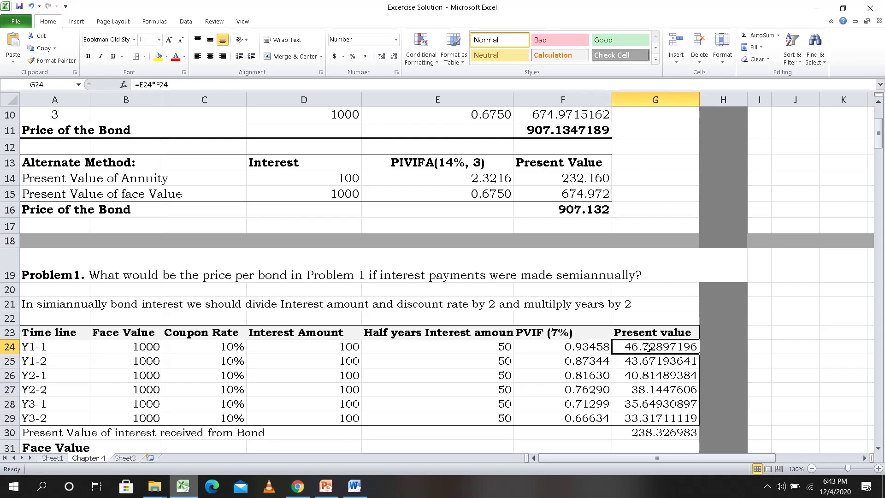
left_click(588, 361)
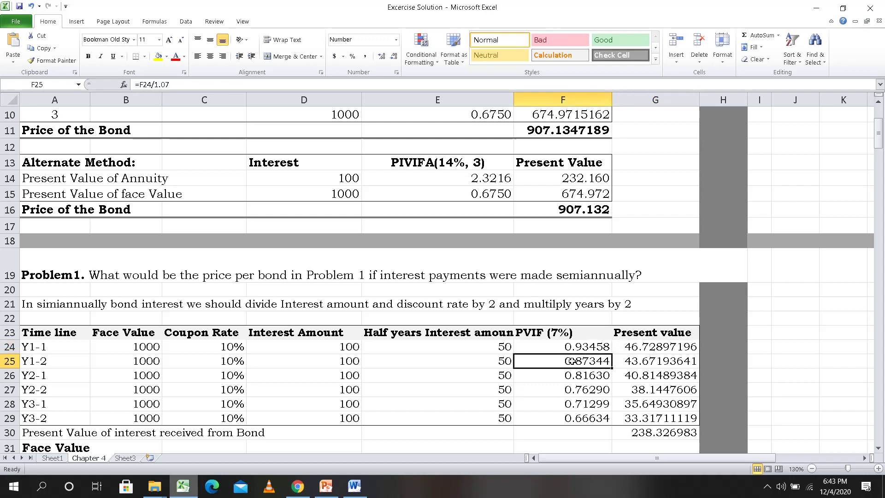
left_click(501, 362)
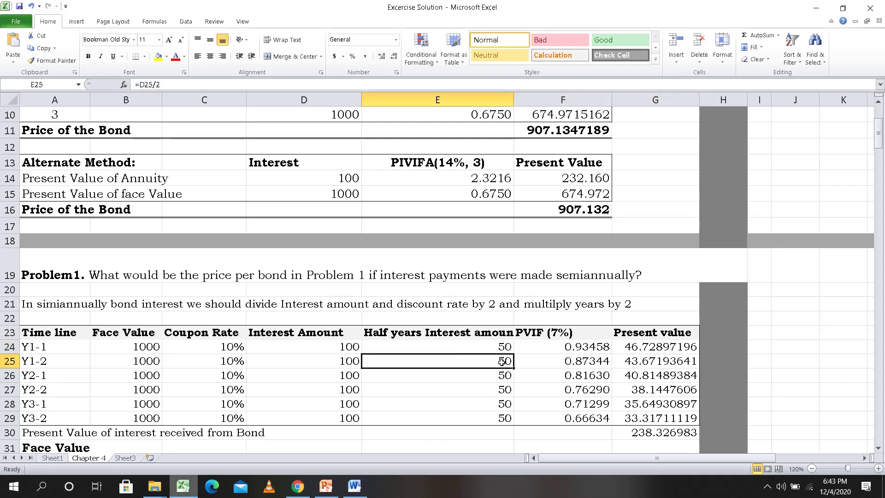
left_click(587, 363)
left_click(643, 365)
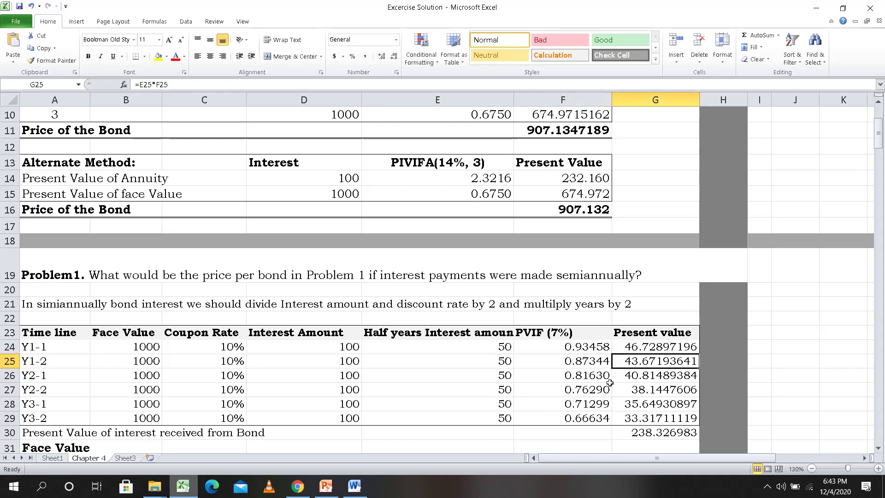
left_click(591, 374)
left_click(643, 374)
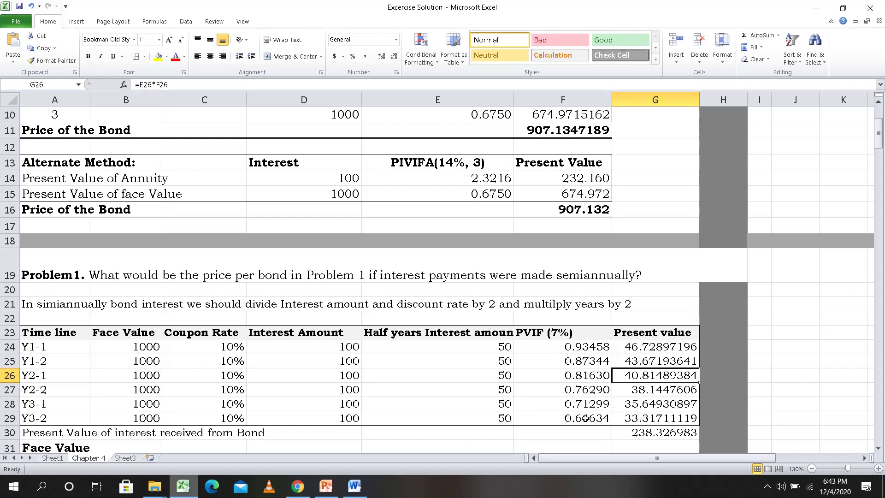
left_click(646, 419)
left_click(643, 433)
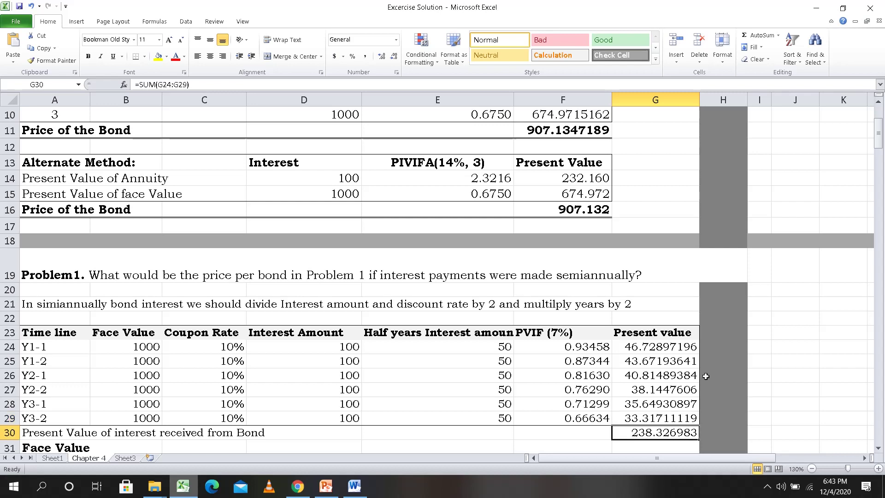
Step: Change the period label of the semiannual solution's Face Value row, cell A32, to Y3-2
left_click(879, 448)
left_click(879, 448)
left_click(878, 448)
left_click(878, 448)
left_click(878, 448)
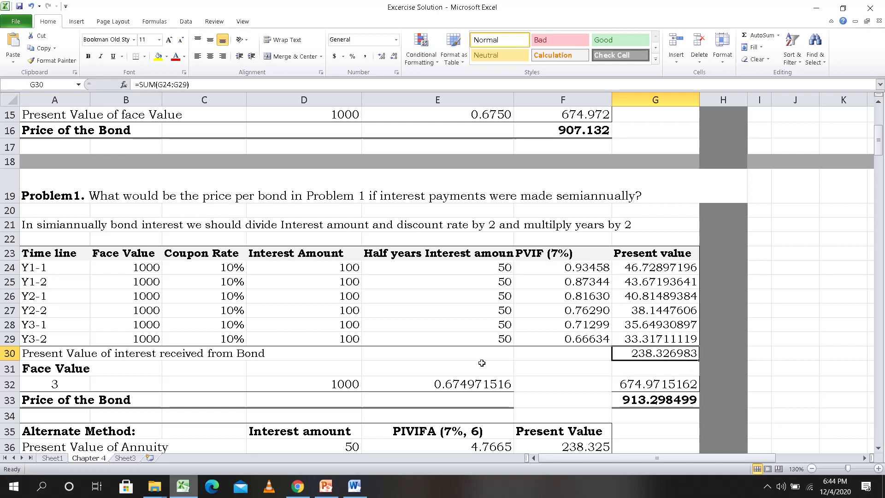
left_click(63, 385)
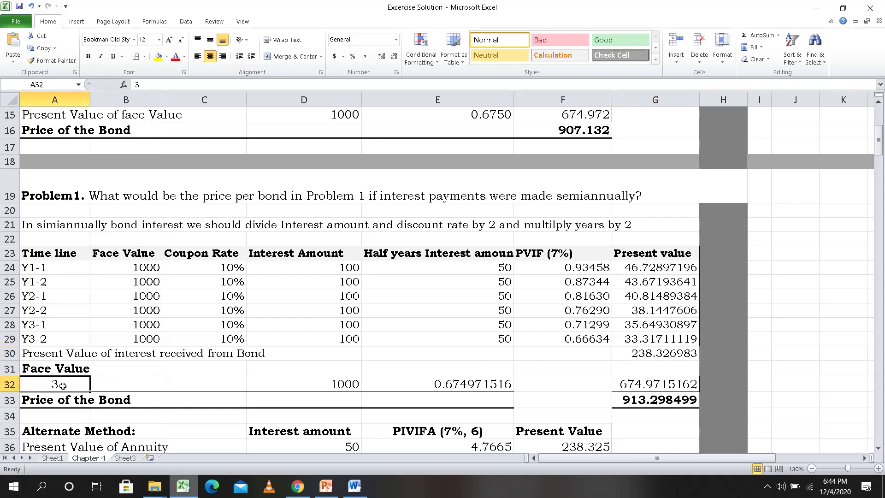
type("Y")
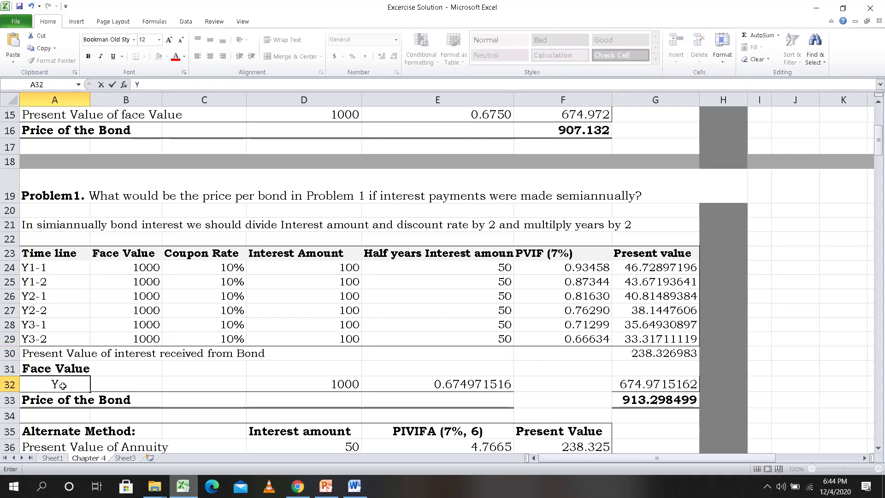
type("2-2")
left_click(53, 385)
key("Delete")
type("3")
left_click(333, 383)
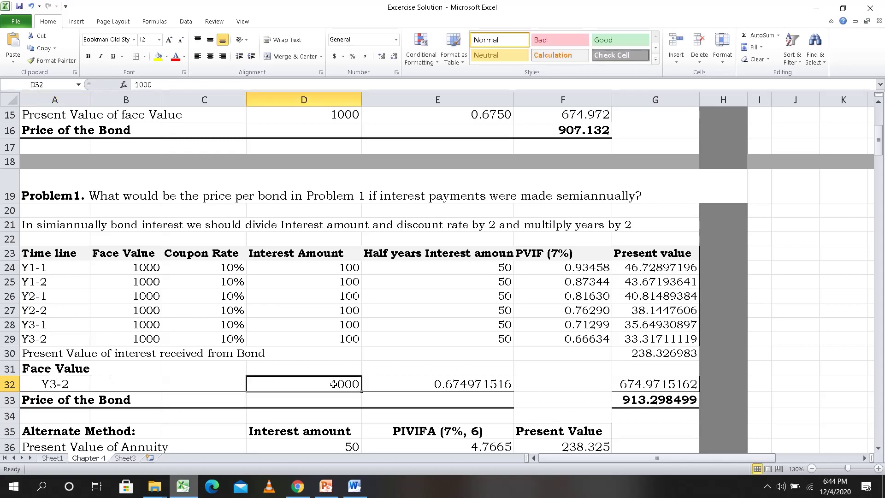
Step: Replace the Face Value row's discount factor in cell E32 with a reference to the Y3-2 PVIF, =F29
left_click(493, 386)
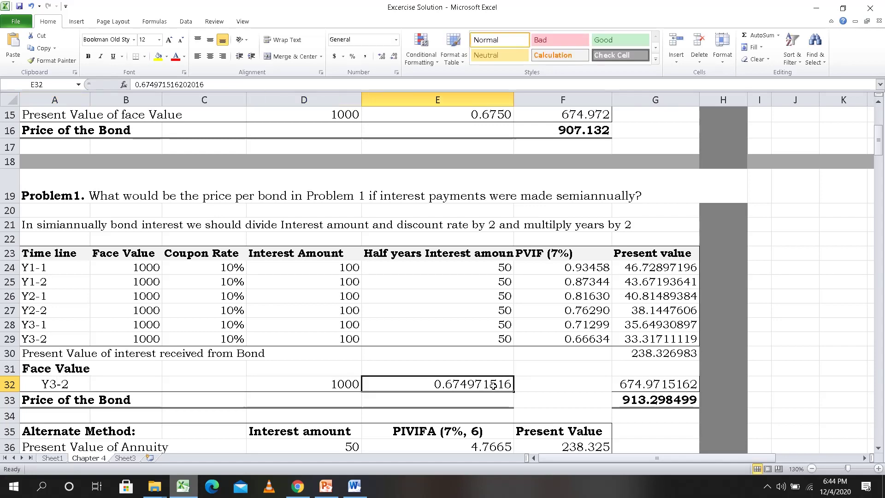
type("=")
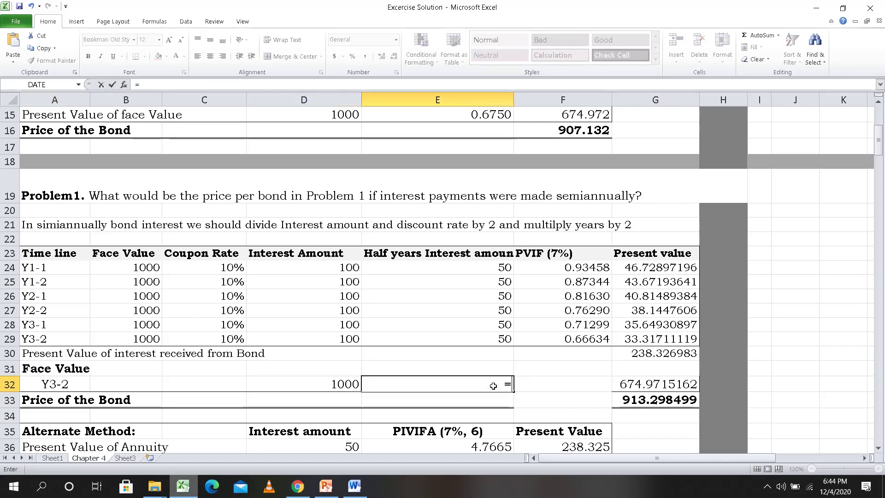
left_click(573, 341)
key("Return")
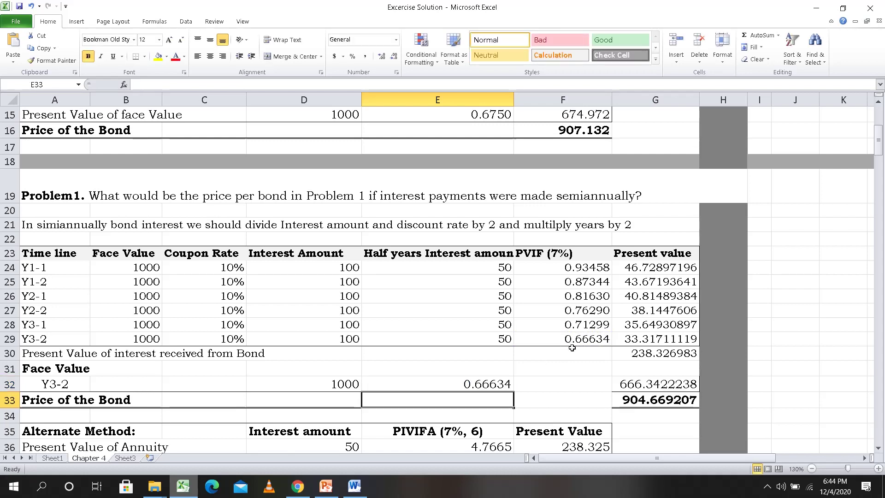
left_click(487, 385)
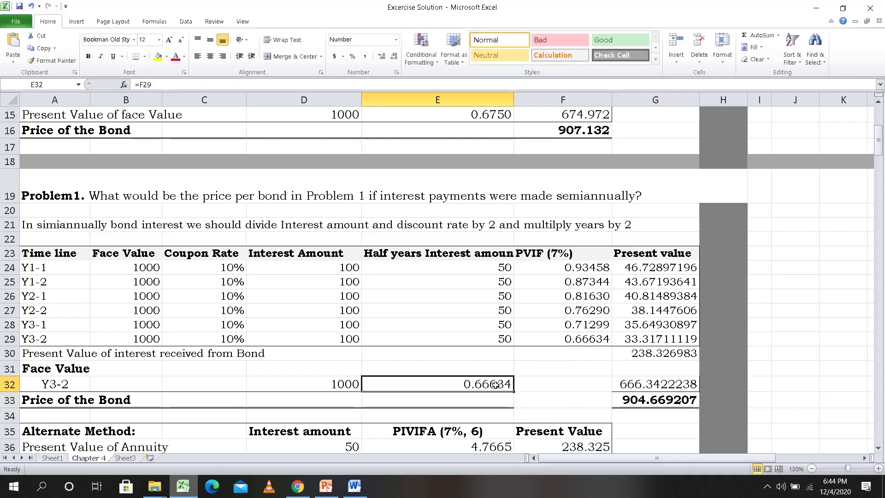
Step: Examine the semiannual face value and bond price formulas and the half-year interest formulas by period, and dismiss the news notification
left_click(628, 385)
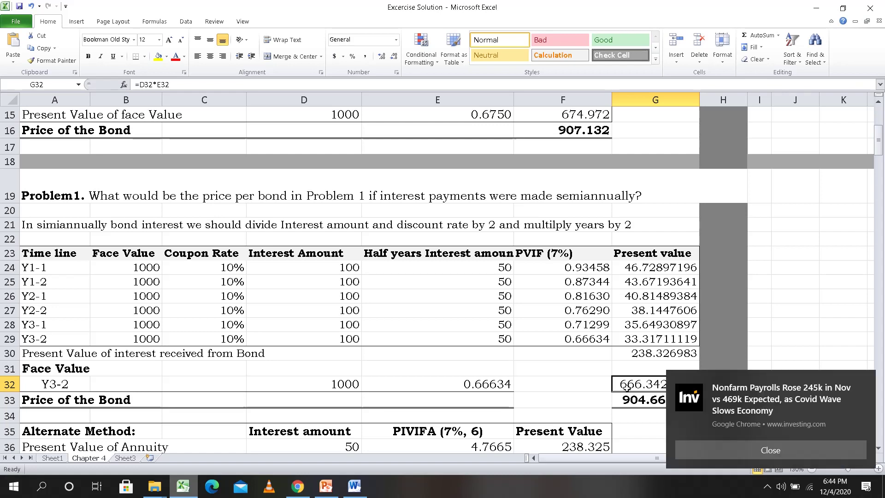
left_click(771, 450)
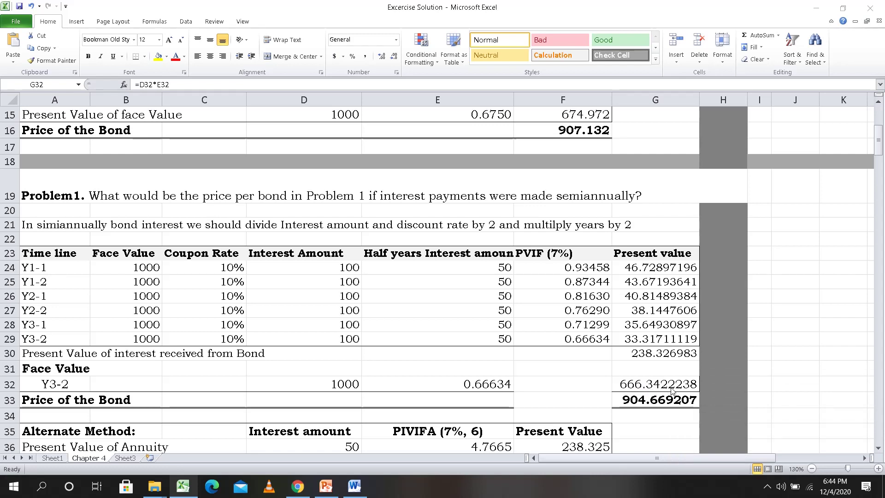
left_click(632, 400)
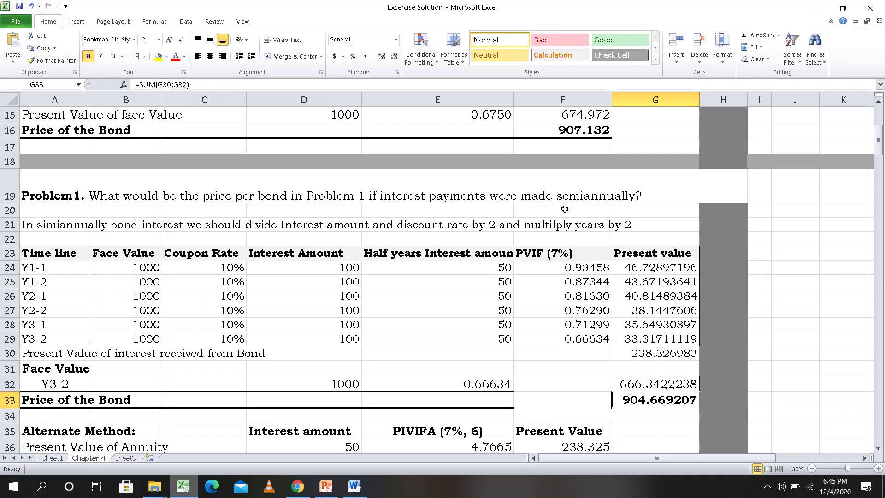
left_click(495, 266)
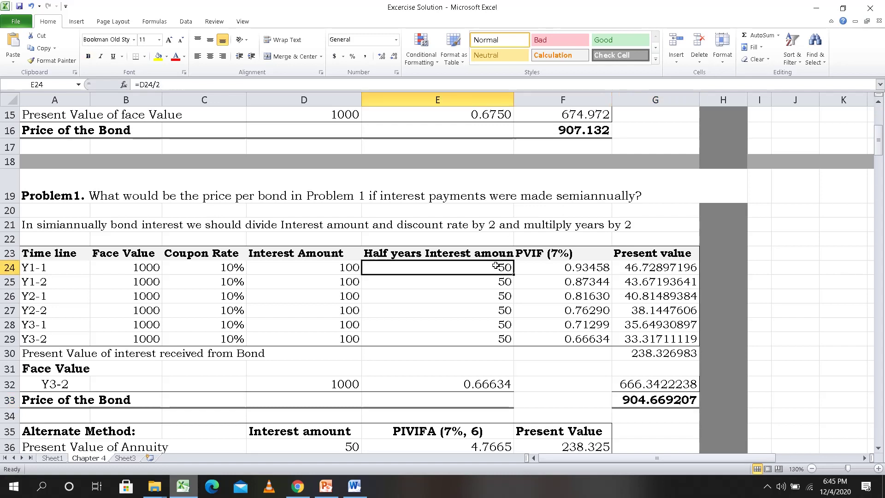
left_click(491, 281)
left_click(491, 298)
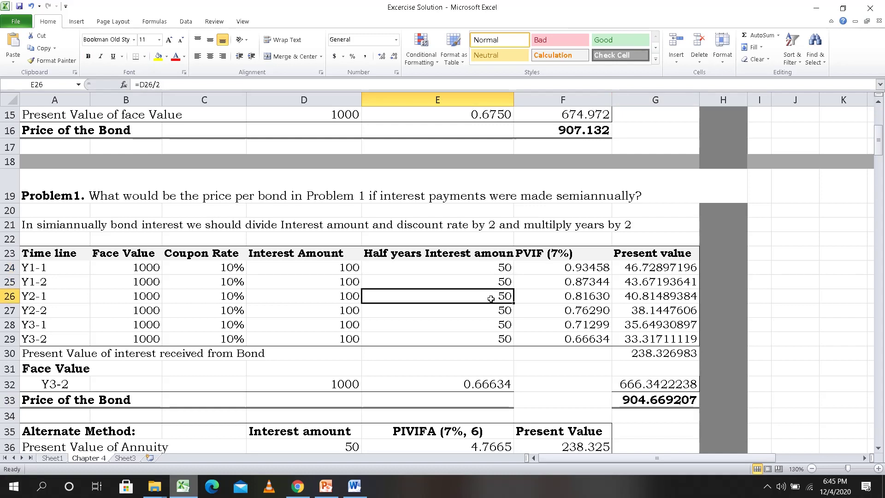
left_click(490, 312)
left_click(488, 327)
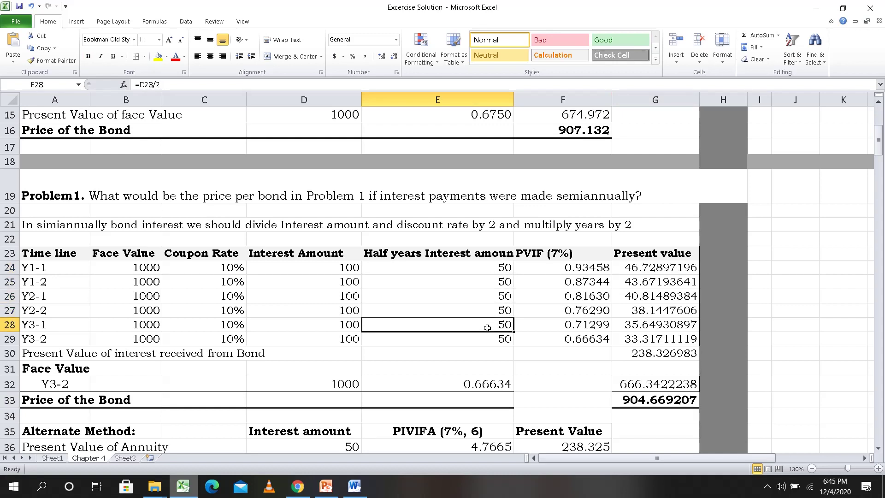
left_click(487, 340)
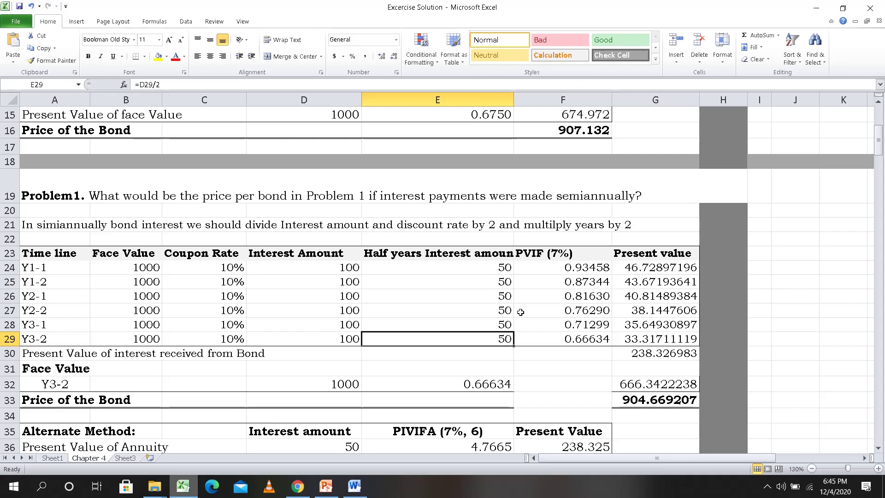
Step: Trace the semiannual calculation from PVIF (7%) and present values by period through the interest total and Face Value row to the bond price
left_click(556, 255)
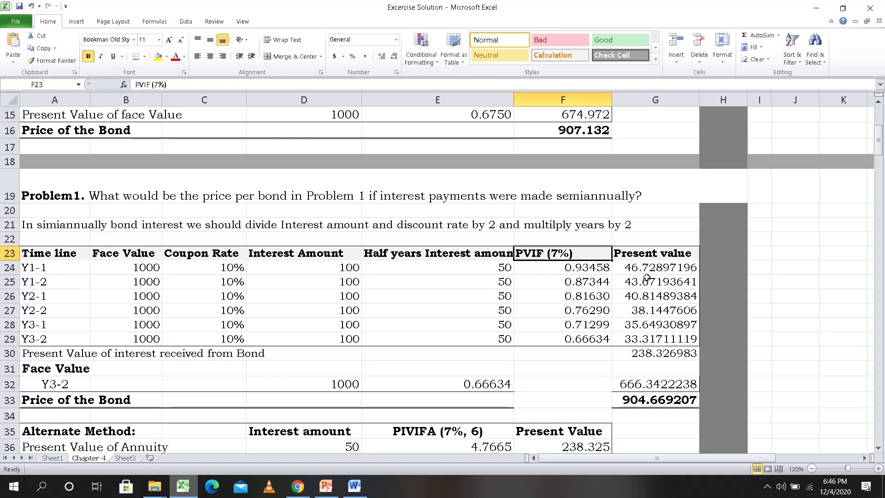
left_click(588, 265)
left_click(494, 268)
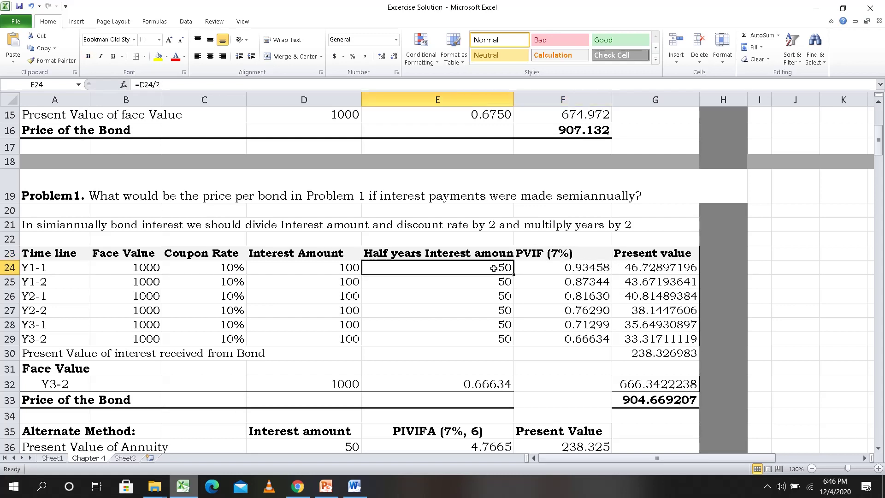
left_click(643, 267)
left_click(641, 291)
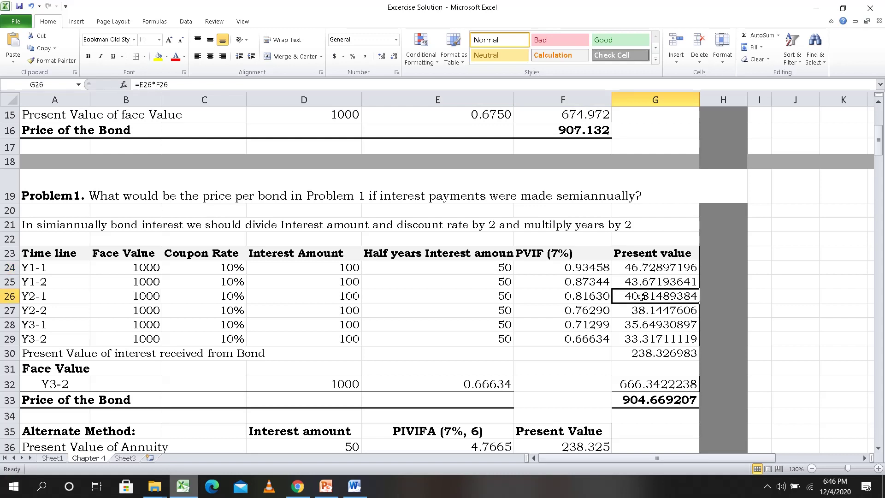
left_click(639, 310)
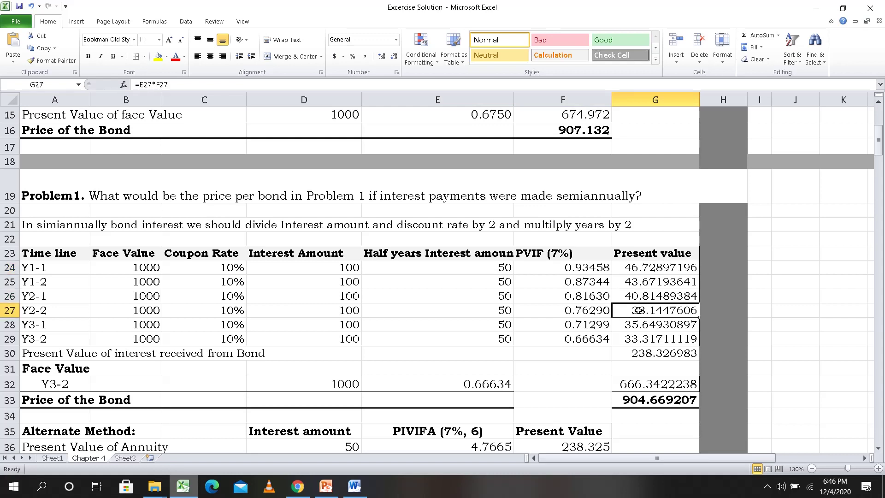
left_click(636, 354)
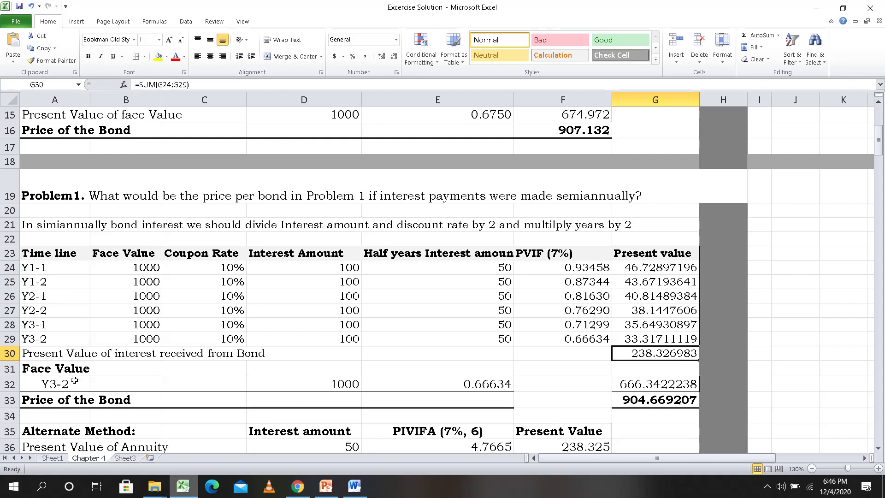
left_click(329, 389)
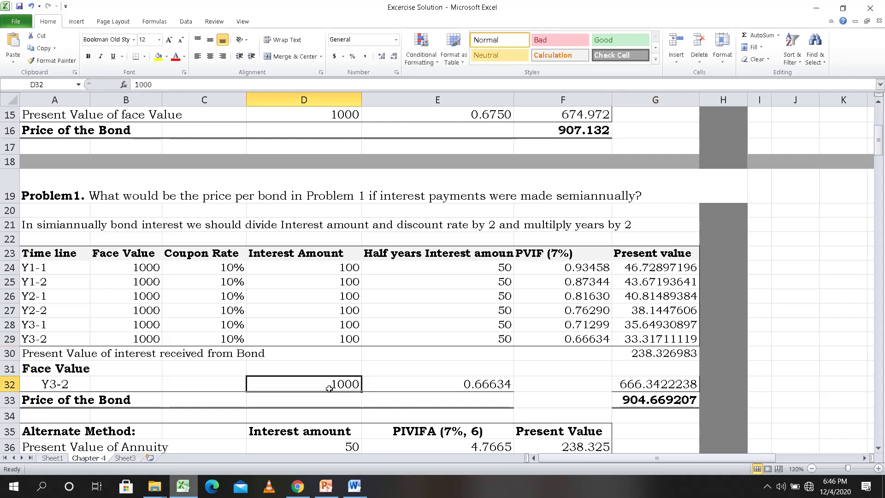
left_click(494, 389)
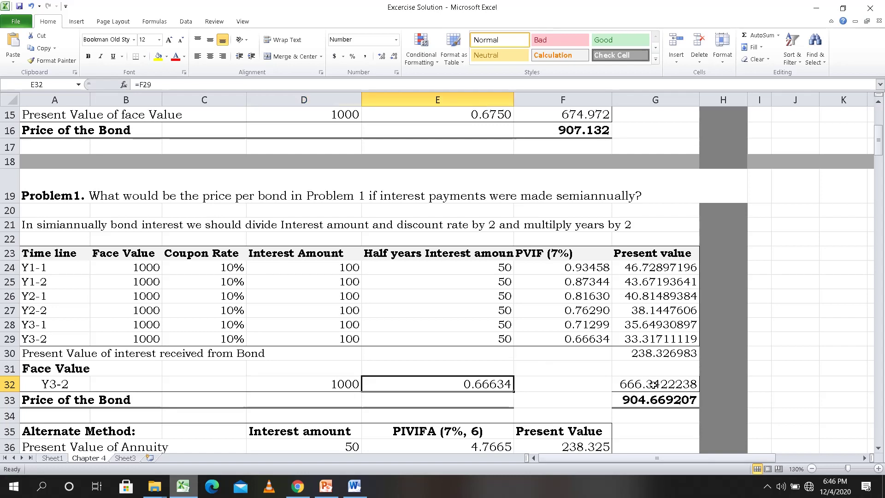
left_click(673, 401)
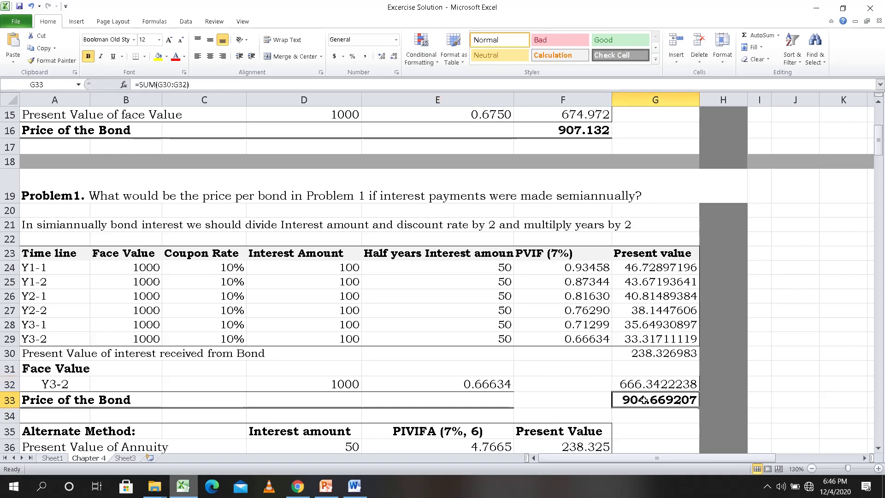
left_click(656, 352)
left_click(638, 400)
Step: Examine the semiannual Alternate Method table's interest amount, PIVIFA (7%, 6) factor, face value factor and present value formulas
left_click(878, 449)
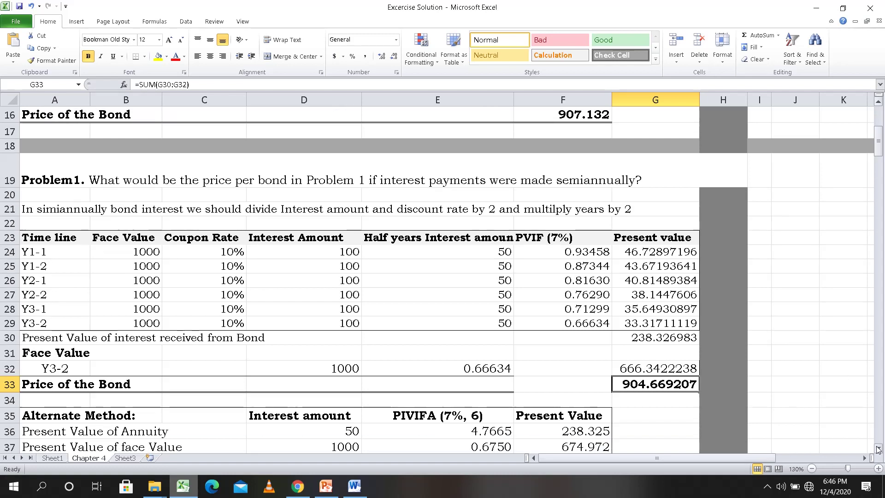
left_click(878, 450)
left_click(878, 449)
left_click(878, 449)
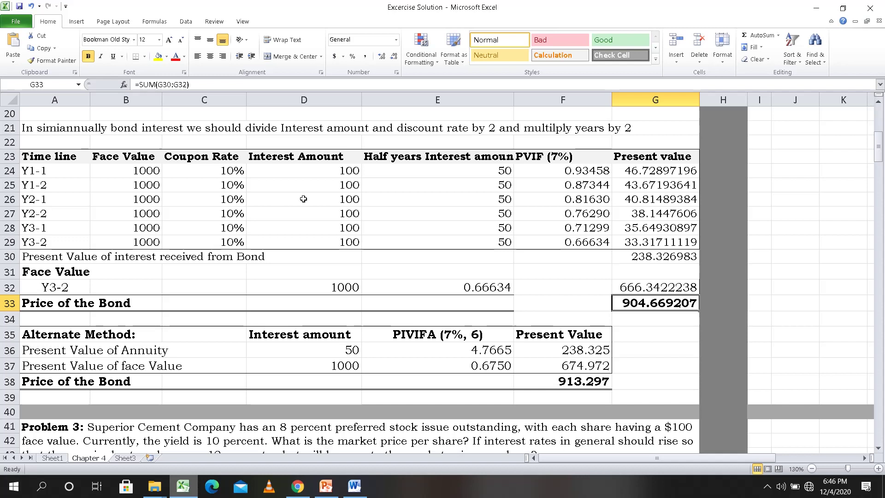
left_click_drag(479, 168, 447, 247)
left_click(326, 344)
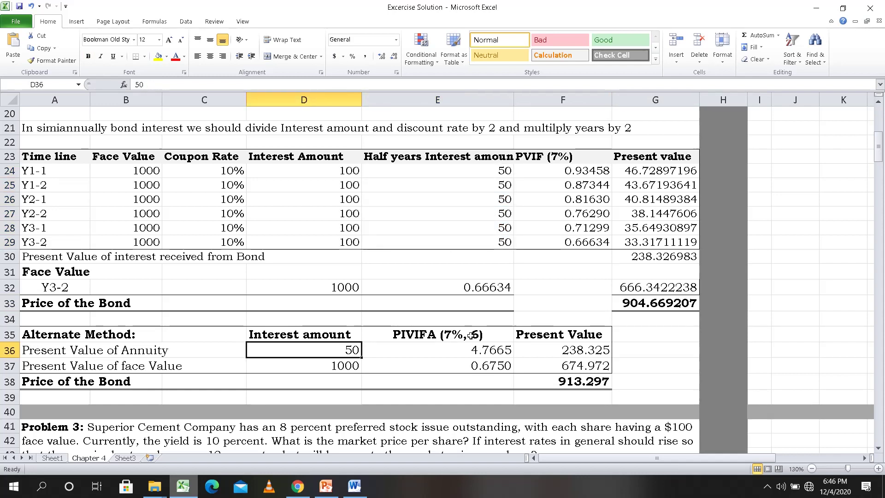
left_click(474, 335)
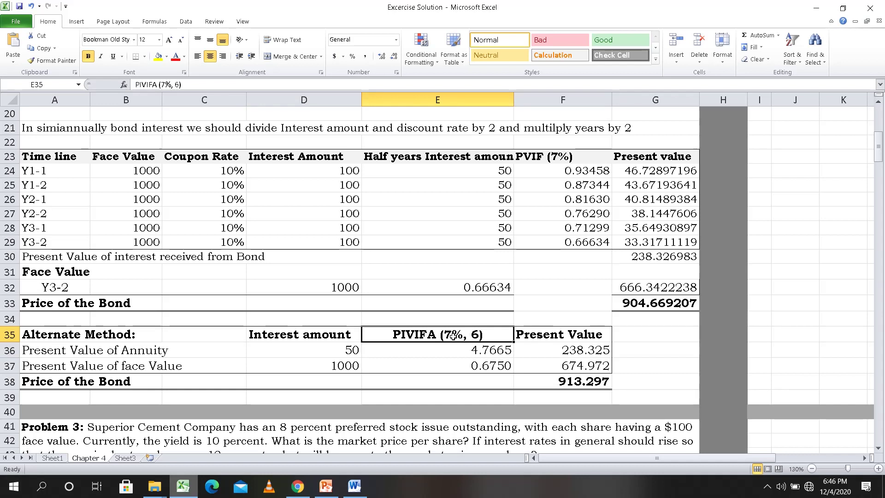
left_click(493, 350)
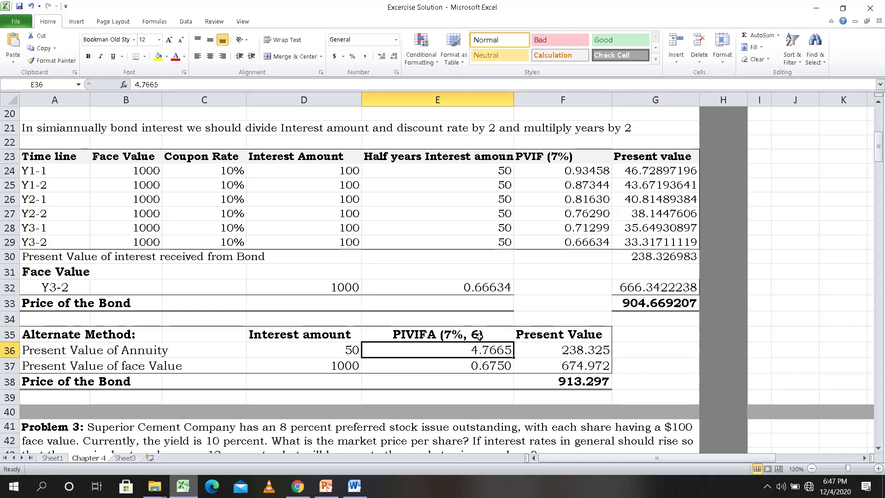
left_click(486, 368)
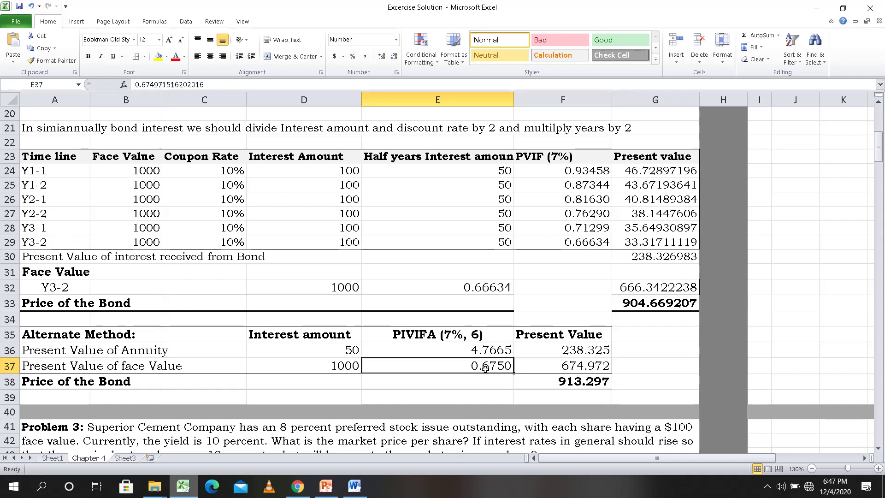
left_click(573, 354)
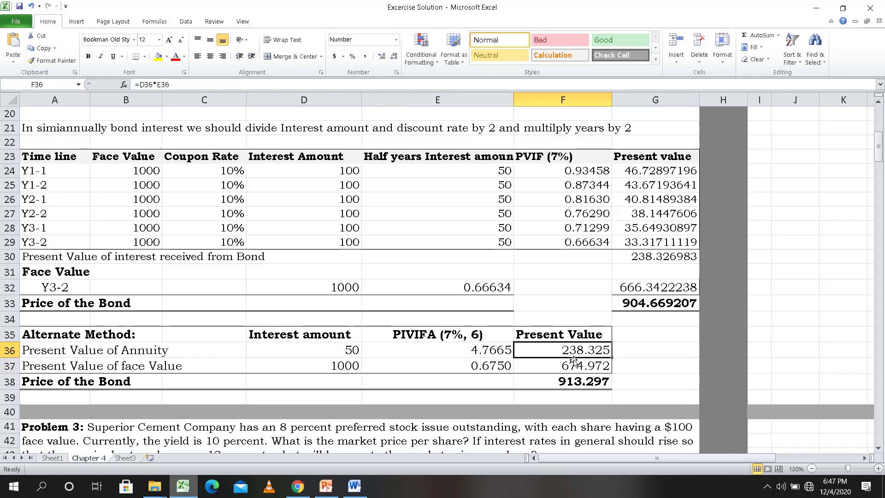
left_click(572, 367)
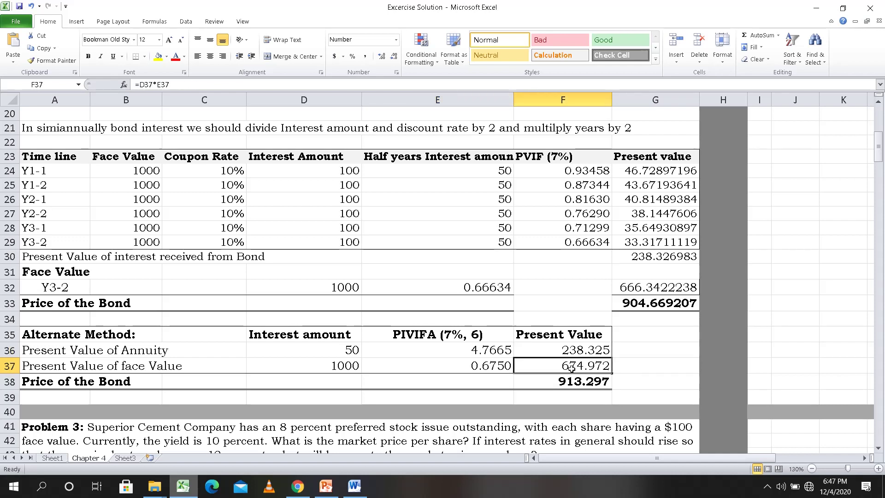
Step: Replace the Alternate Method's face value discount factor in cell E37 with =F29, and check the bond price formula
left_click(481, 364)
type("=")
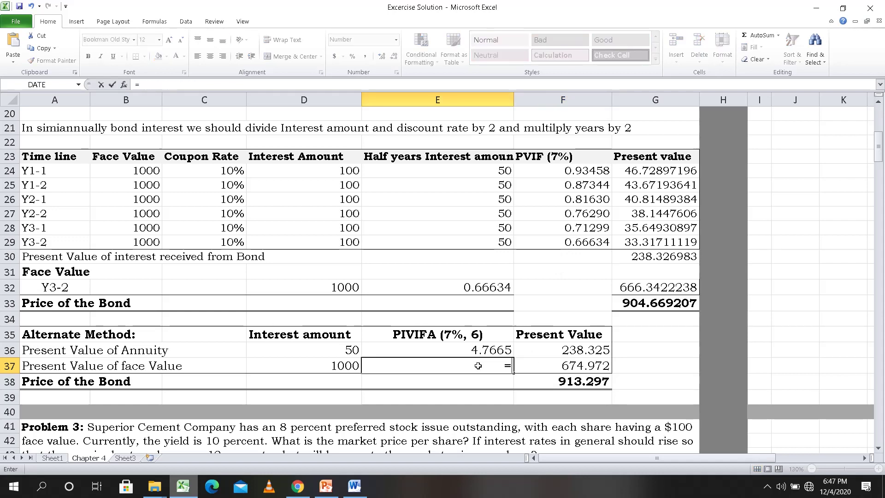
left_click(584, 243)
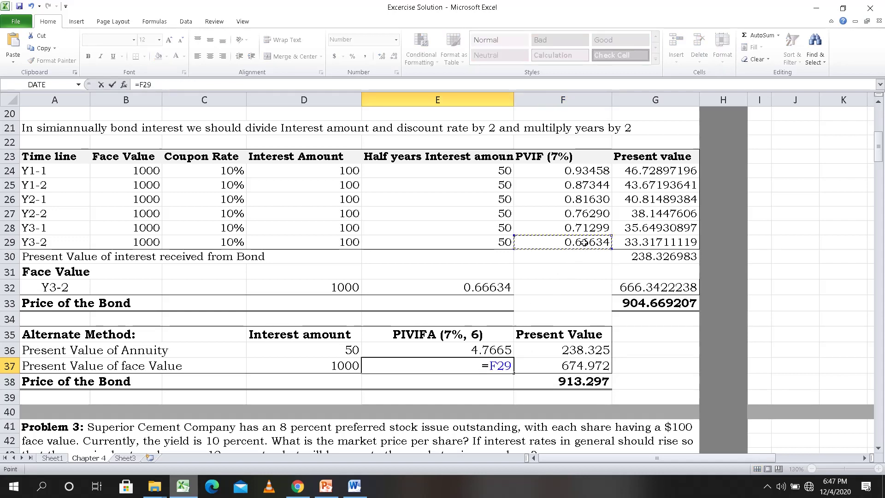
key("Return")
left_click(590, 395)
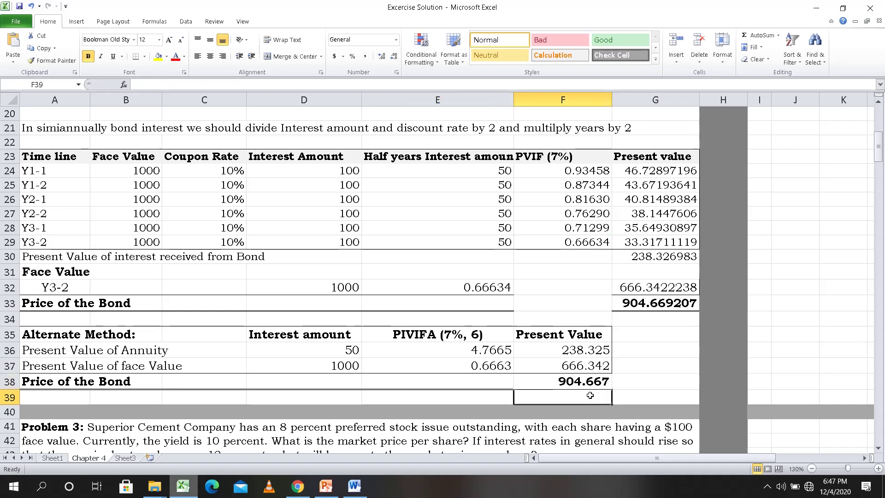
left_click(474, 364)
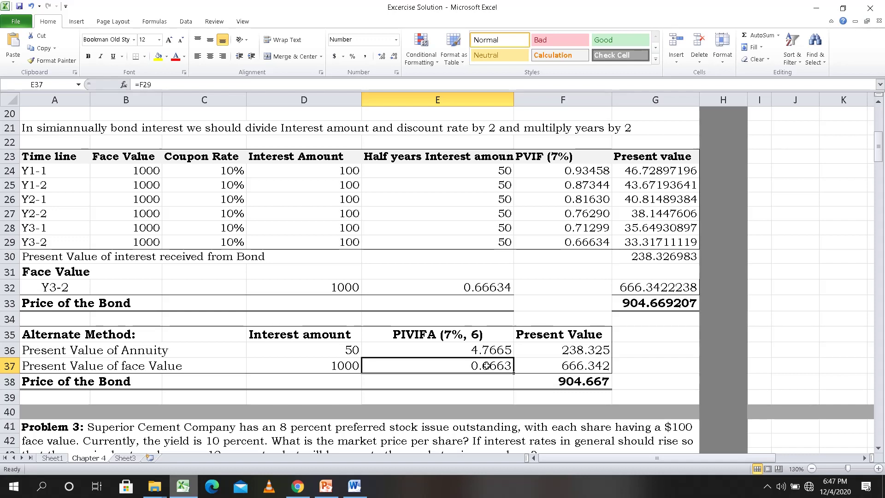
left_click(585, 386)
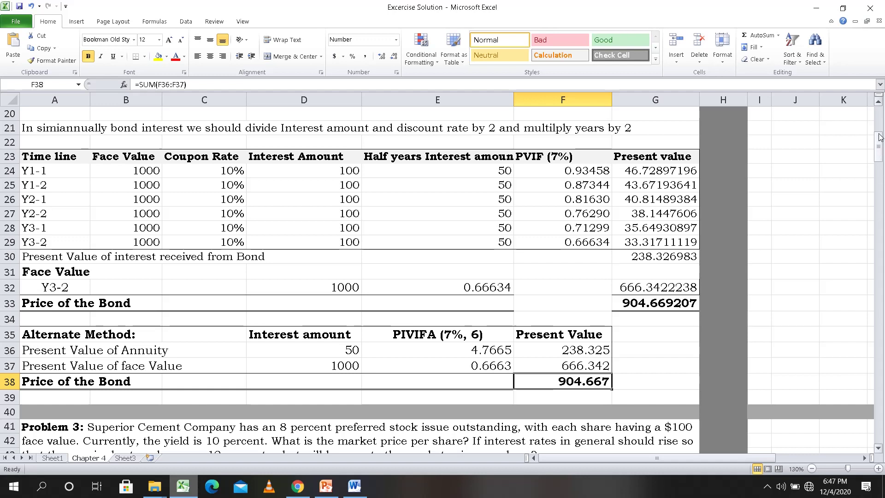
Step: Read Problem 3 on the Superior Cement Company preferred stock and its price calculations at 10 and 12 percent
left_click_drag(881, 136, 880, 156)
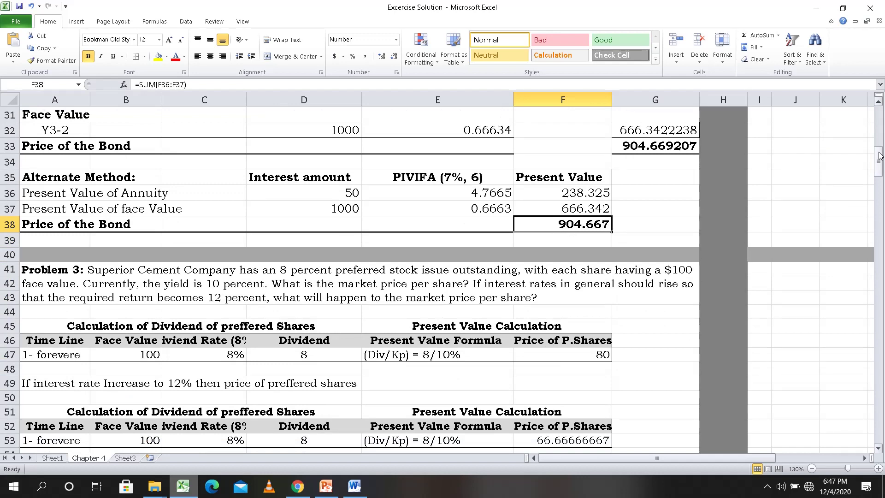
left_click_drag(880, 156, 881, 174)
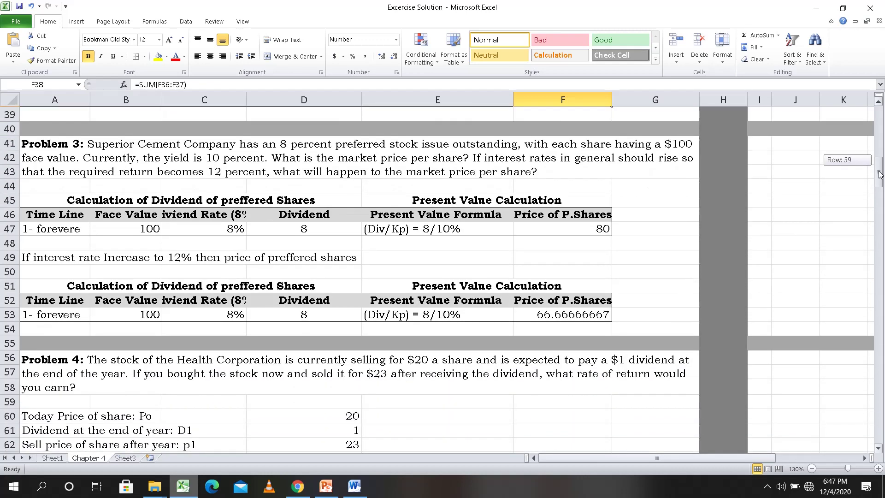
left_click_drag(880, 174, 880, 174)
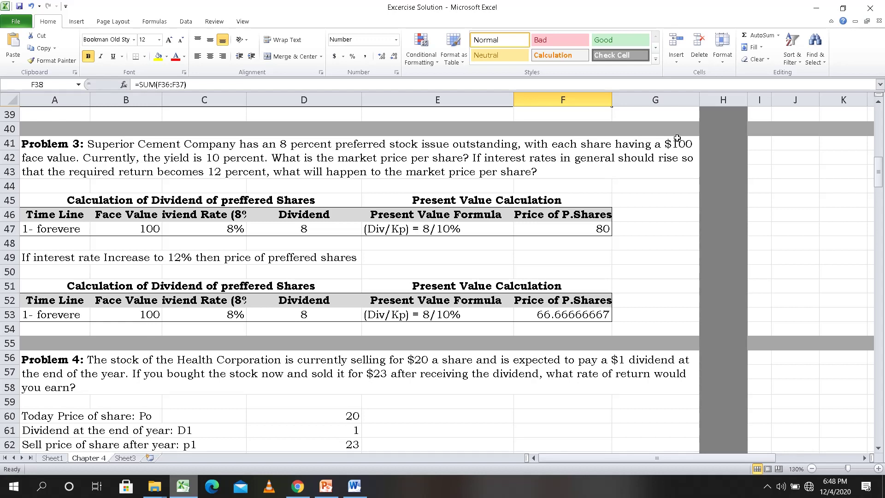
left_click(206, 158)
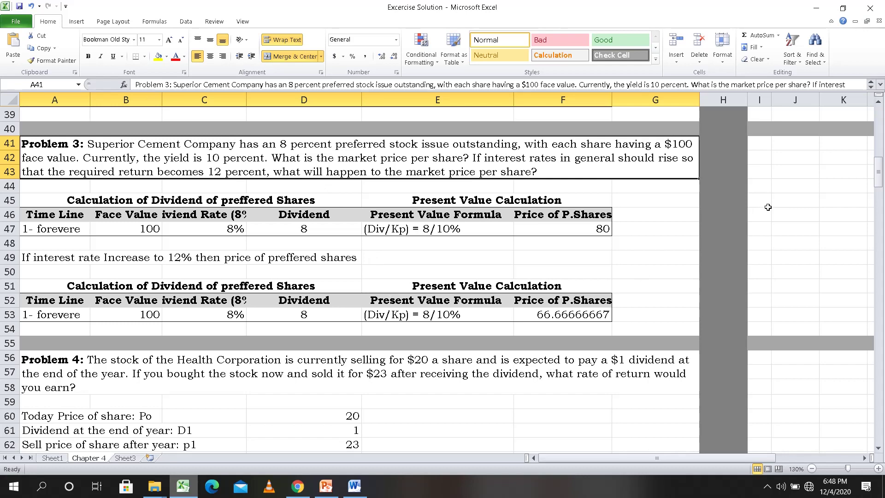
Step: Copy the green P = D1/(Ke − g) formula box from Phase 3, paste it beside Problem 3's first table and narrow it on both sides
mouse_move(880, 180)
left_mouse_down()
mouse_move(878, 296)
mouse_move(877, 213)
mouse_move(877, 286)
left_mouse_up()
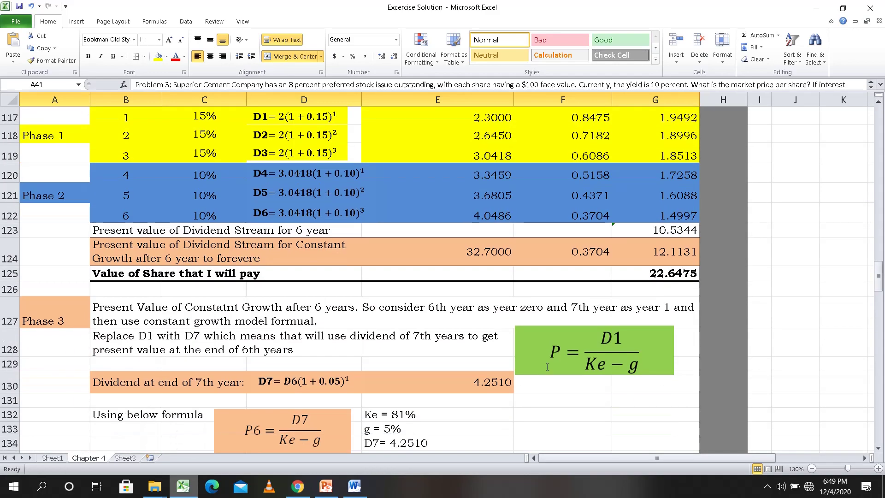
left_click(560, 359)
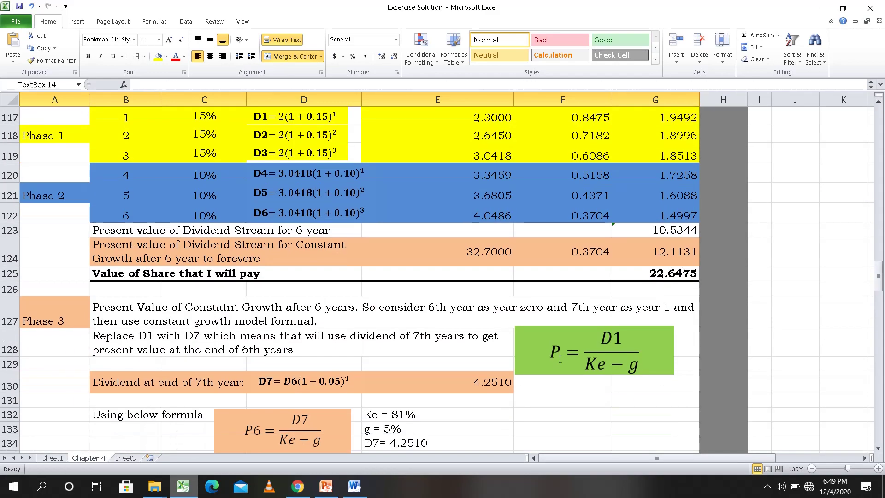
left_click(565, 325)
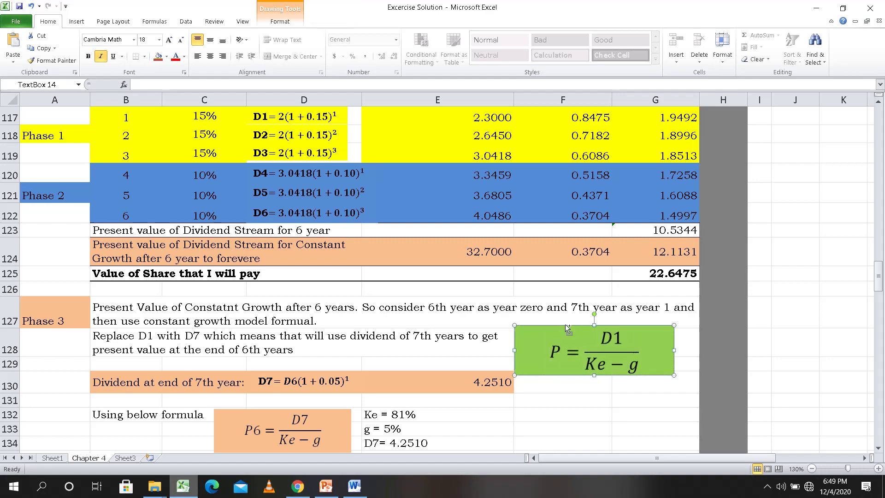
left_click_drag(878, 284, 871, 177)
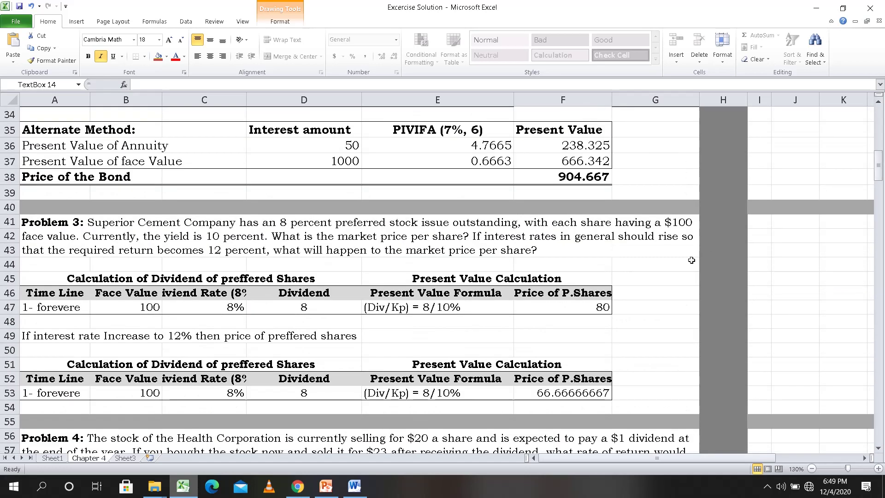
left_click(680, 291)
left_click(680, 290)
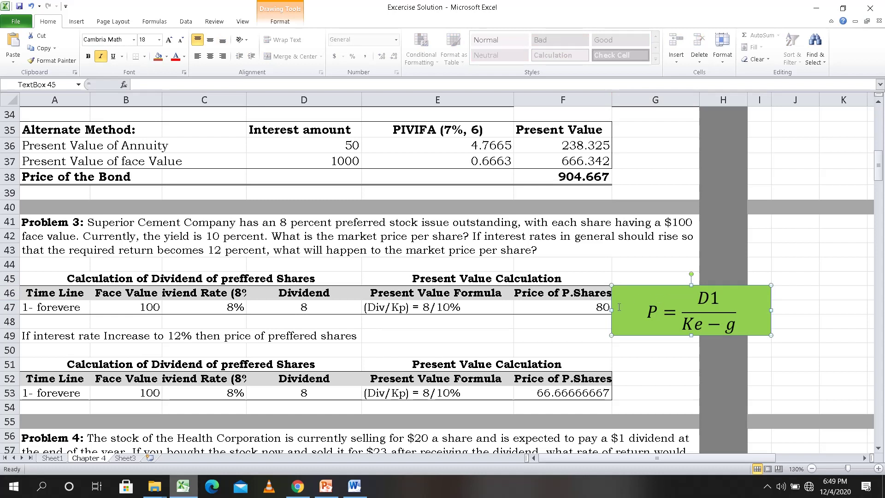
left_click_drag(612, 312, 624, 312)
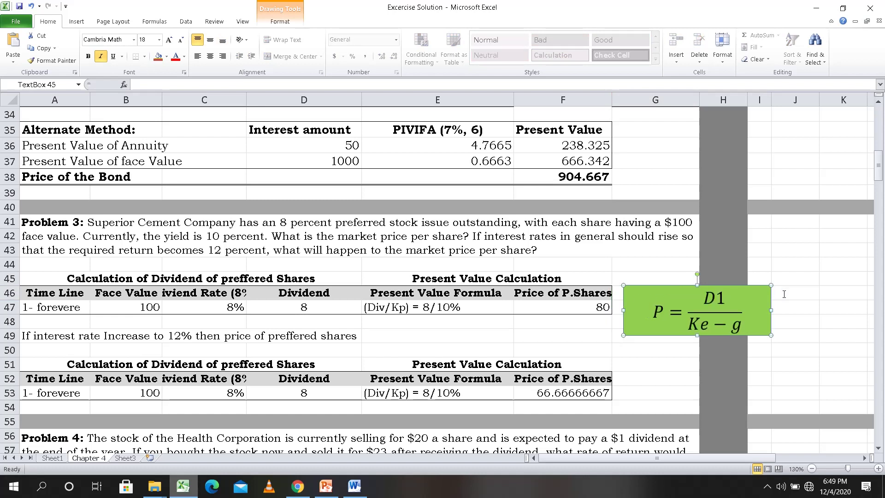
left_click_drag(771, 312, 755, 313)
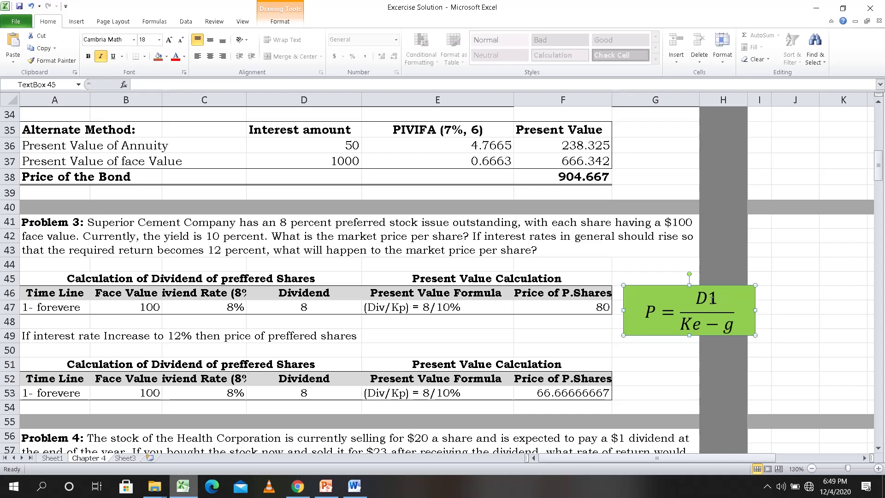
Step: Edit the copied equation beside Problem 3 to the preferred stock formula P = Divp/Kp
left_click(712, 300)
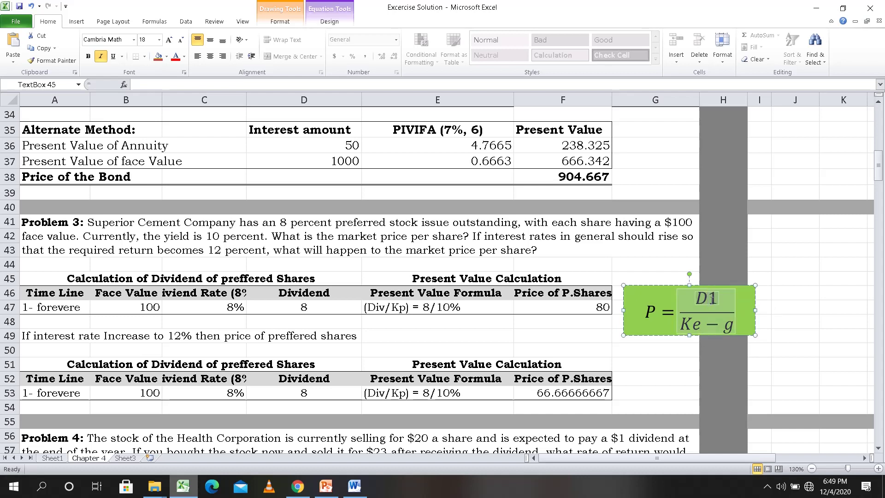
type("iv")
type("p")
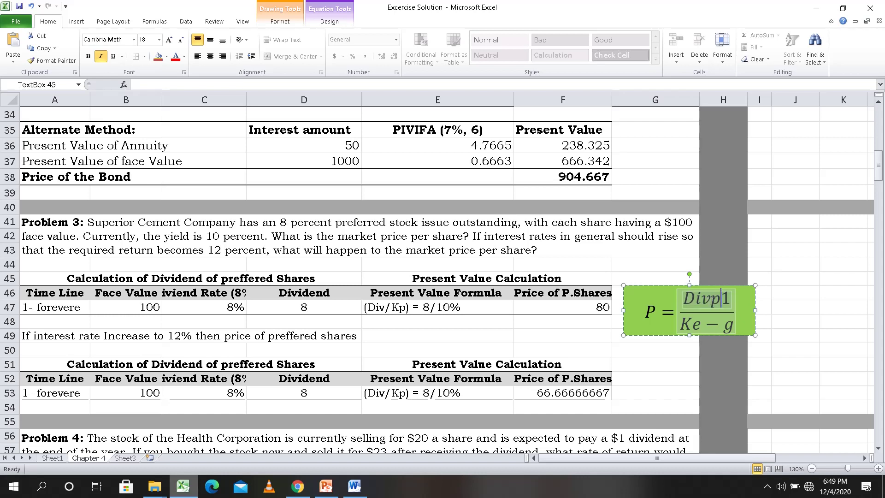
key("Delete")
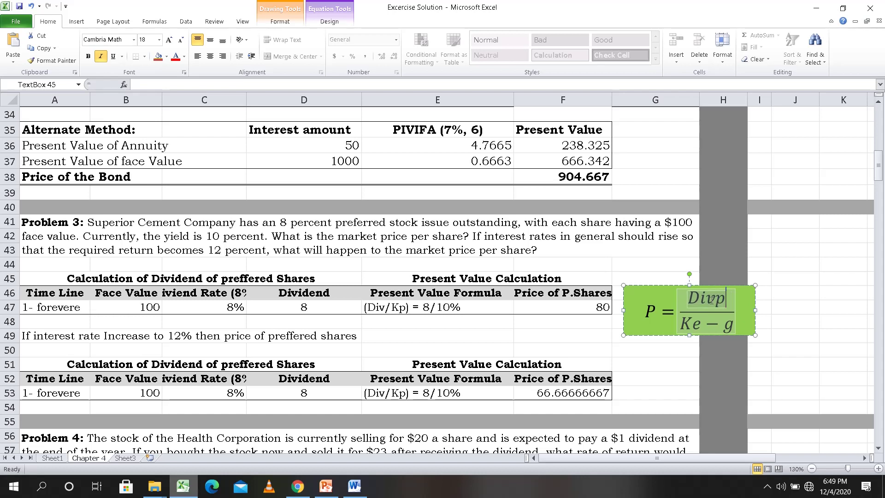
left_click(709, 323)
key("Delete")
key("Delete")
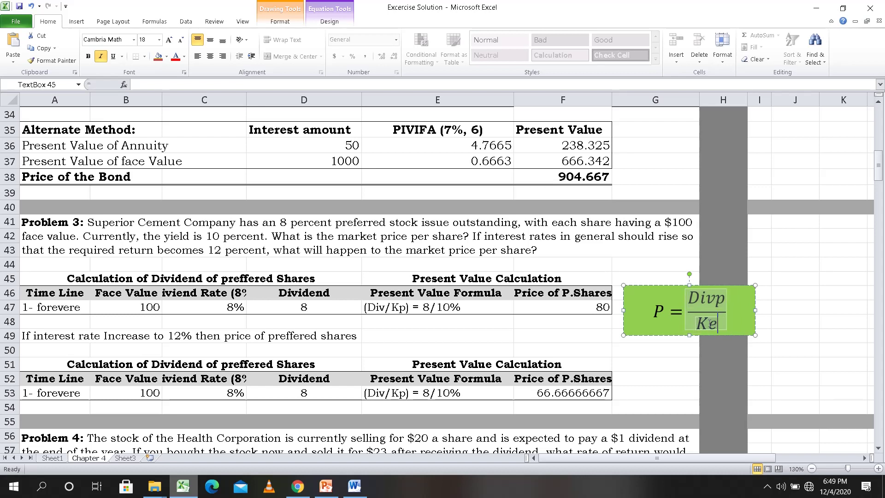
key("BackSpace")
type("p")
left_click(679, 344)
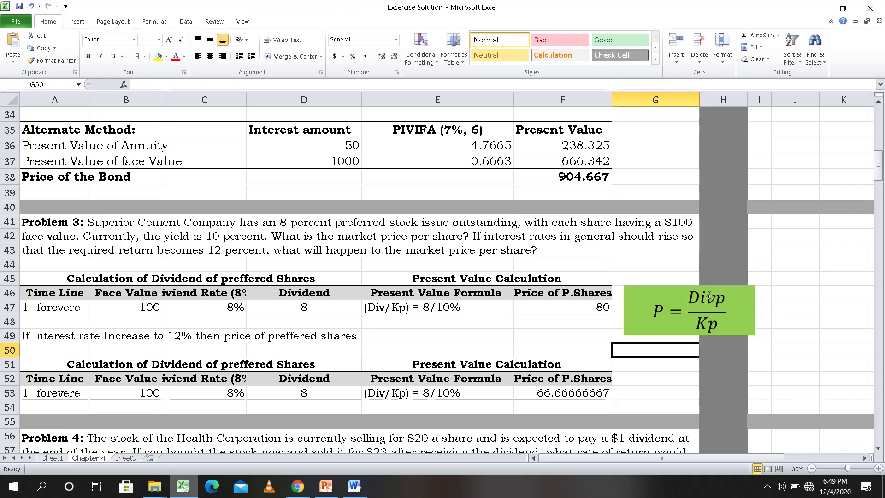
Step: Review the Divp and Kp terms against Problem 3's text, and trace row 47 from time line and face value to the dividend formula
left_click_drag(692, 324, 729, 324)
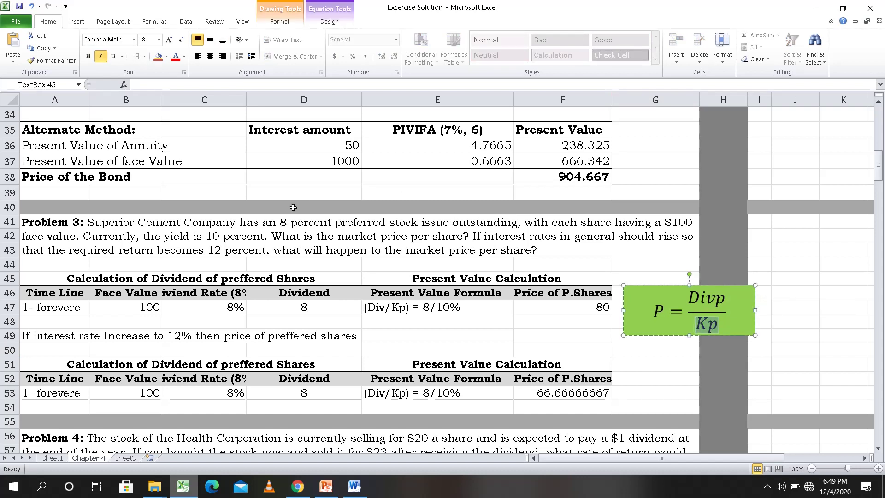
left_click(224, 233)
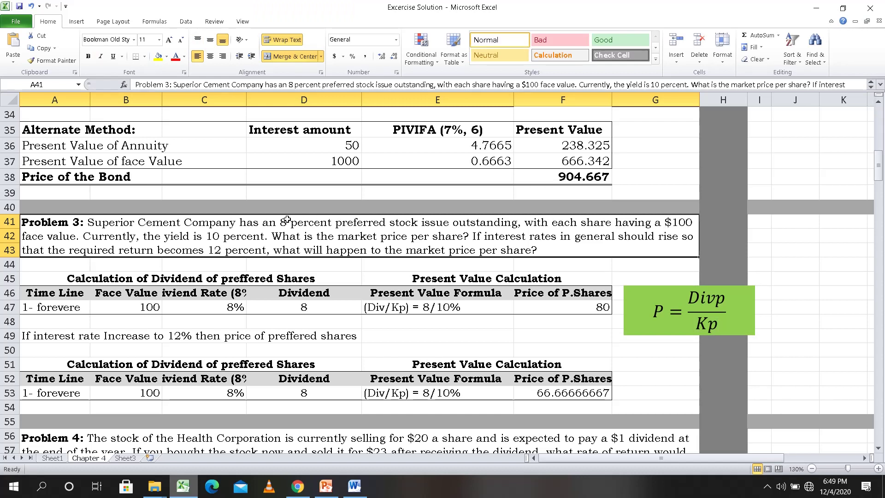
left_click(693, 297)
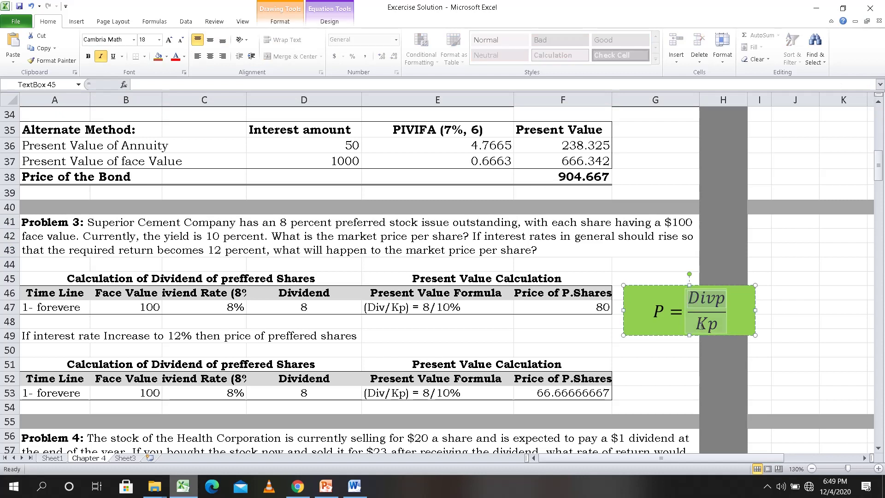
left_click(437, 347)
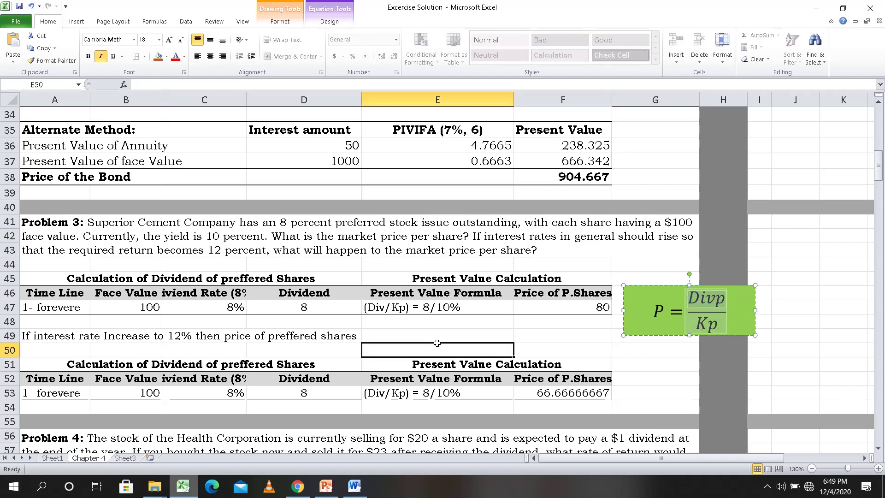
left_click(787, 348)
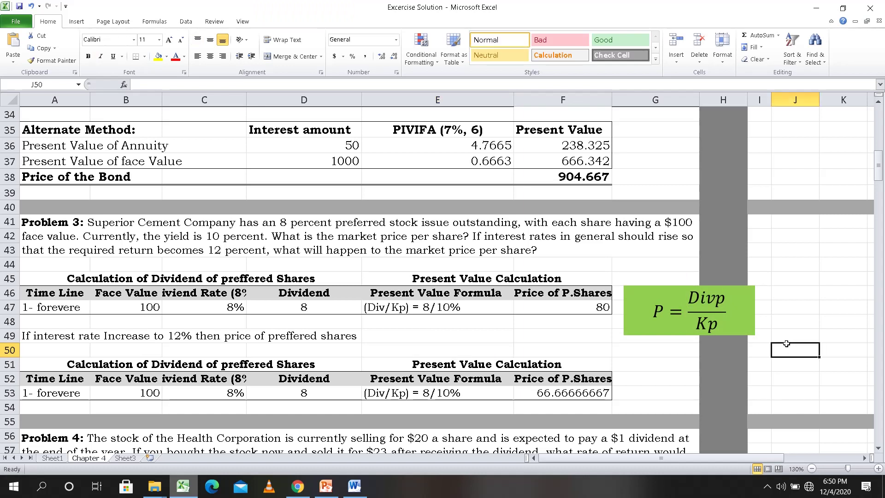
left_click(65, 308)
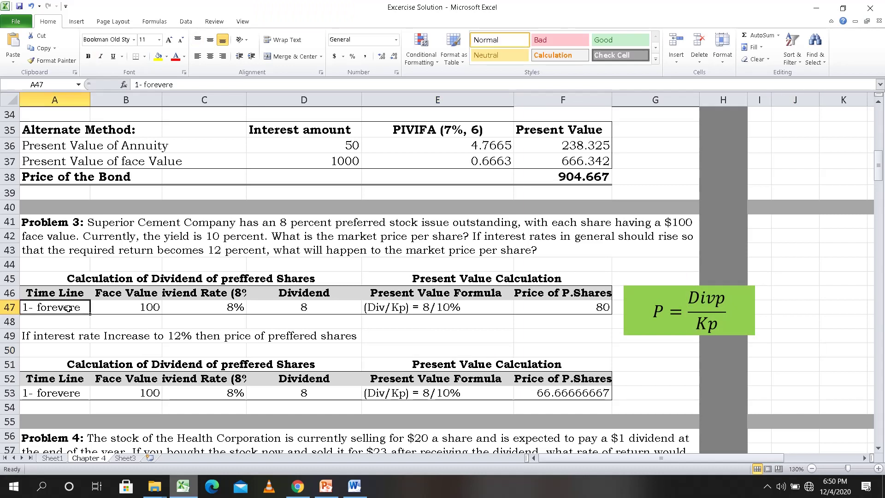
left_click(140, 309)
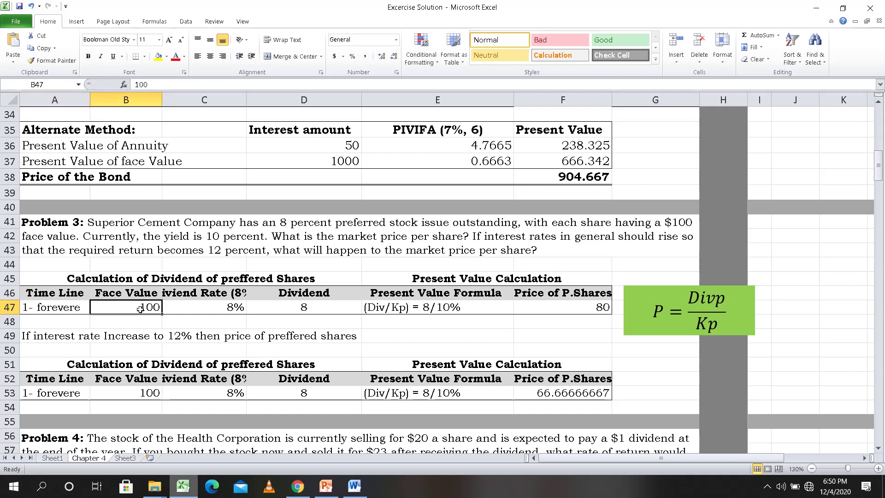
left_click(218, 309)
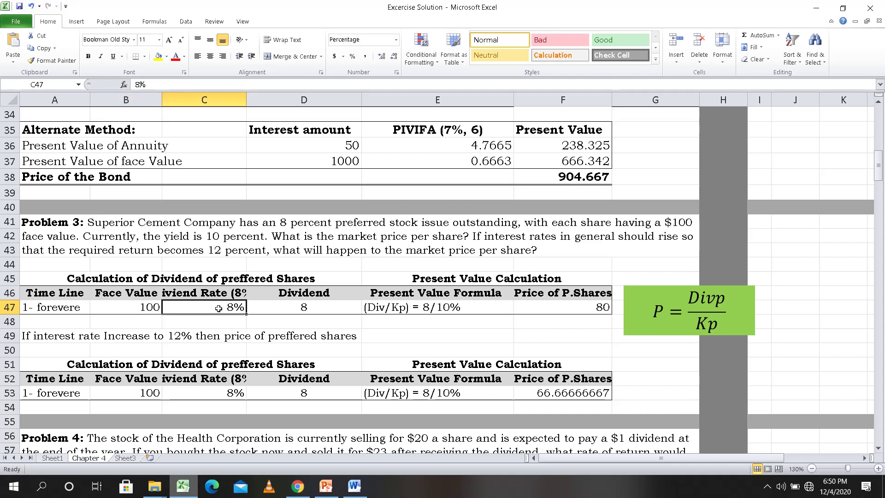
left_click(304, 307)
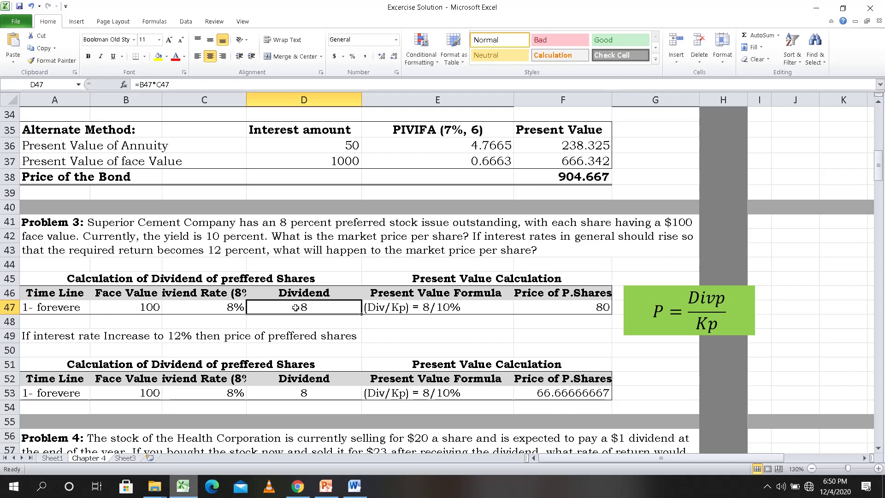
double_click(297, 307)
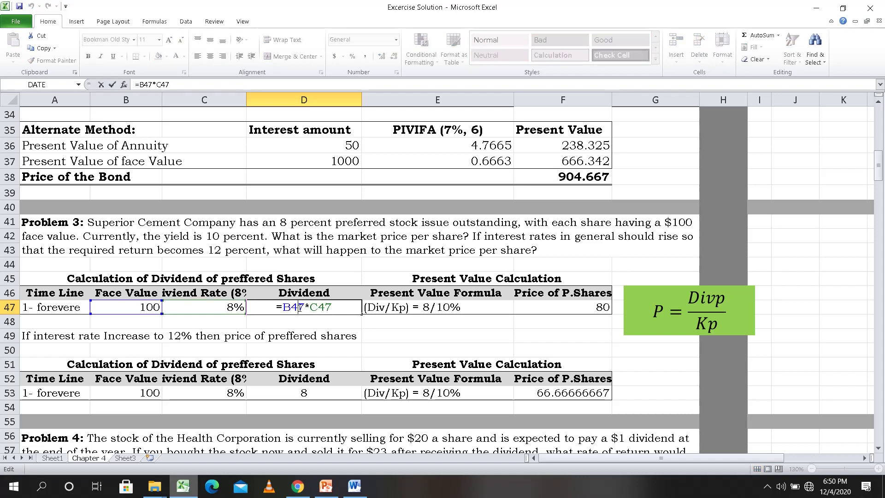
Step: Enter the face value in B47 as $100 and format the dividend in D47 as Currency
double_click(136, 307)
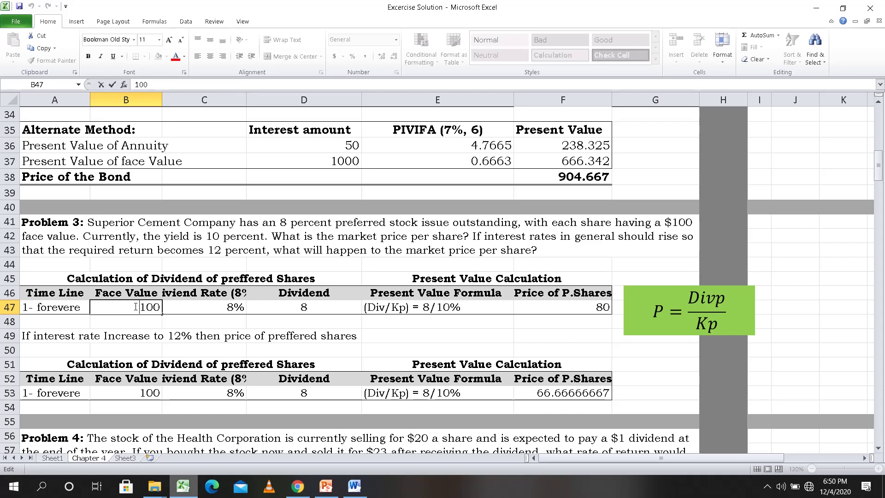
type("$")
left_click(233, 317)
left_click(274, 309)
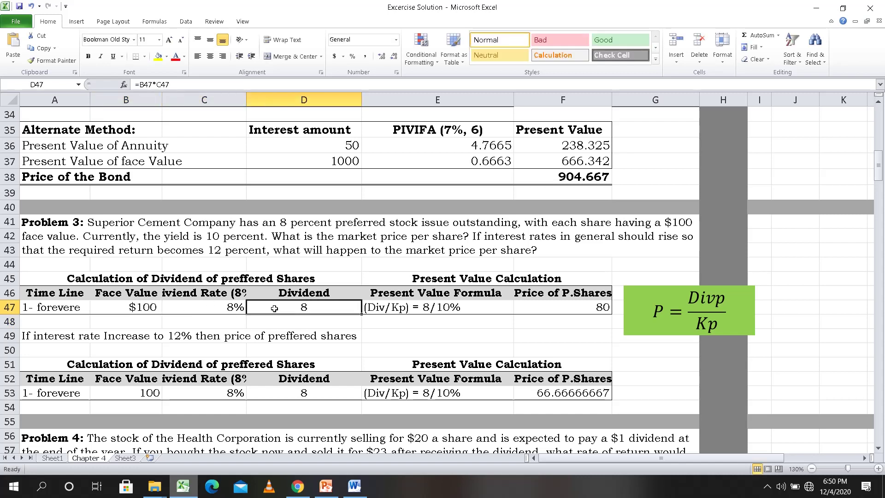
left_click(396, 40)
left_click(369, 104)
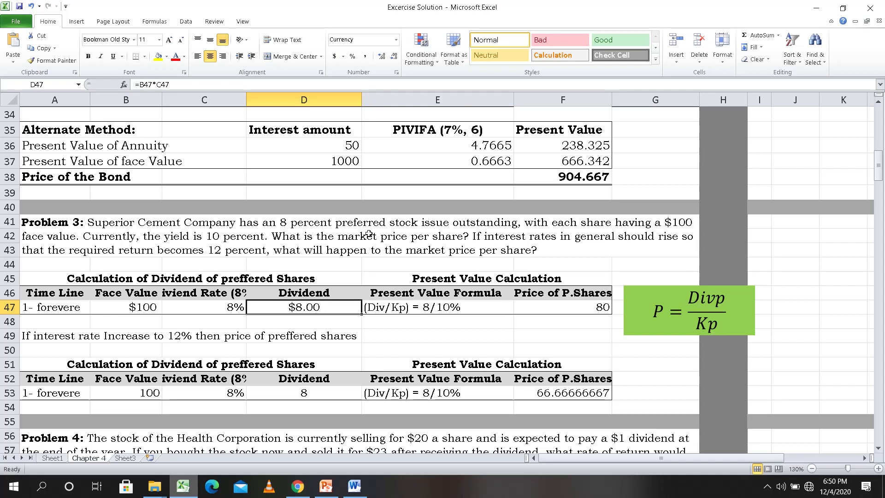
Step: Compare the preferred share price formula in F47 with Problem 3's text and the Divp/Kp equation
left_click(215, 238)
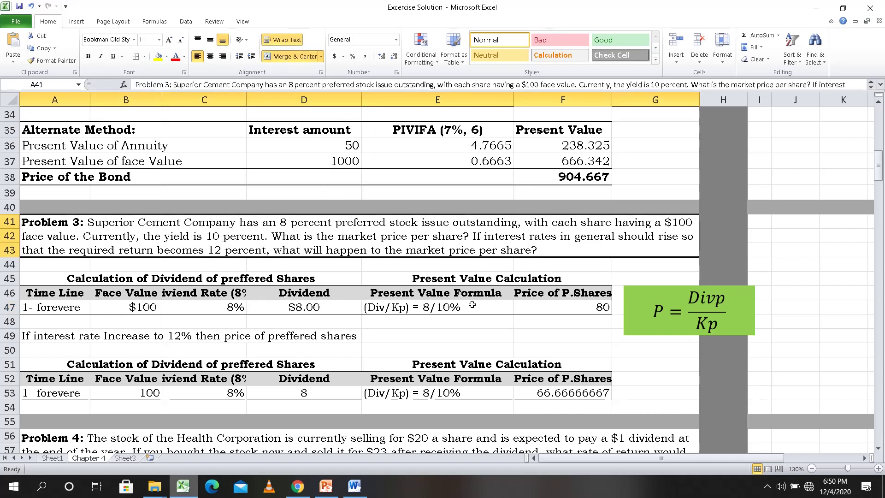
left_click(592, 309)
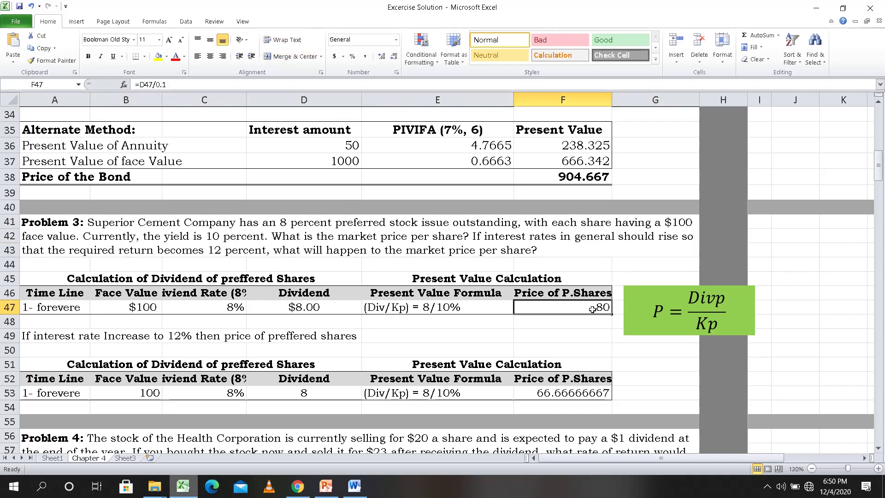
left_click(690, 298)
left_click_drag(690, 299, 730, 298)
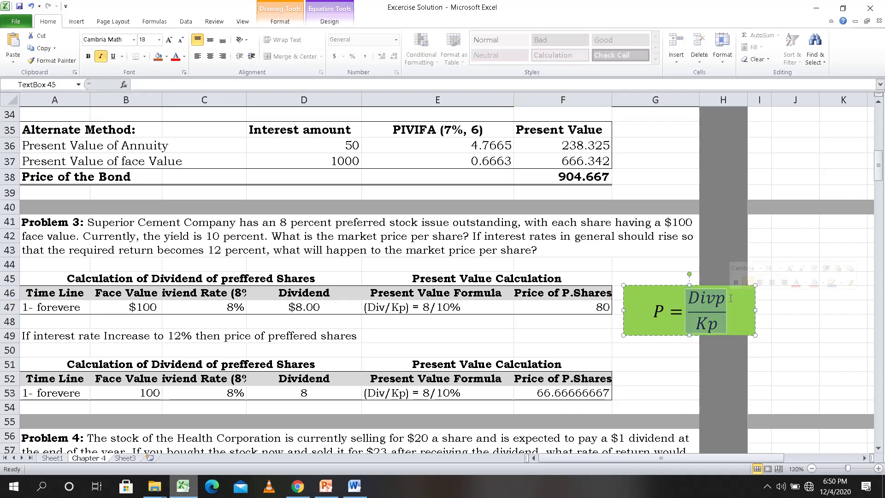
left_click(704, 322)
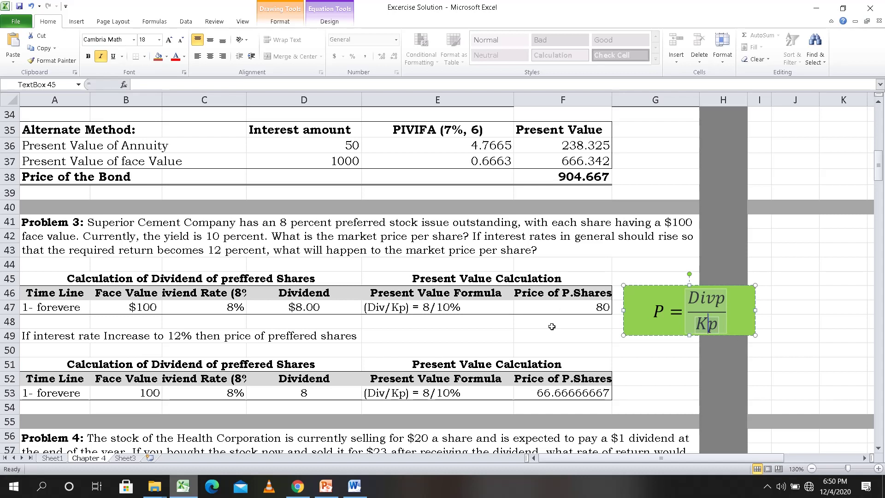
left_click(571, 308)
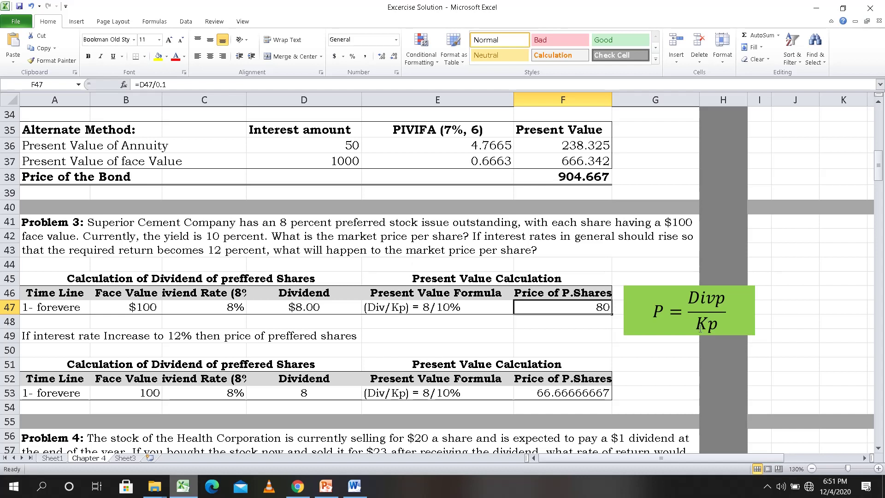
left_click(598, 347)
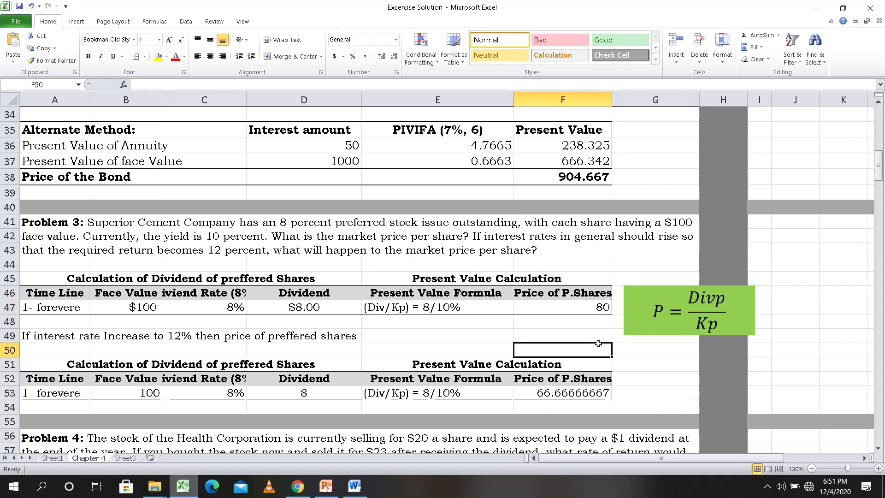
Step: Format the preferred share price in F47 as Currency
left_click(588, 310)
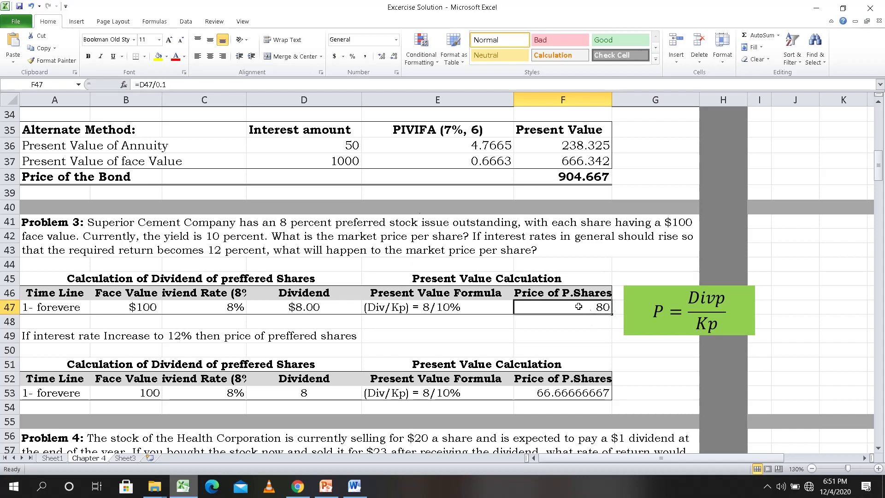
left_click(396, 40)
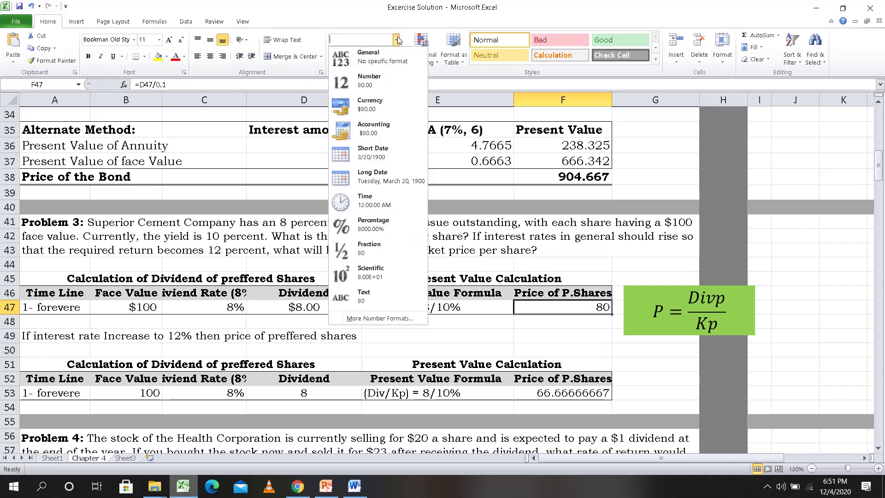
left_click(371, 103)
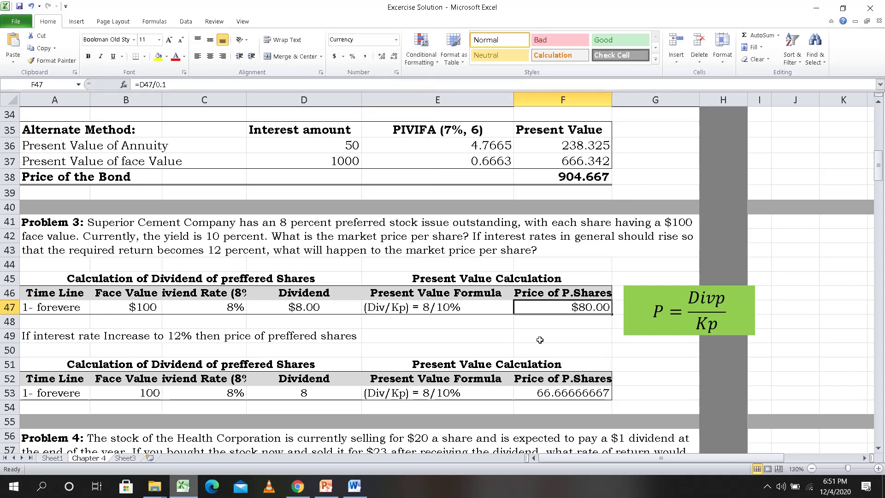
left_click(605, 349)
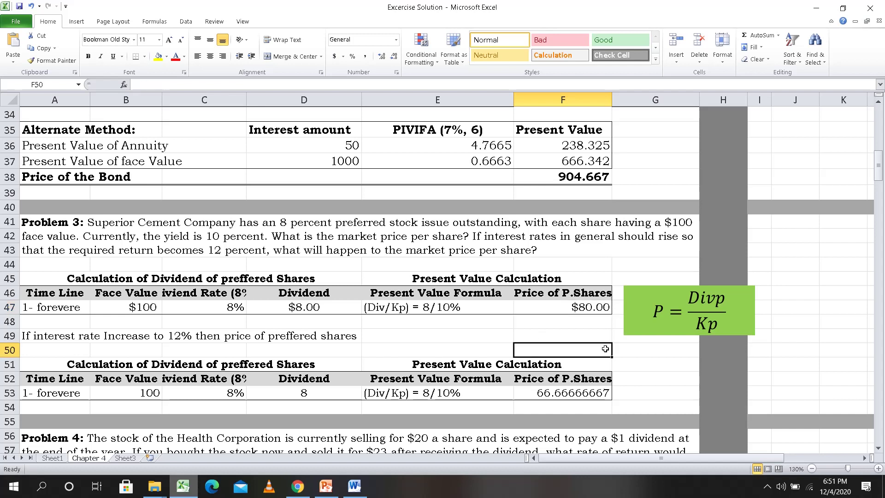
Step: Enter the face value in B53 as $100 and format the dividend in D53 as Currency
left_click(146, 389)
left_click(223, 396)
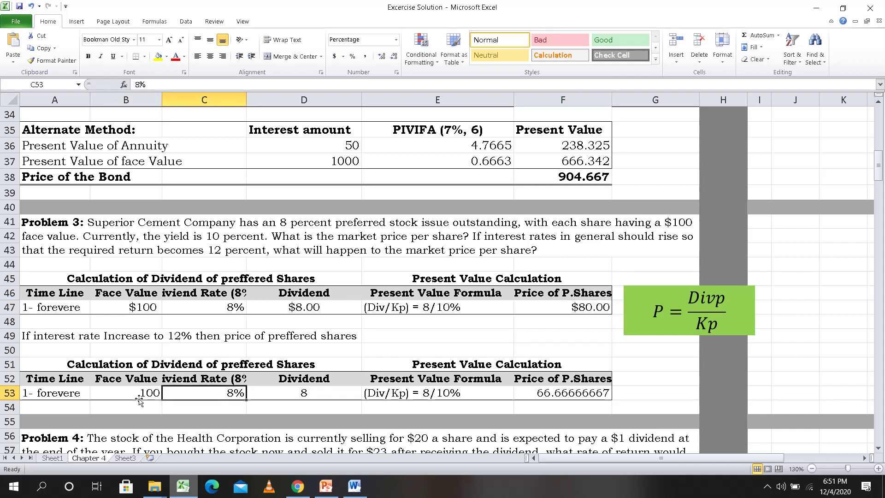
left_click(139, 394)
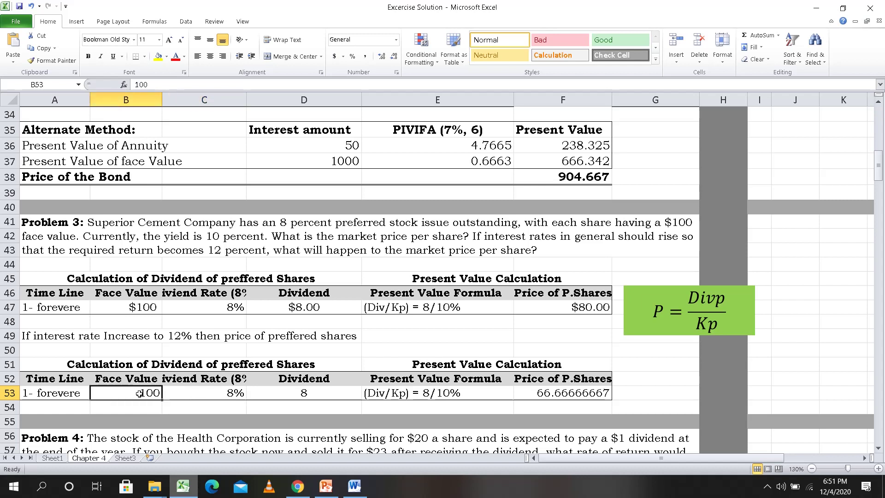
double_click(140, 393)
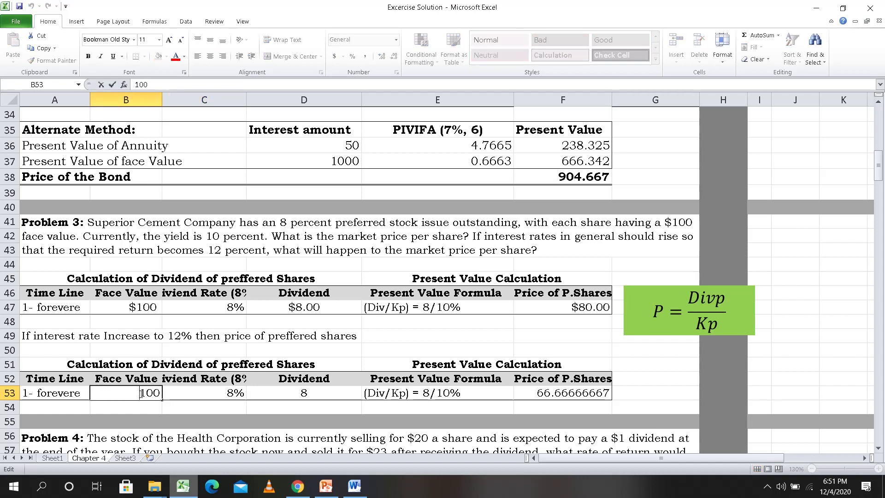
key("Escape")
left_click(278, 395)
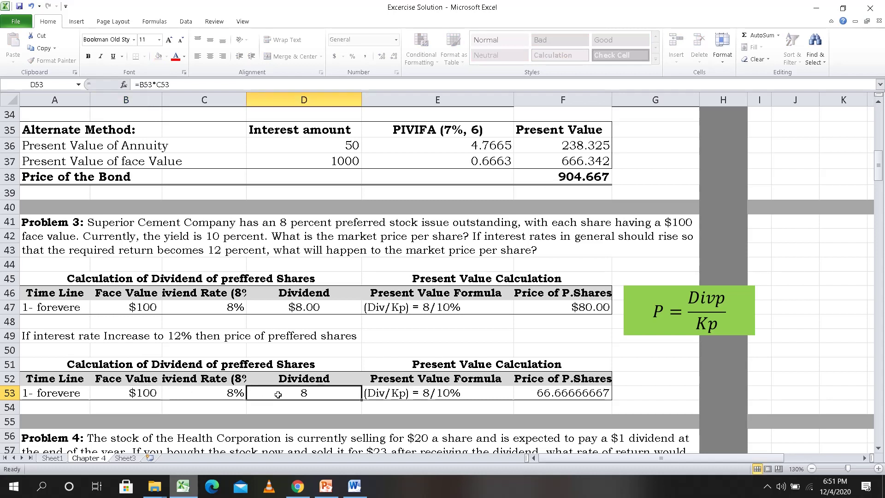
left_click(396, 40)
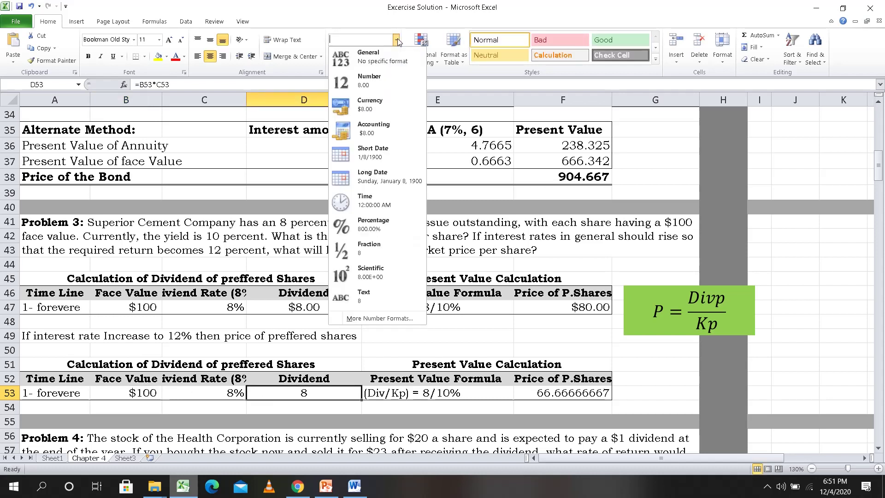
left_click(377, 102)
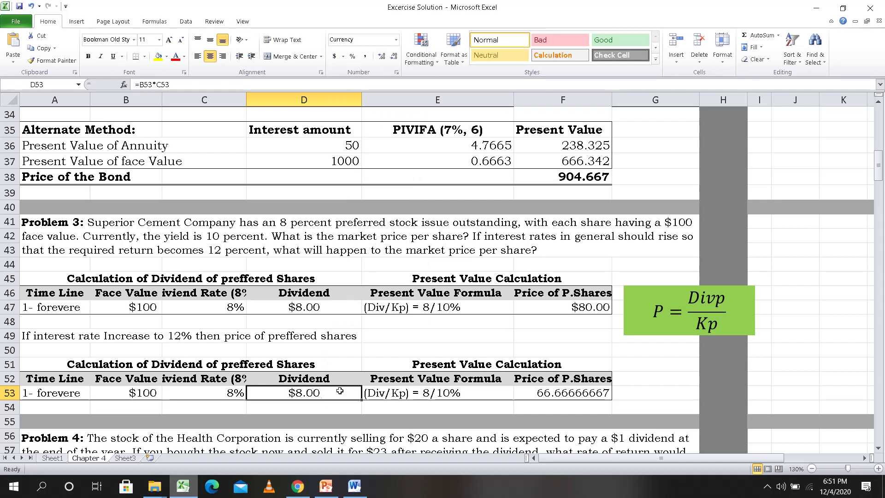
Step: Correct the present value formula text in E53 to (Div/Kp) = 8/12%
left_click(464, 394)
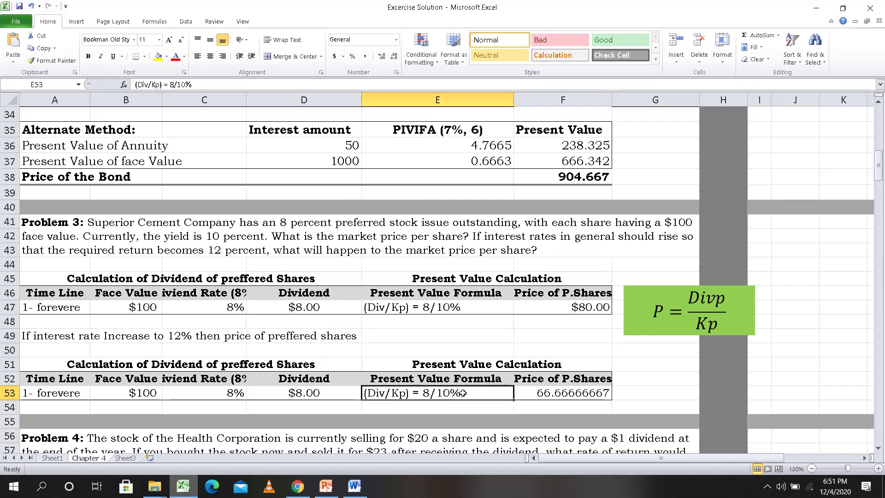
double_click(464, 394)
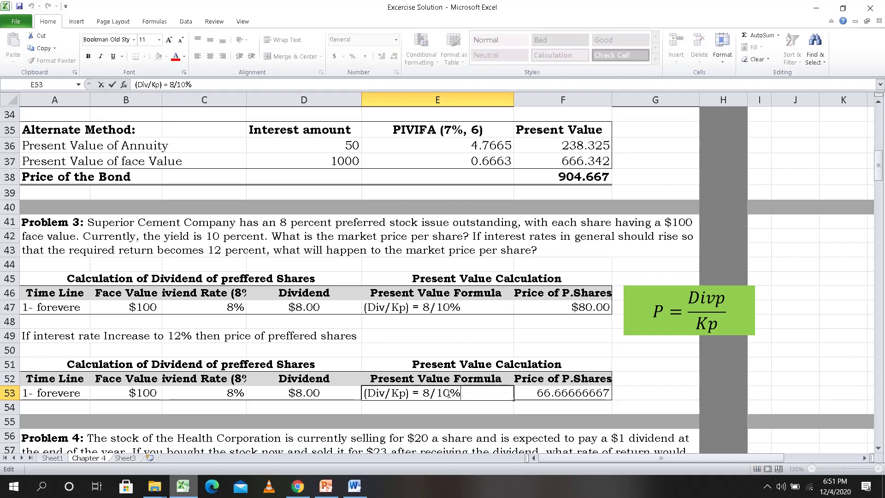
left_click(449, 394)
key("BackSpace")
type("2")
left_click(547, 396)
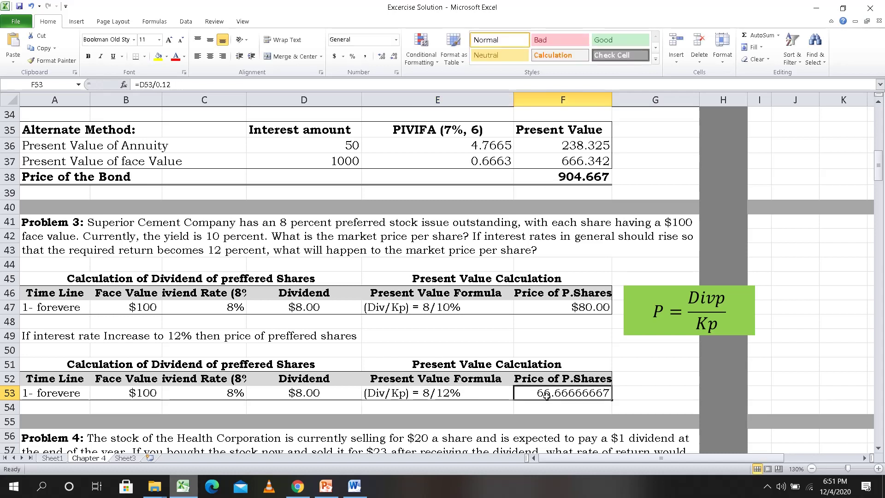
Step: Check the Divp/Kp equation and format the 12% preferred share price in F53 as Currency
left_click(701, 299)
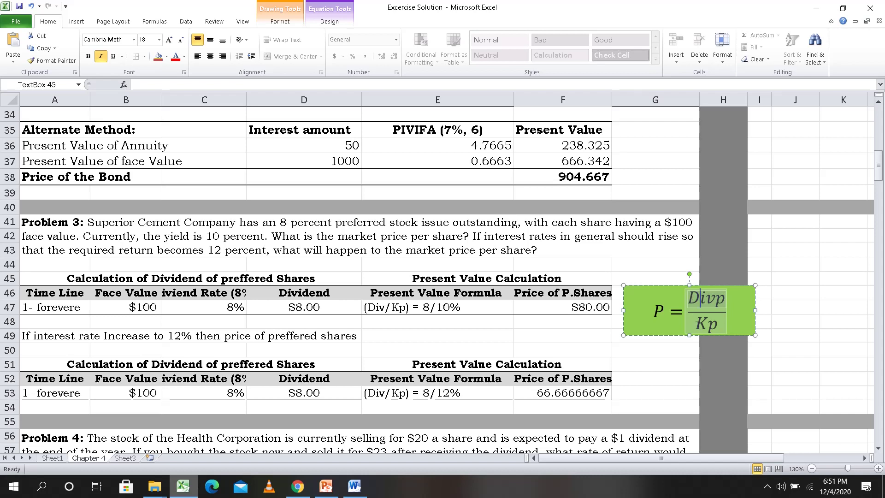
left_click(563, 393)
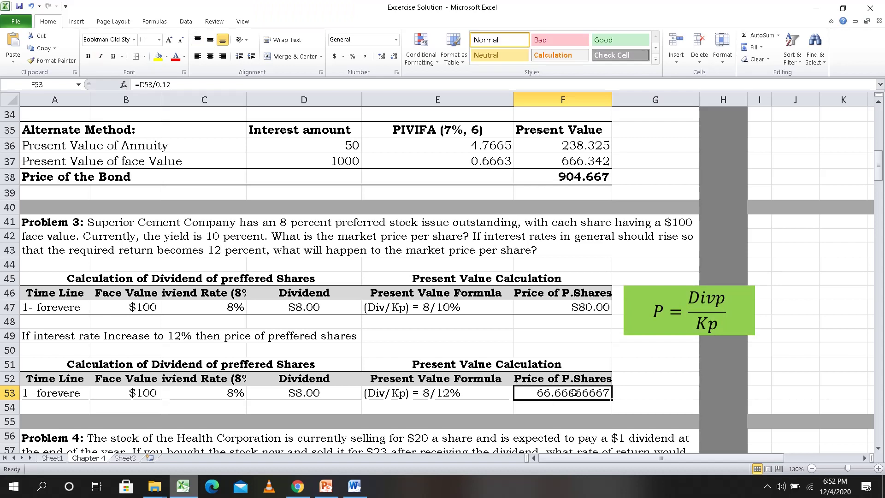
left_click(395, 40)
left_click(366, 100)
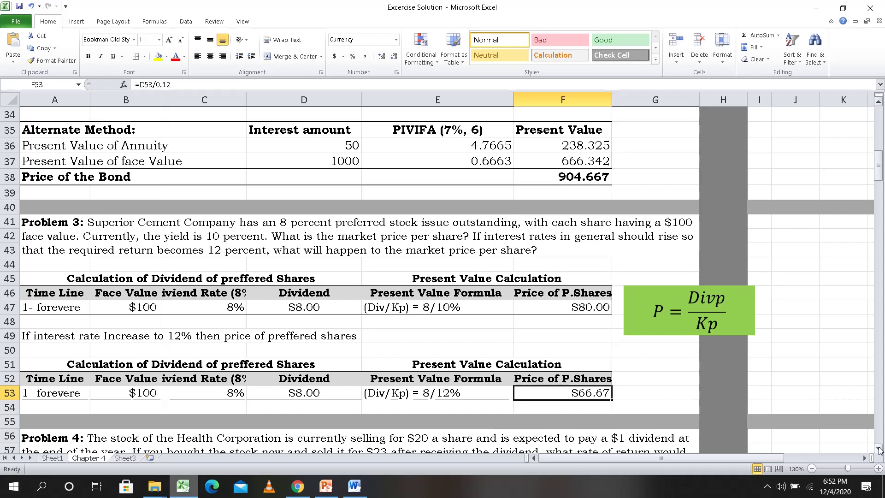
Step: Read Problem 4's text on the Health Corporation stock, including its current price, expected dividend and resale price
scroll(879, 450, "down", 3)
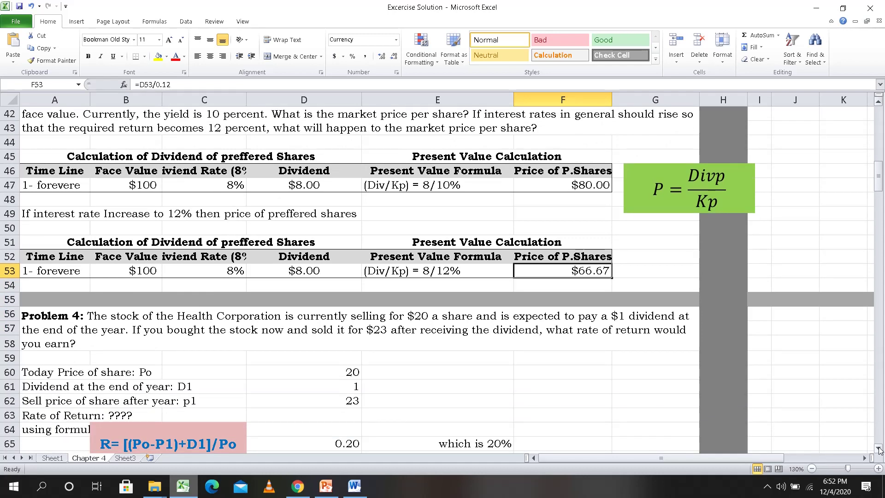
left_click(878, 449)
left_click(878, 450)
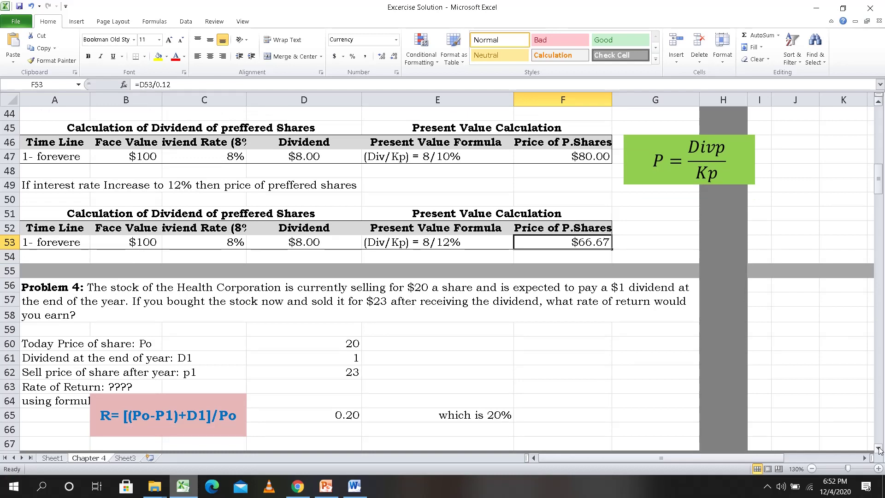
left_click(878, 450)
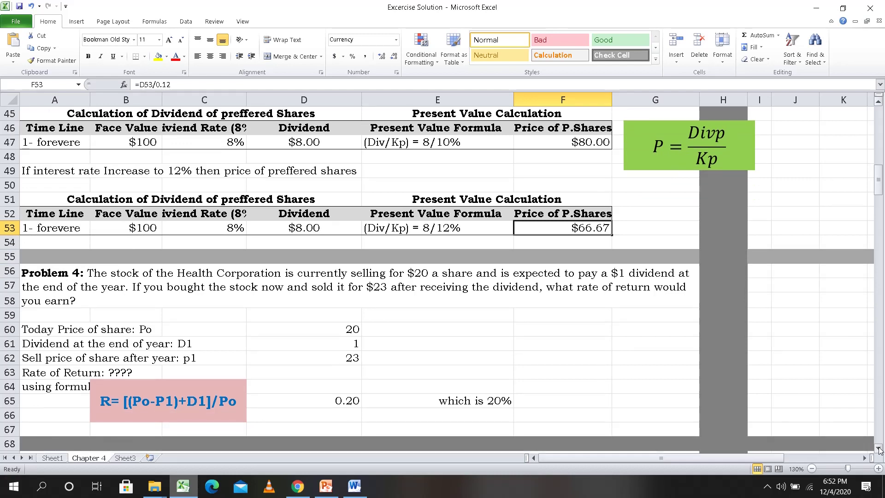
left_click(878, 450)
left_click(878, 449)
left_click(879, 449)
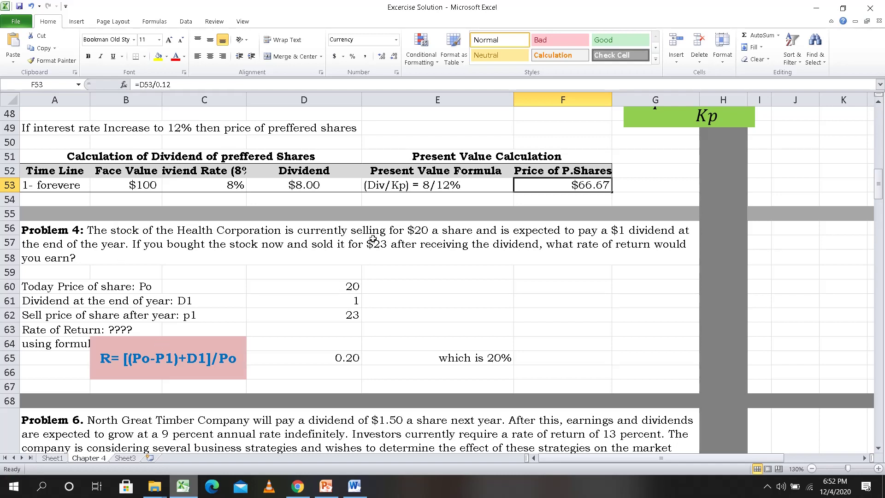
left_click(414, 233)
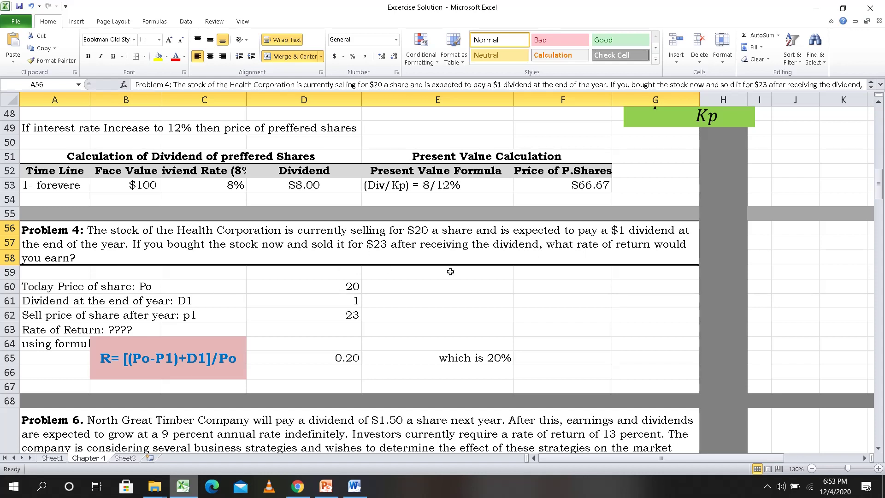
Step: Format today's share price, the year-end dividend and the selling price in D60:D62 as Currency
left_click(333, 288)
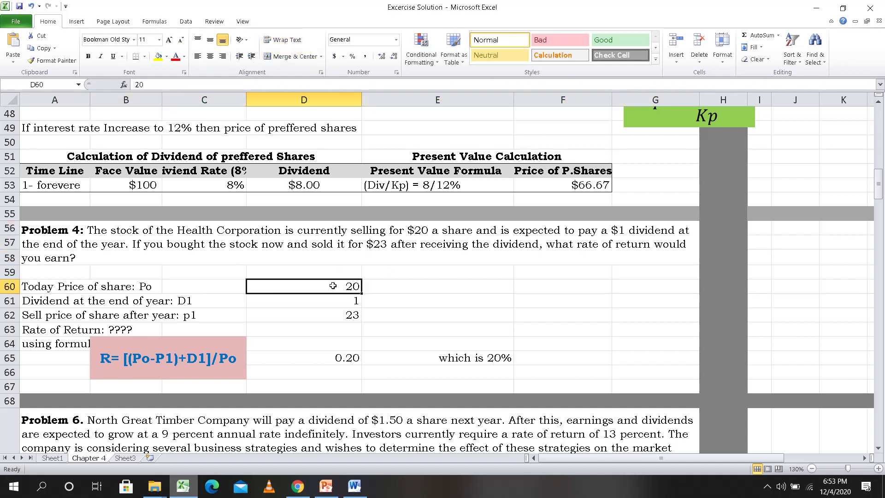
left_click(396, 39)
left_click(369, 110)
left_click(330, 300)
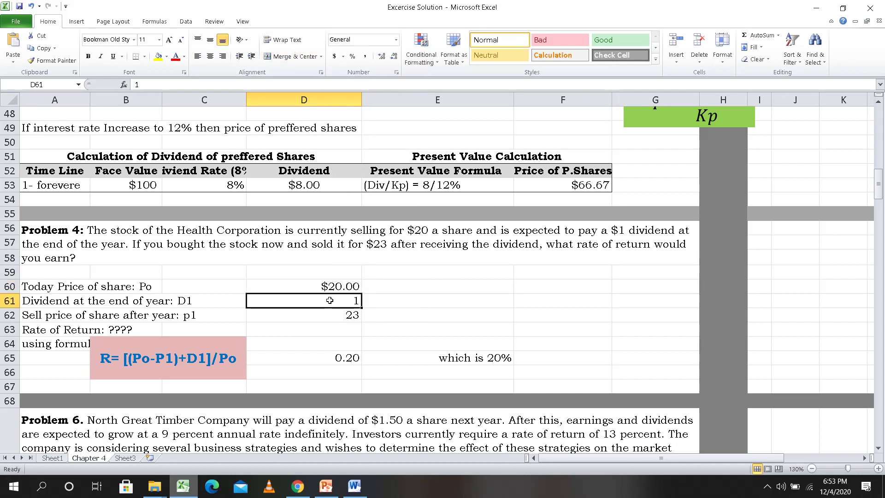
left_click(395, 41)
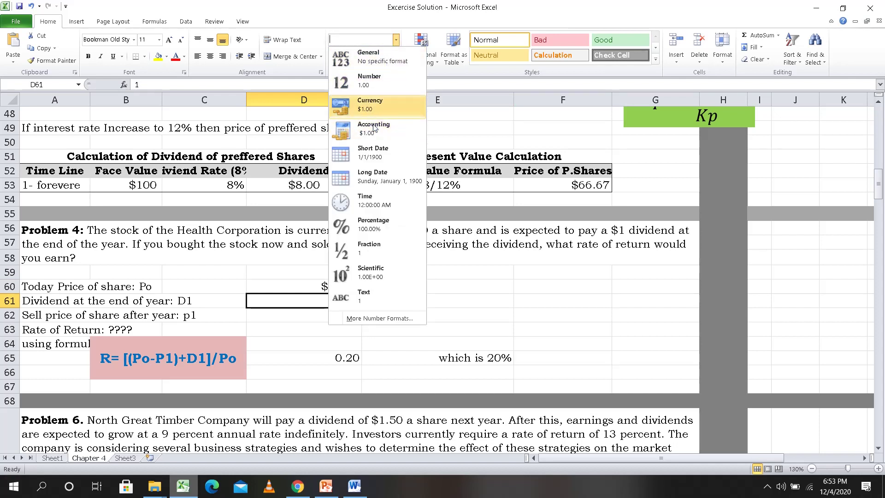
left_click(374, 109)
left_click(340, 315)
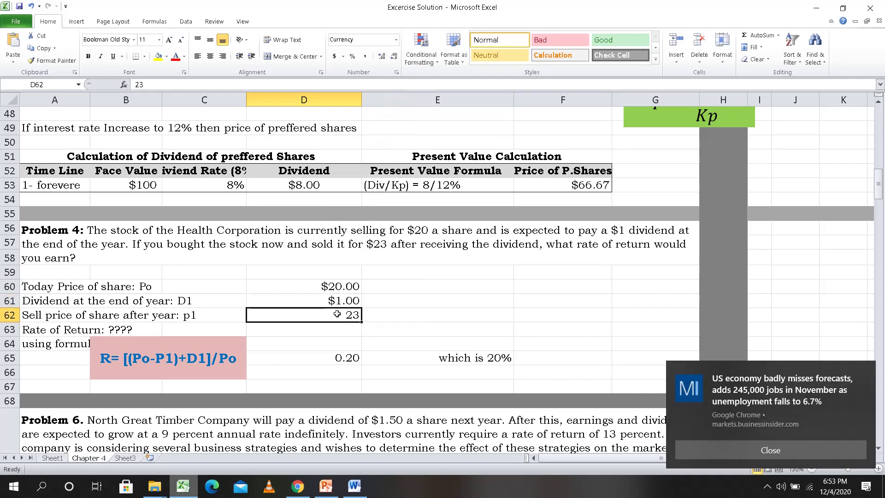
left_click(395, 39)
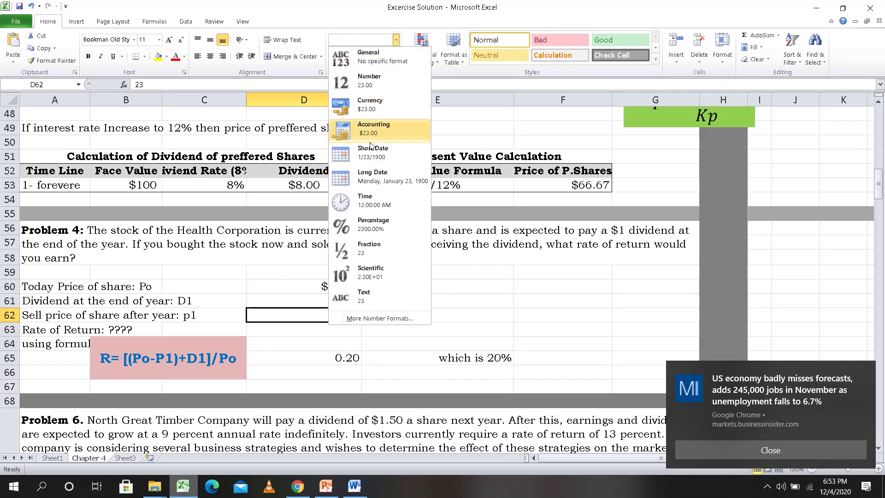
left_click(375, 104)
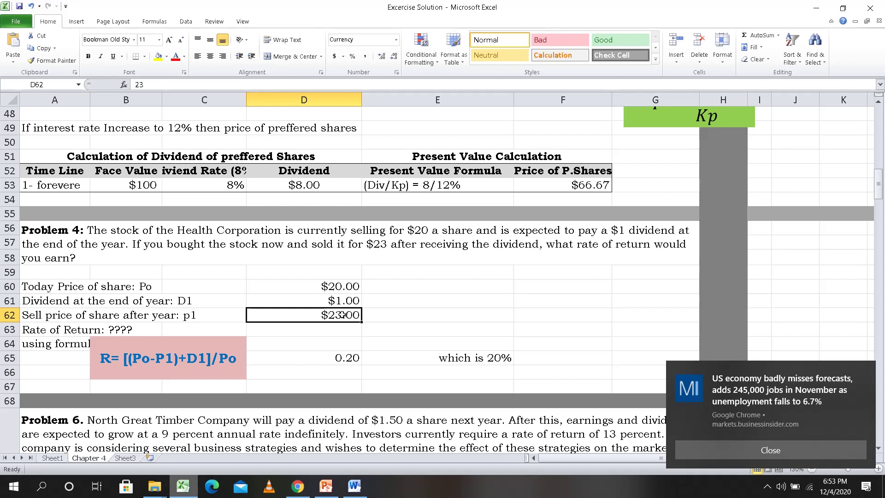
Step: Review the year-end dividend in D61 and today's share price in D60 for the rate of return
left_click(344, 301)
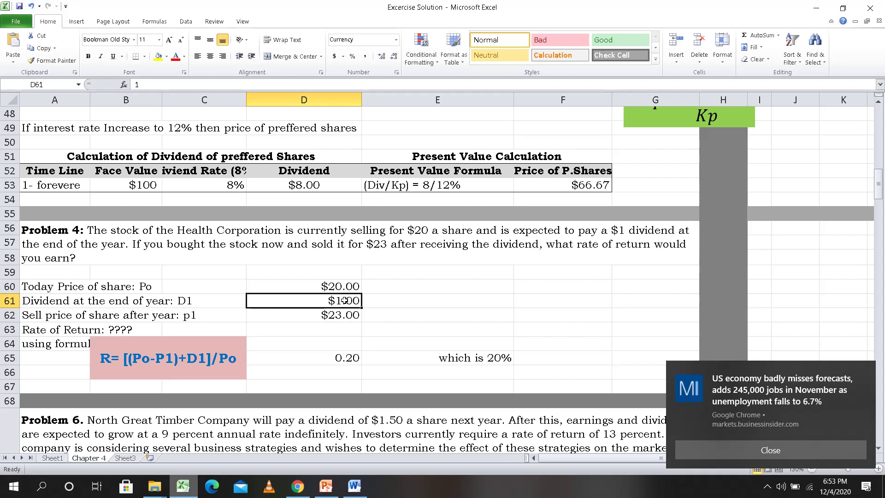
left_click(403, 299)
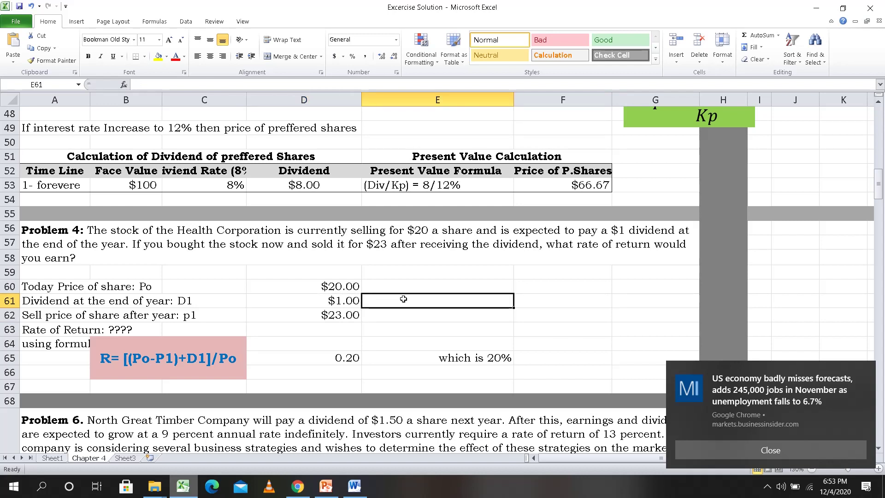
left_click(349, 284)
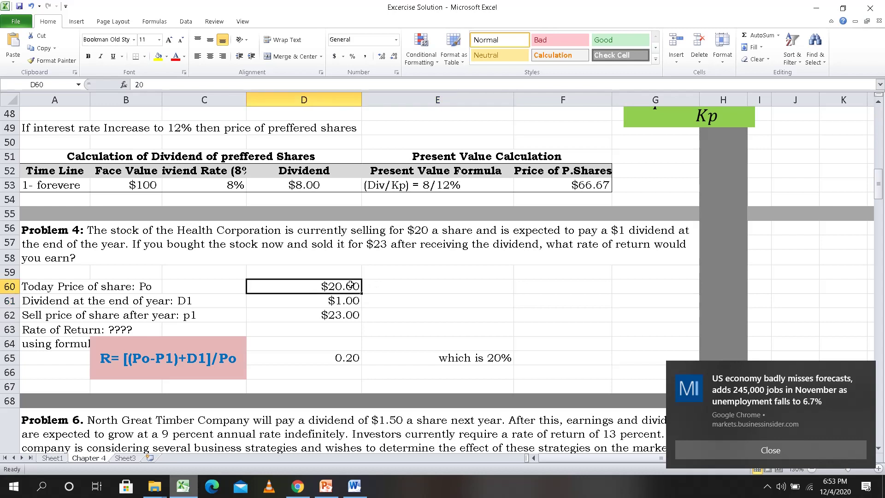
left_click(402, 297)
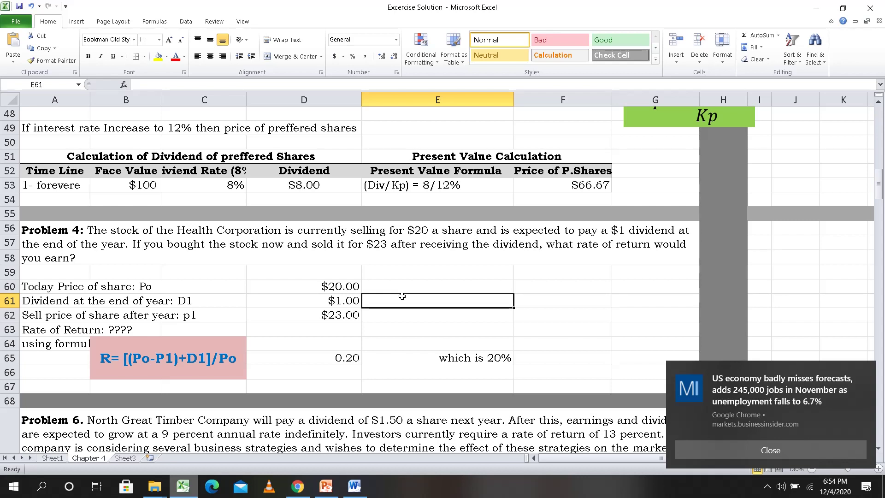
Step: Correct the rate of return formula text in B64 to R= [(P1-Po)+D1]/Po
left_click(140, 360)
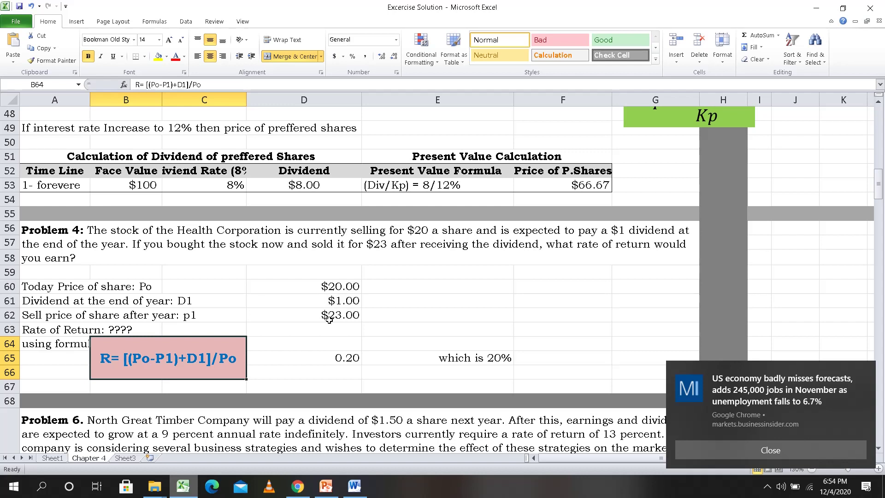
double_click(144, 359)
left_click_drag(142, 359, 152, 360)
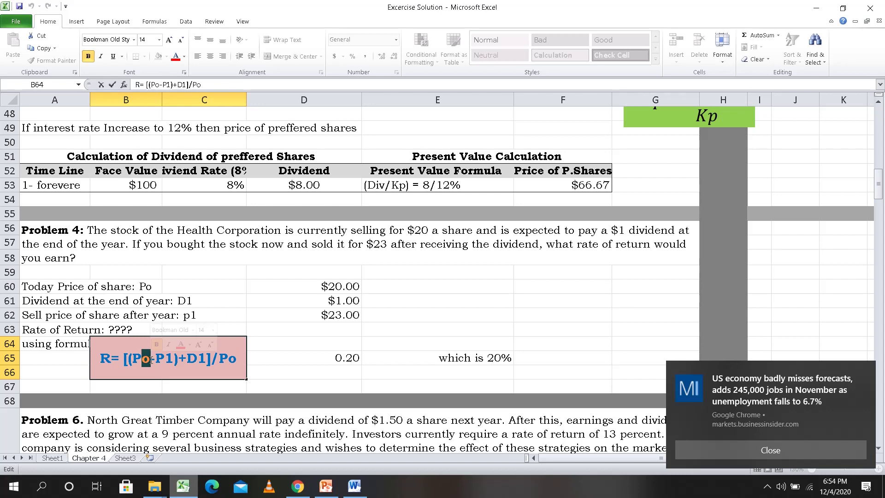
type("1")
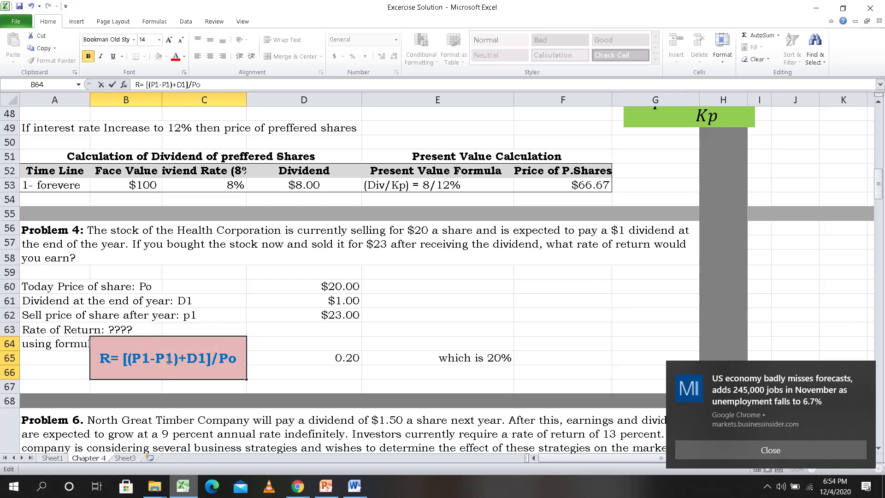
left_click_drag(166, 359, 173, 360)
type("0")
key("BackSpace")
type("o")
left_click(332, 315)
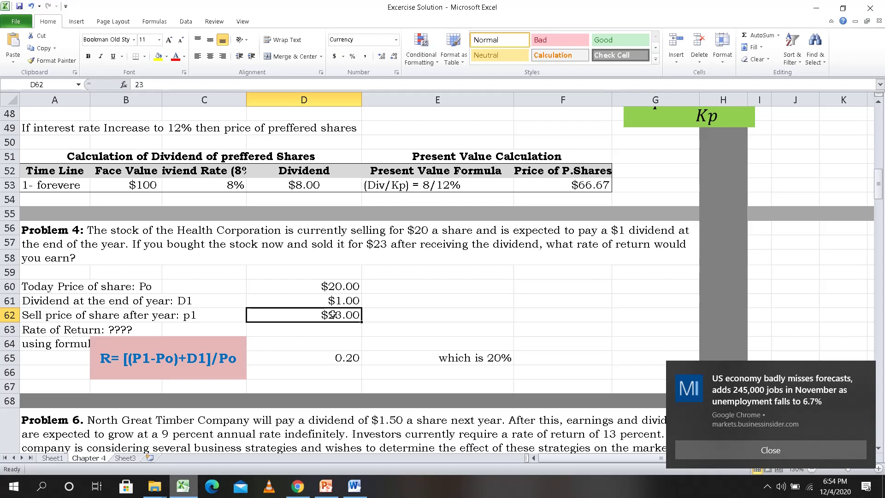
Step: Label today's price, the year-end dividend and the selling price as Po, D1 and P1 in E60:E62
left_click(141, 360)
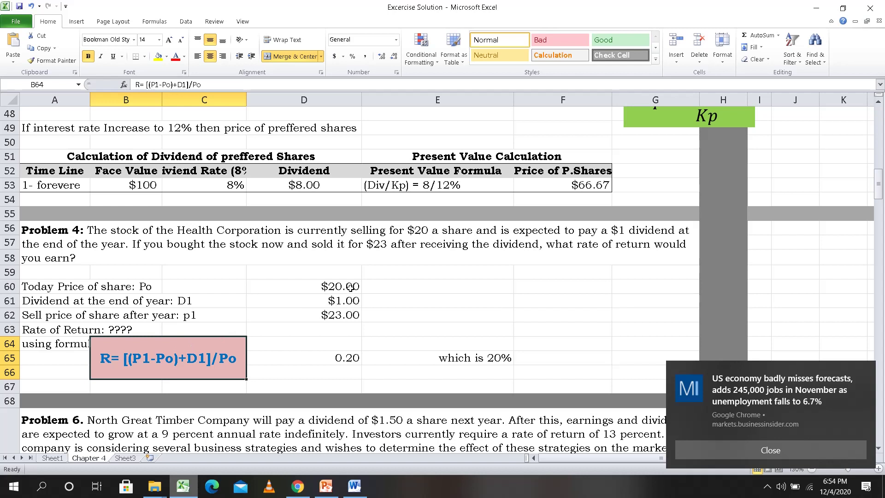
left_click(390, 289)
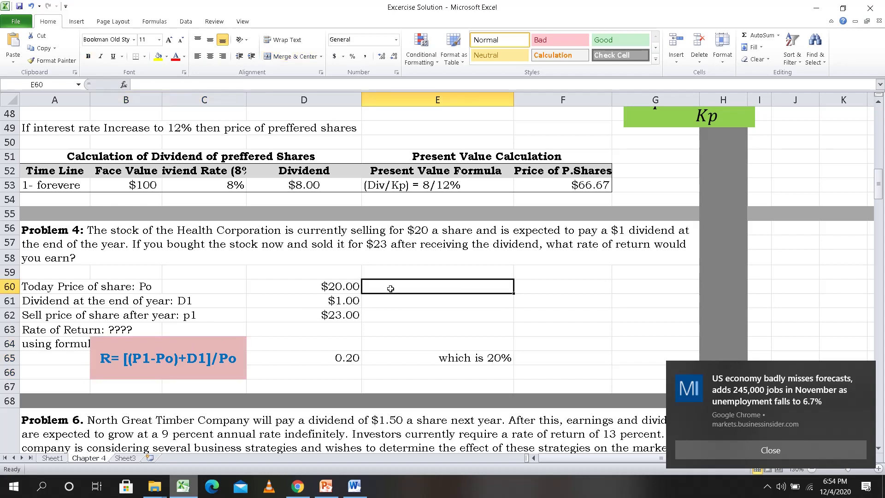
type("Po")
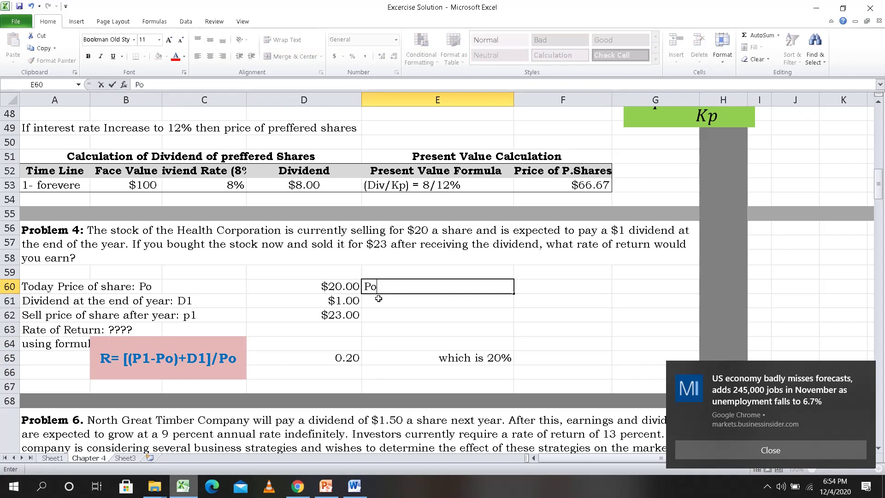
key("Return")
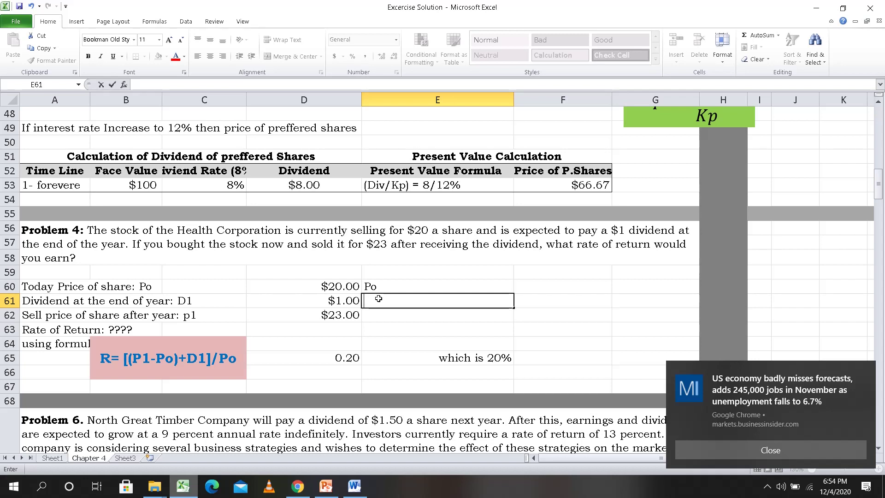
type("D1")
key("Return")
type("P")
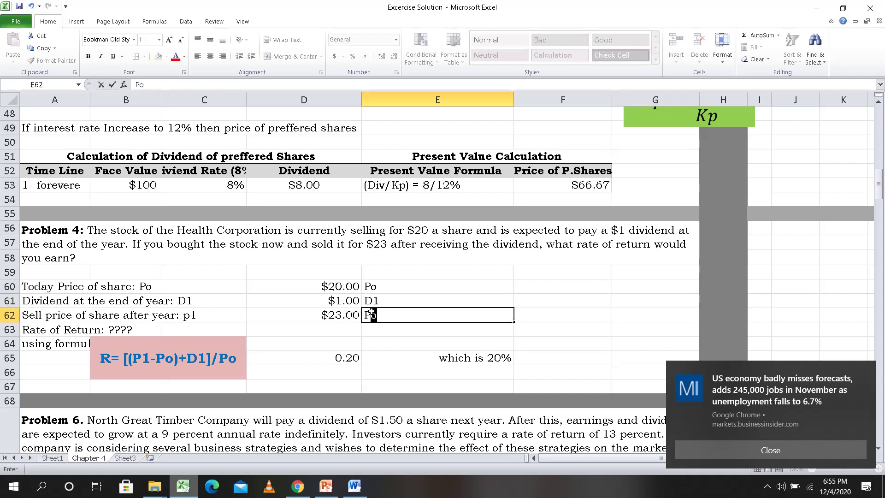
type("1")
Step: Center the Po, D1 and P1 labels horizontally in E60:E62
left_click(367, 286)
left_click_drag(368, 286, 369, 315)
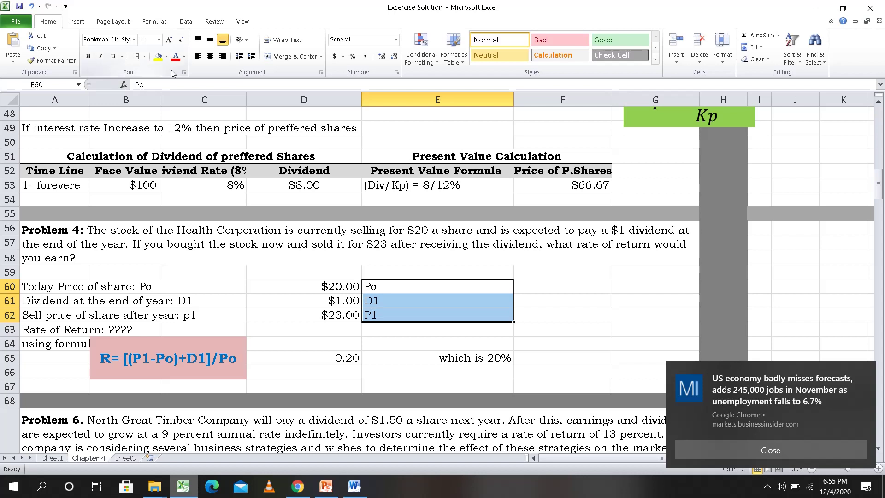
left_click(210, 57)
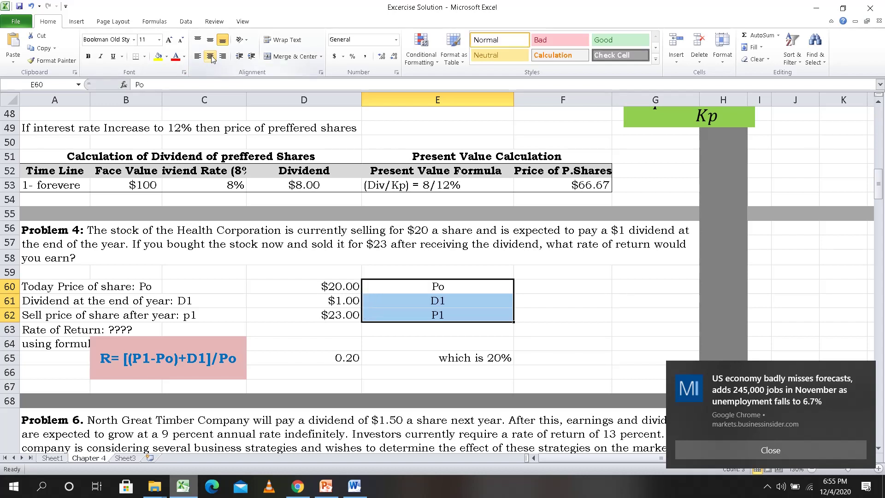
Step: Compare the rate of return formula text in B64 with the calculation in D65
left_click(187, 364)
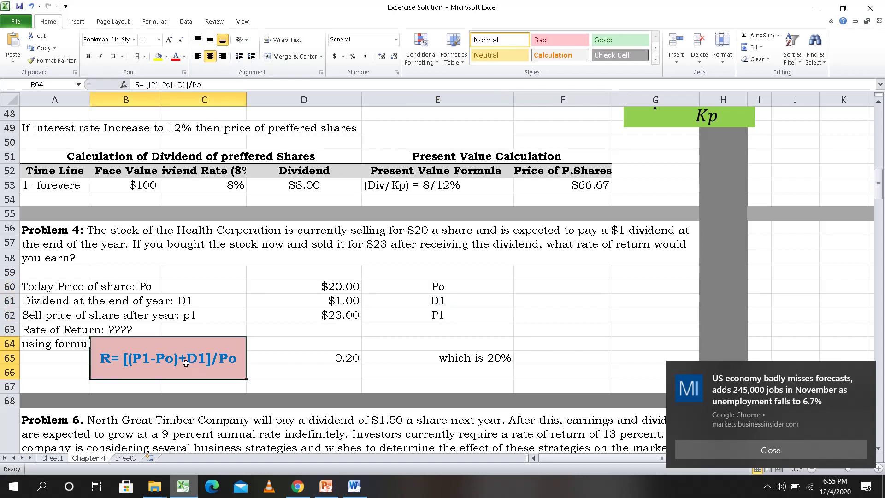
left_click(337, 358)
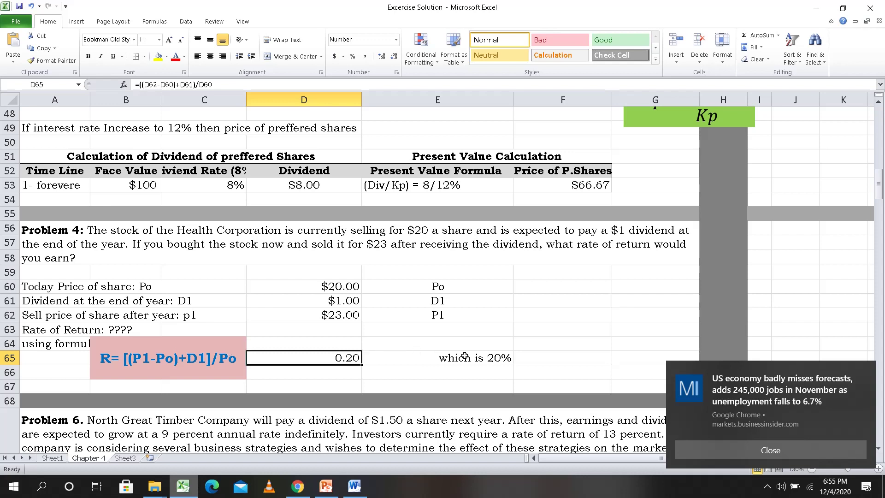
double_click(410, 289)
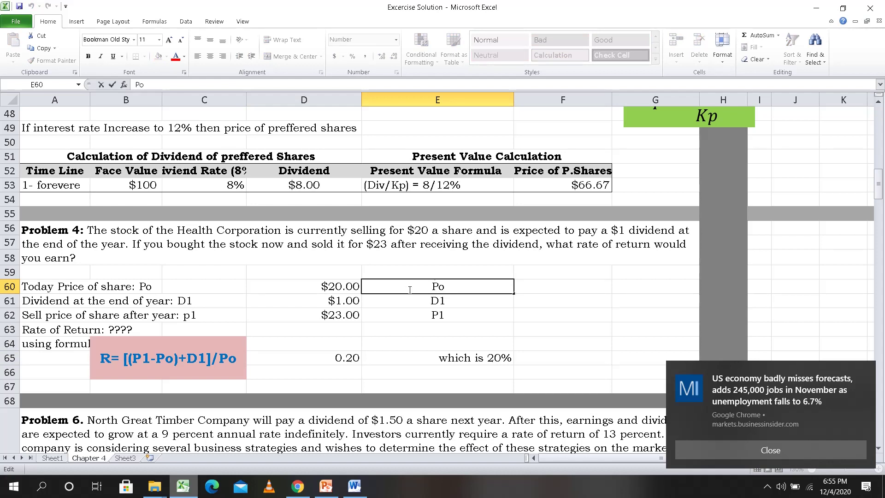
type("=")
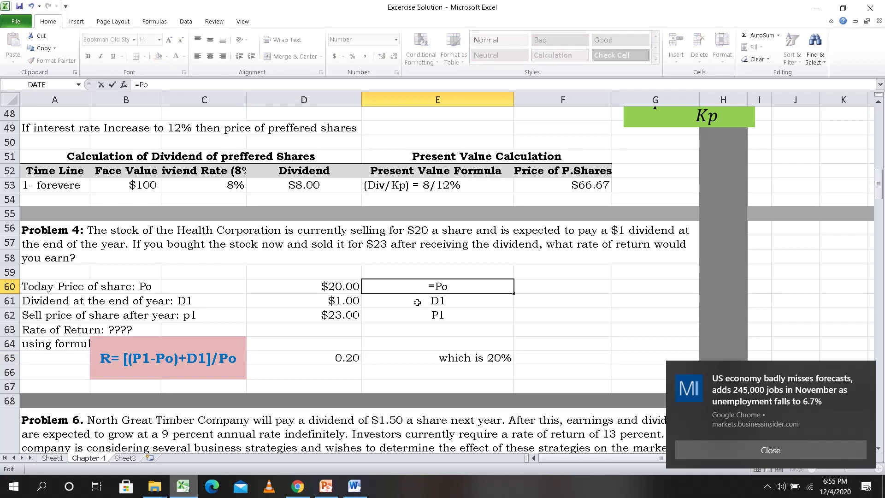
left_click(418, 303)
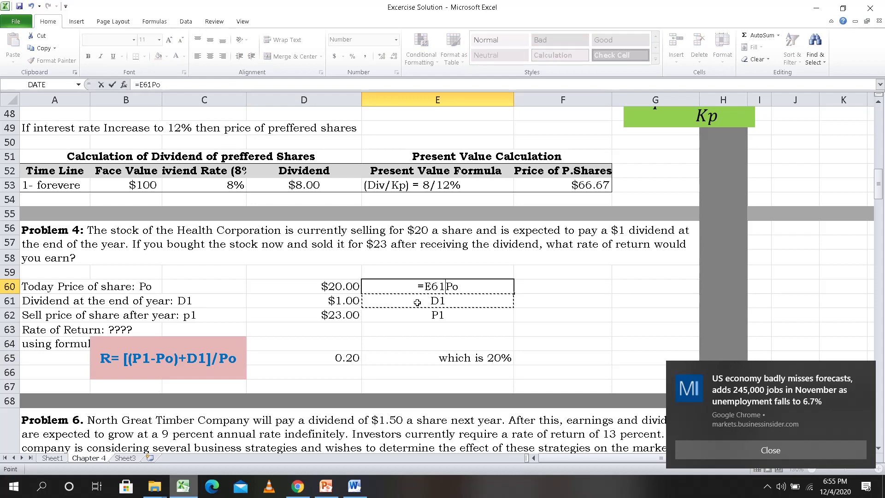
key("Escape")
left_click(418, 327)
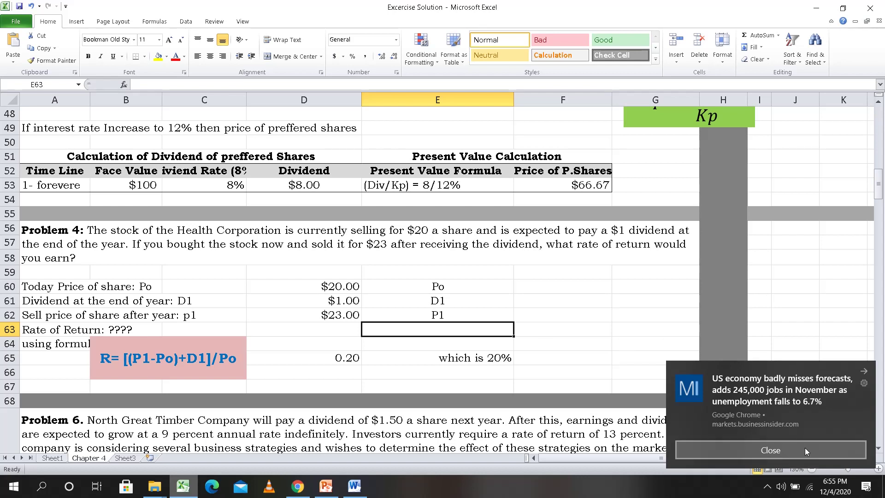
Step: Dismiss the news notification and read Problem 6's text on North Great Timber Company, including strategies a, b and c
left_click(819, 445)
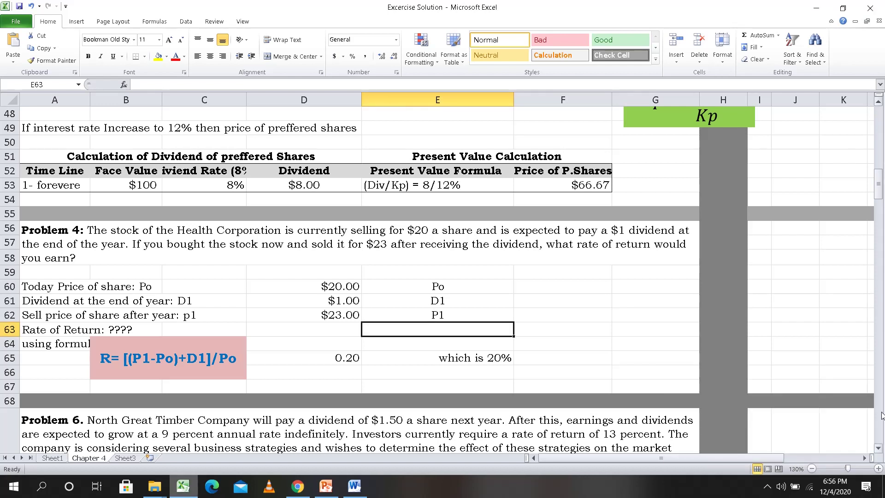
scroll(881, 450, "down", 4)
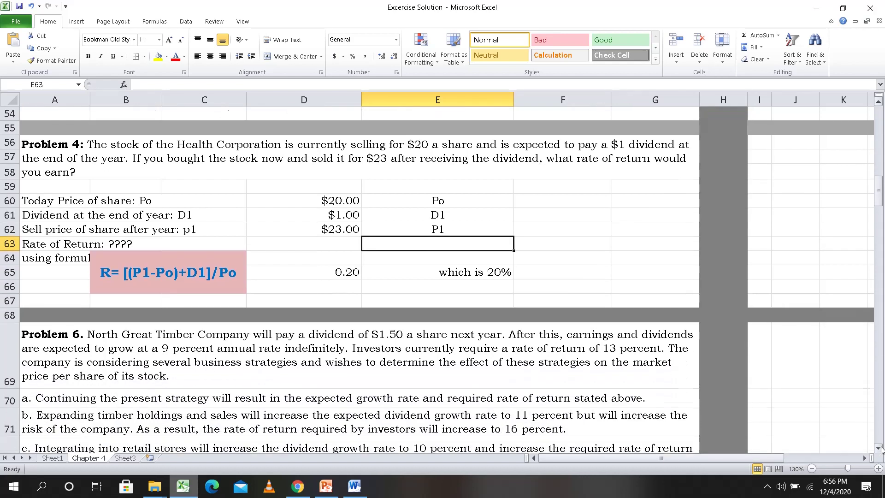
scroll(881, 449, "down", 2)
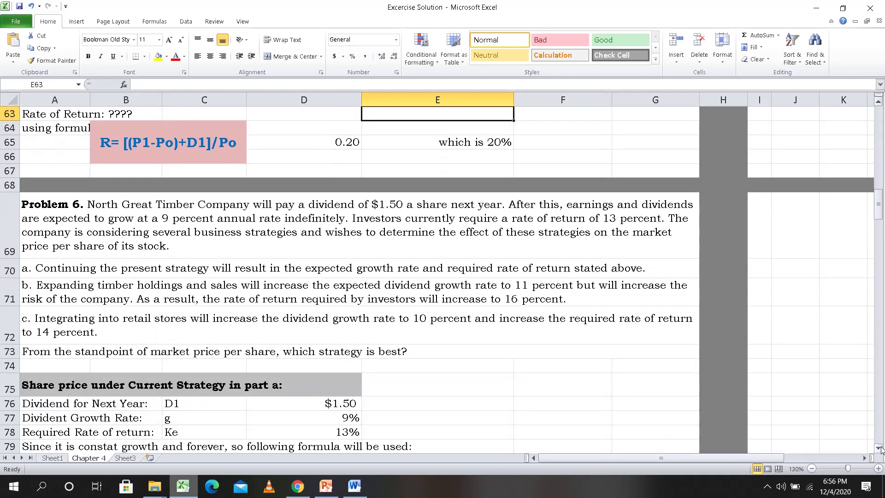
scroll(881, 449, "down", 2)
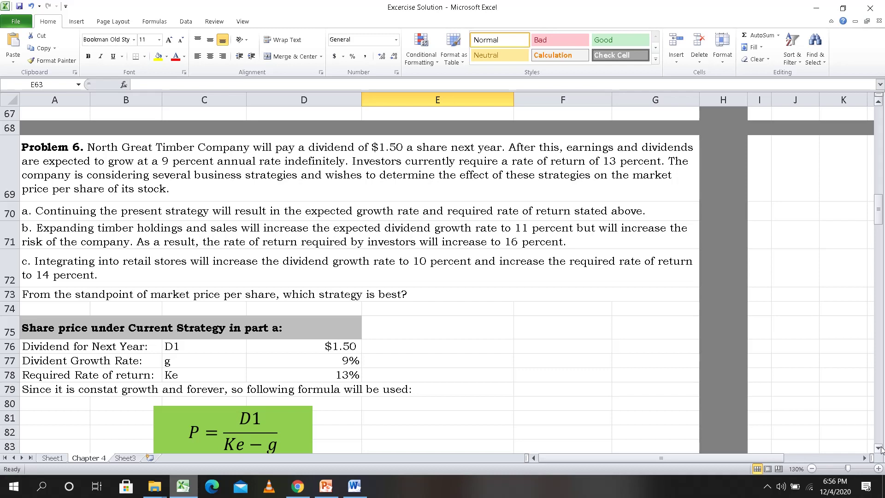
left_click(878, 447)
left_click(878, 447)
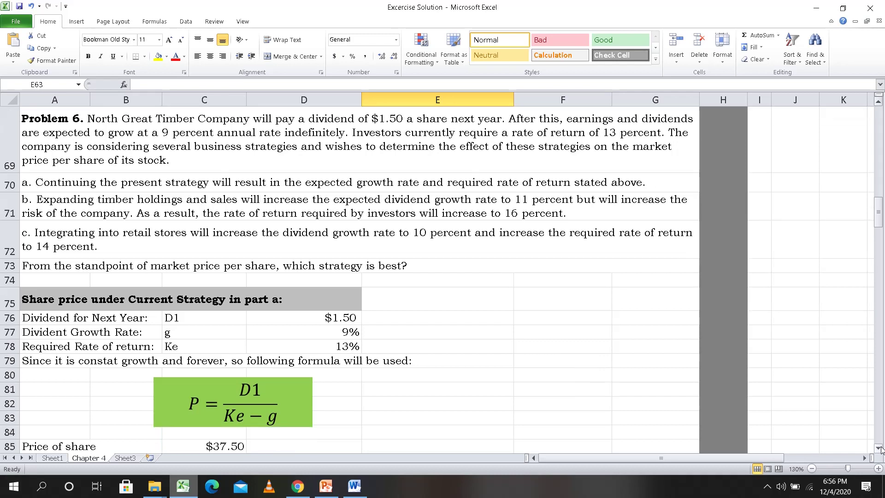
left_click(879, 448)
left_click(878, 448)
left_click(878, 447)
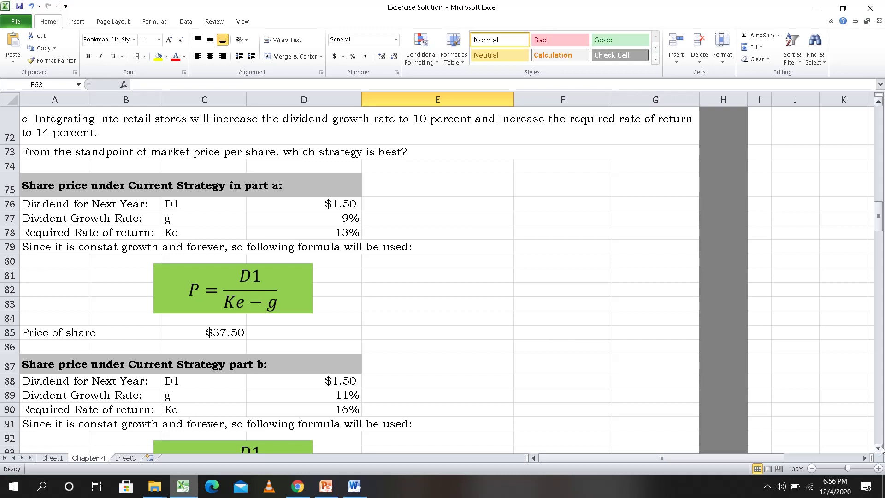
left_click(879, 102)
left_click(879, 102)
left_click(879, 102)
left_click(879, 102)
left_click(878, 103)
left_click(879, 102)
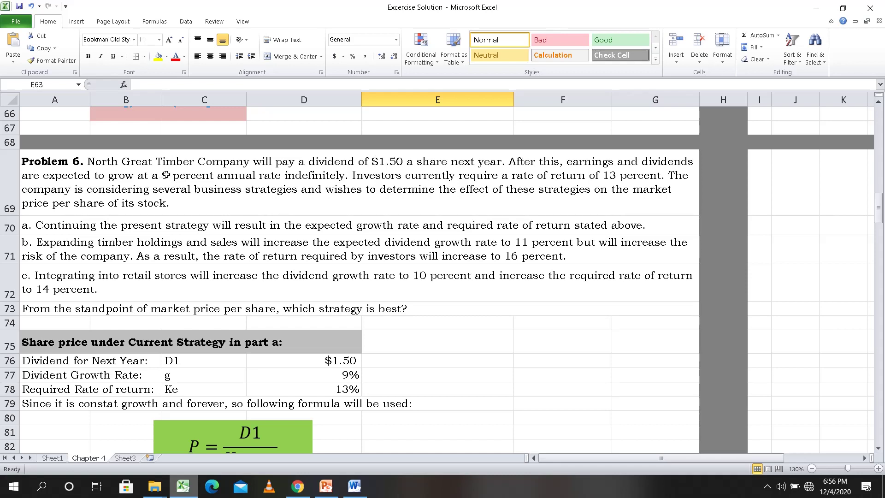
left_click(166, 175)
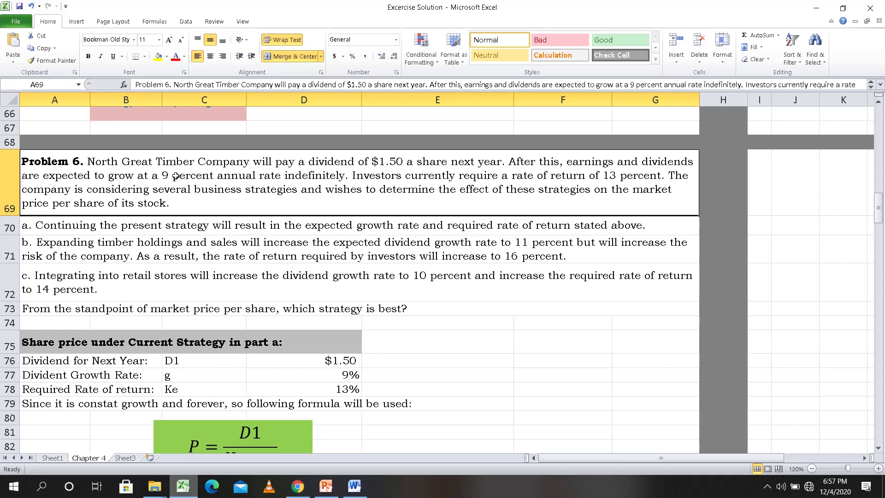
Step: Check part a's dividend, growth rate and required rate of return in rows 76 to 78 against the Problem 6 text
left_click(203, 362)
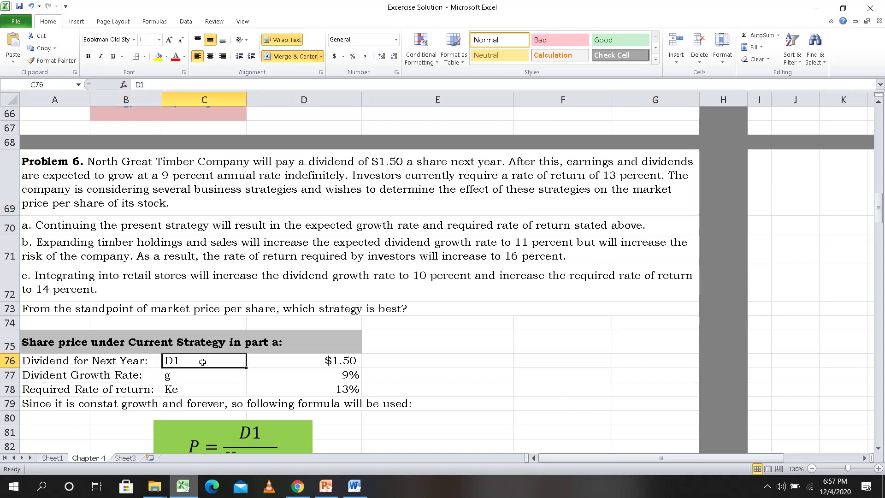
left_click(321, 362)
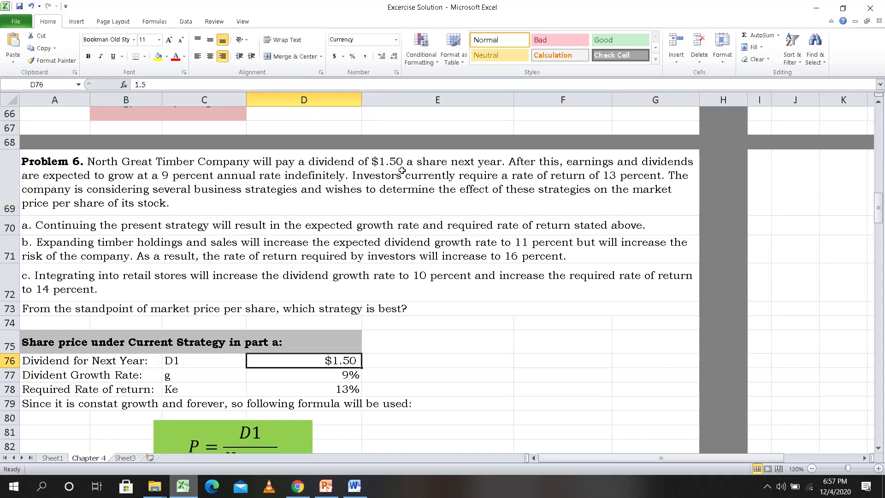
left_click(186, 374)
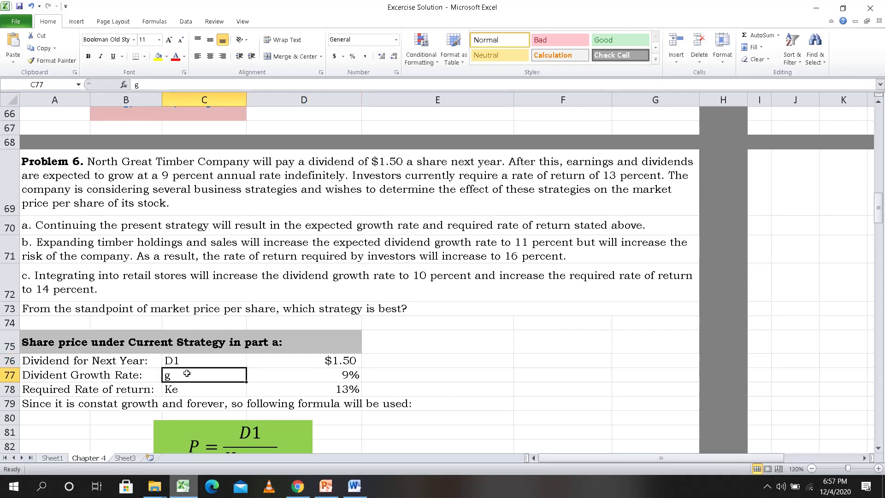
left_click(170, 176)
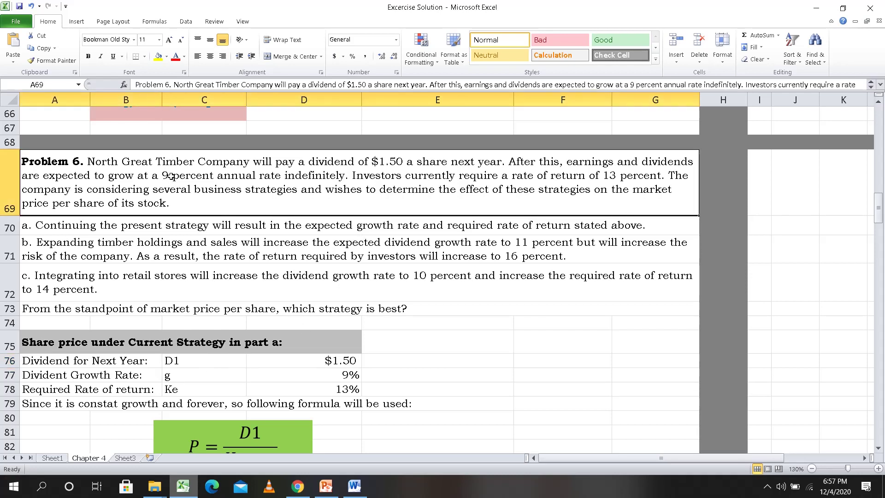
left_click(347, 373)
left_click(187, 391)
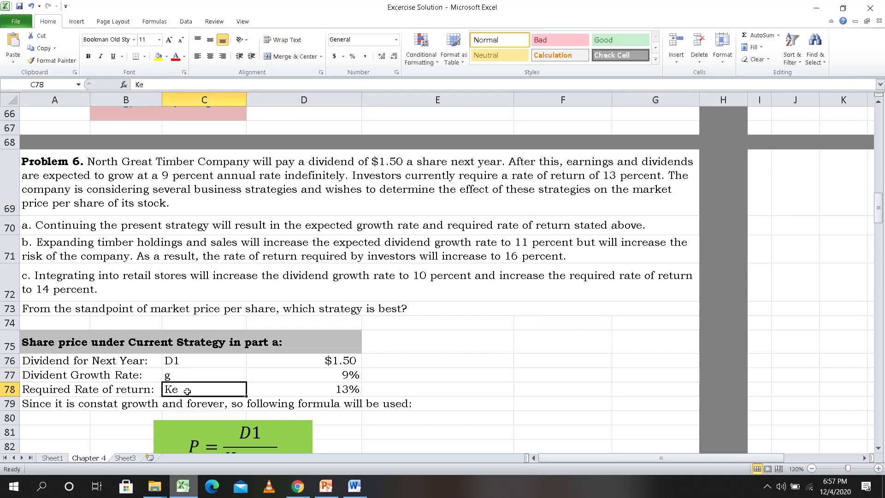
left_click(330, 390)
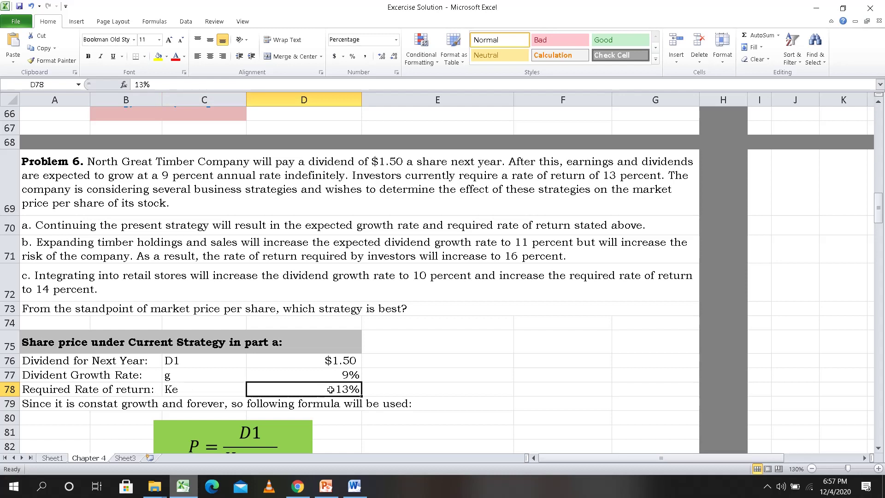
Step: Examine the constant growth formula P = D1/(Ke − g) and its share price calculation in C85
left_click(878, 448)
left_click(878, 448)
left_click(878, 447)
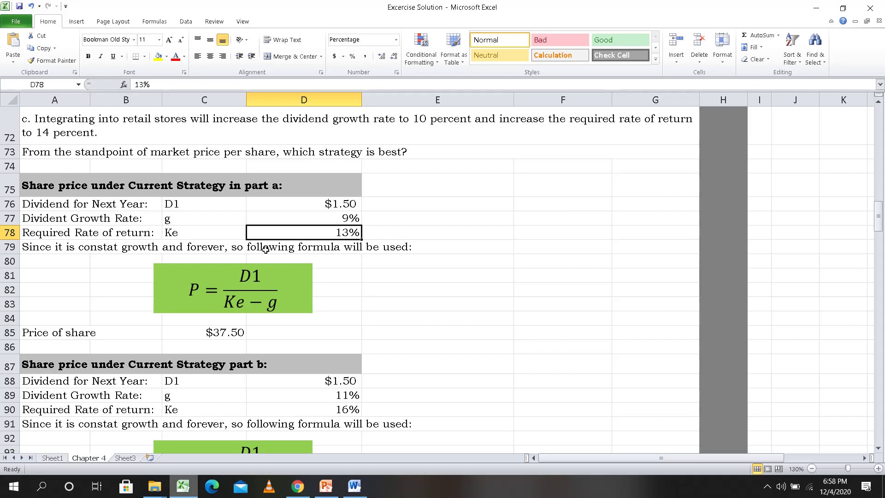
left_click(303, 276)
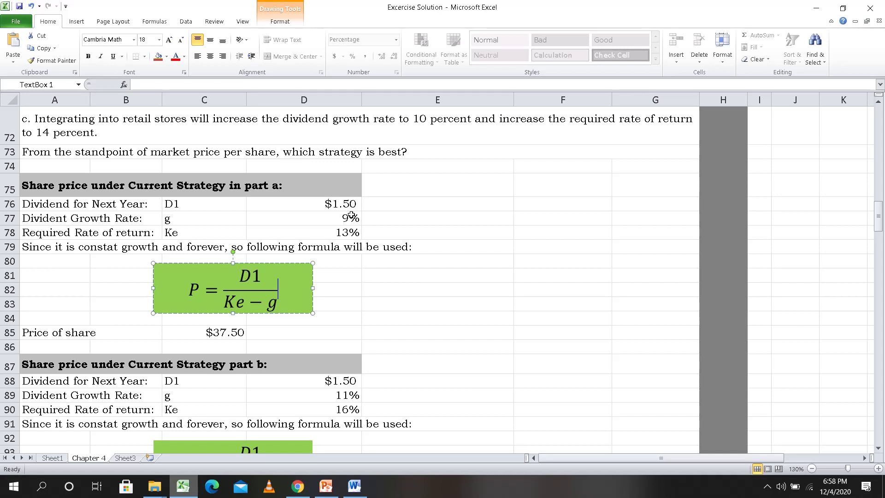
left_click(222, 333)
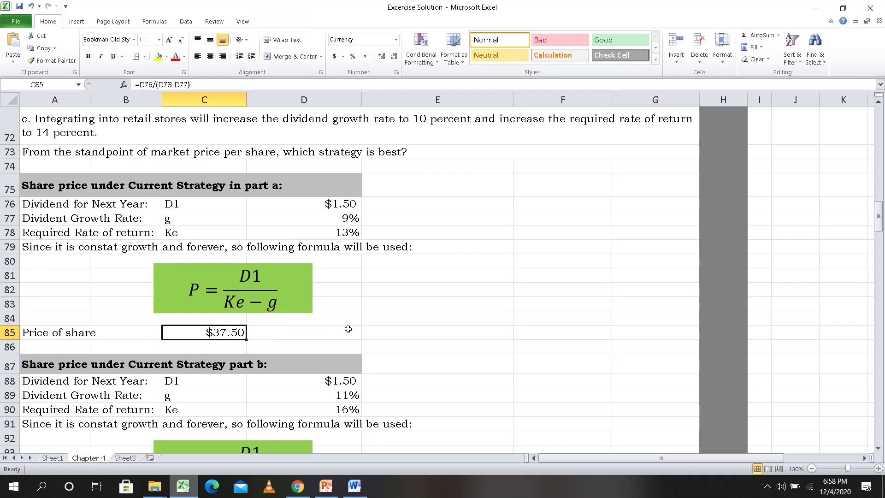
Step: Read strategy b in row 71 for its dividend growth rate and required rate of return
left_click(878, 102)
left_click(878, 102)
left_click(878, 102)
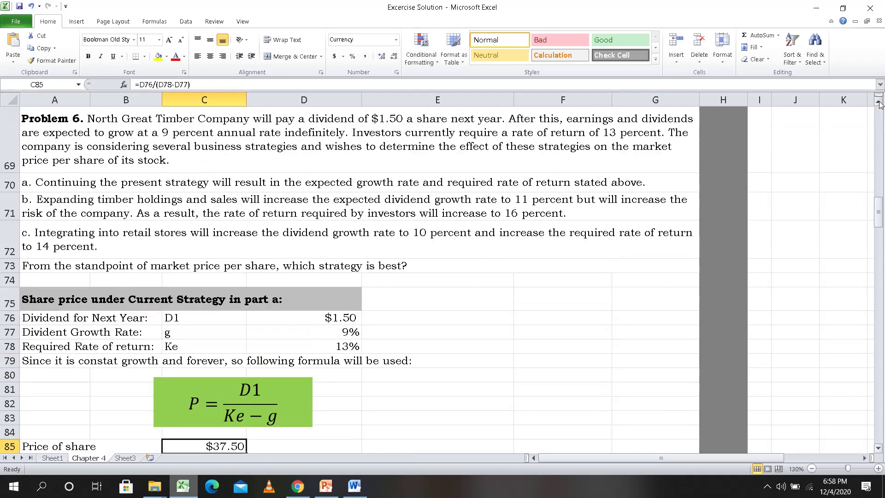
left_click(878, 102)
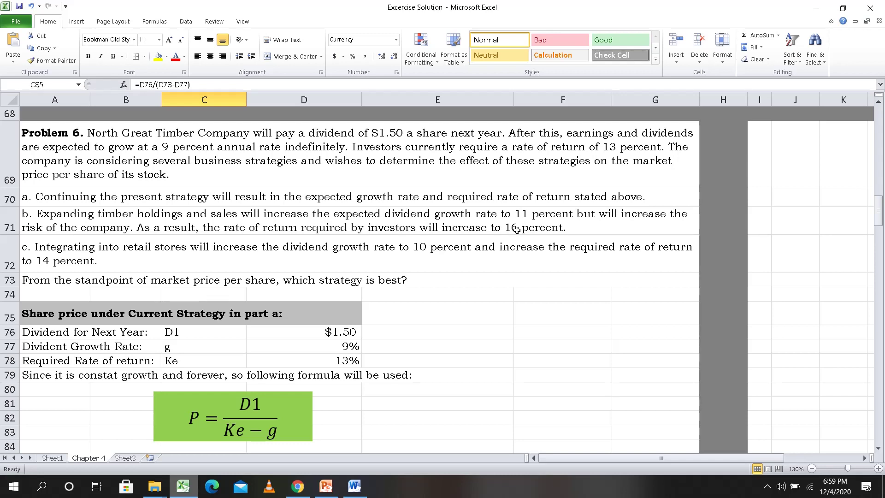
Step: Check part b's dividend, growth rate and required rate of return in rows 88 to 90
left_click(879, 448)
left_click(879, 448)
left_click(879, 448)
left_click(879, 448)
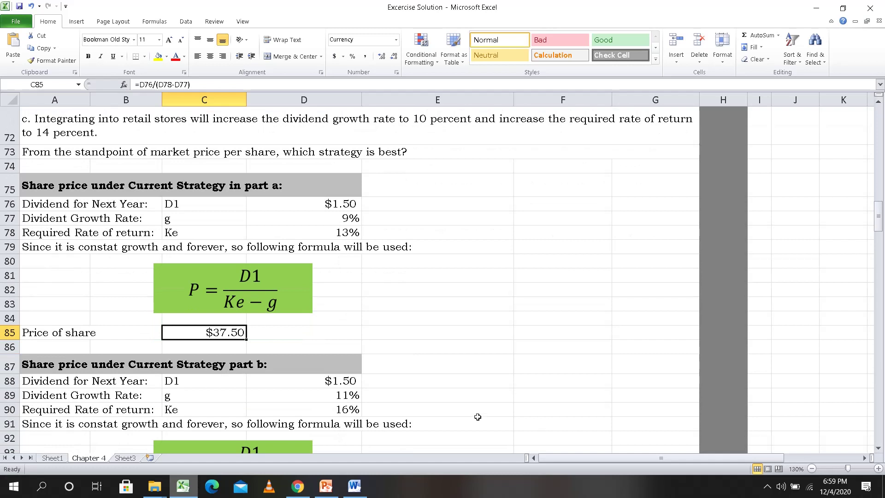
left_click(343, 381)
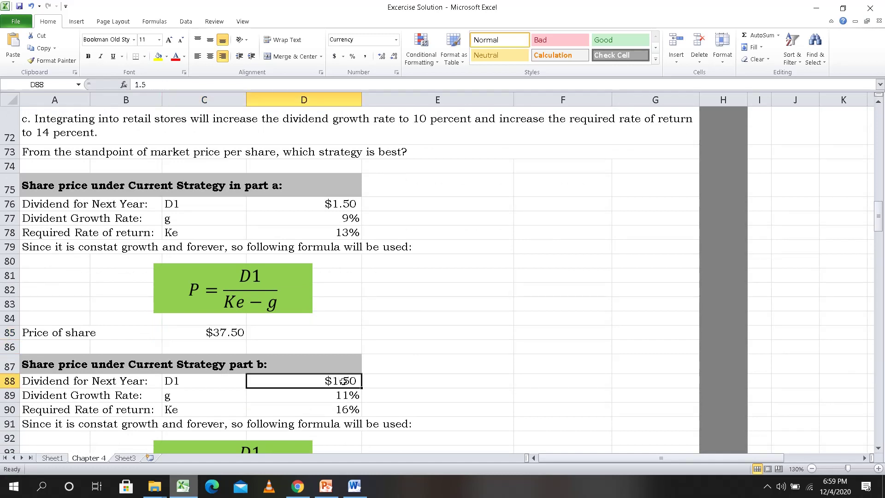
left_click(171, 397)
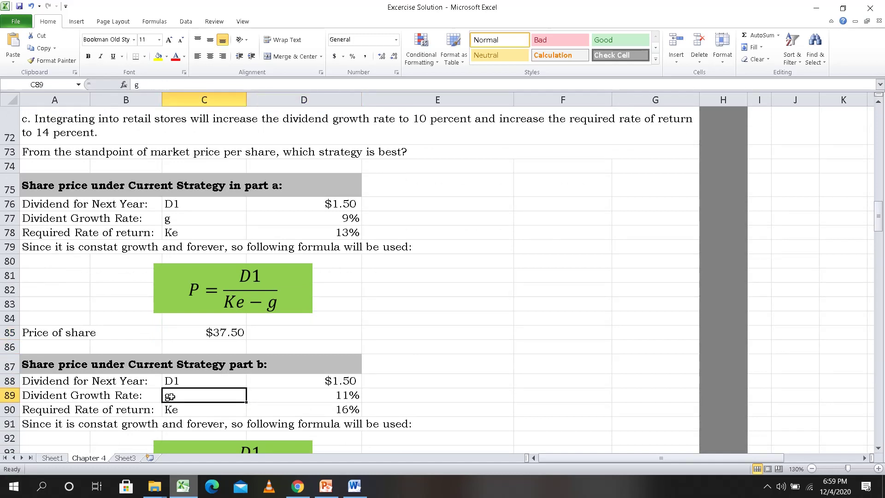
left_click(330, 395)
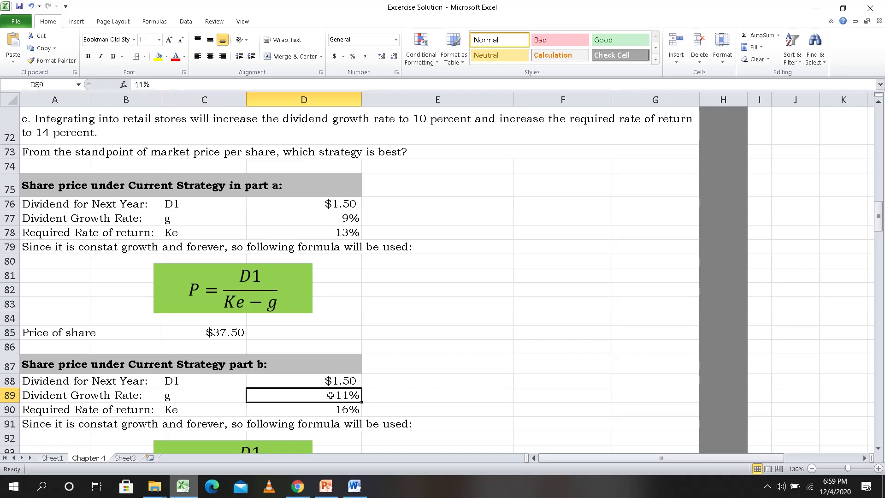
left_click(185, 413)
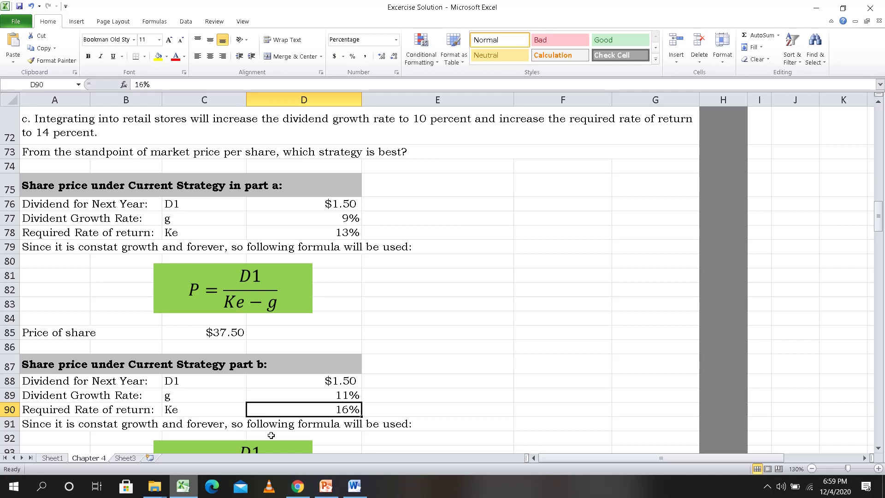
Step: Examine part b's constant growth formula with its dividend and growth inputs, and the share price calculation in C97
left_click(878, 449)
left_click(878, 449)
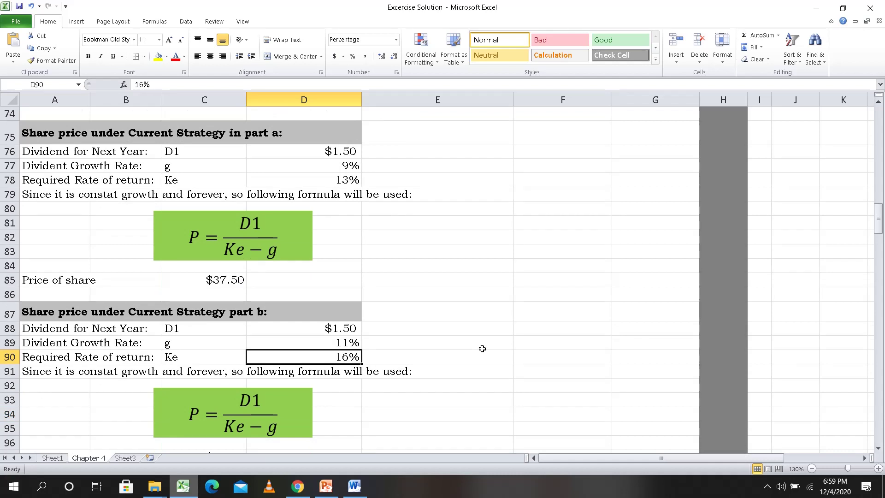
left_click(878, 450)
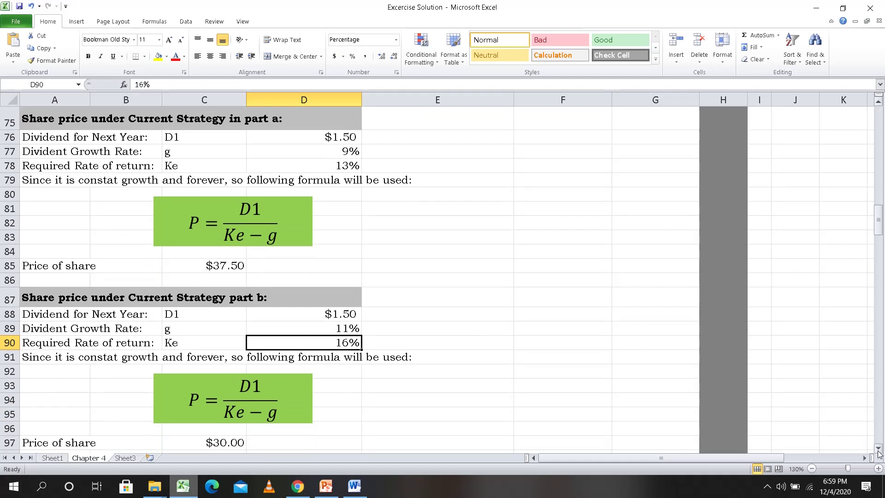
left_click(878, 450)
left_click(878, 449)
left_click(878, 450)
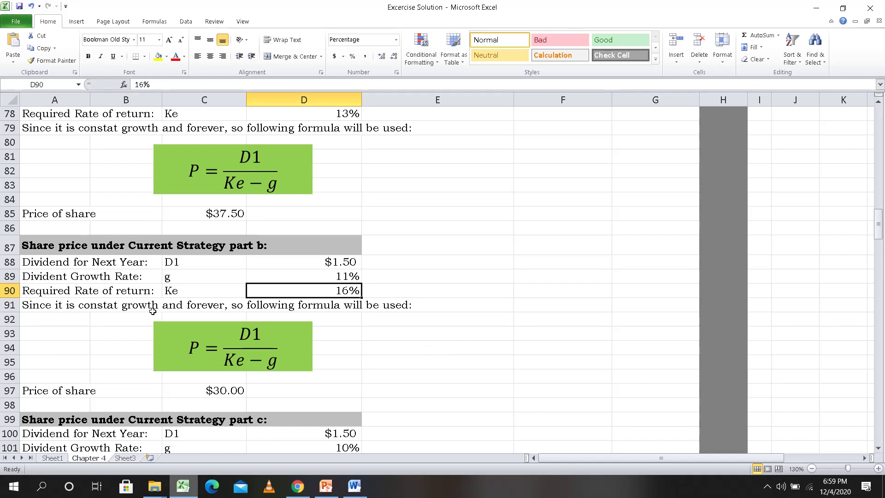
left_click(254, 330)
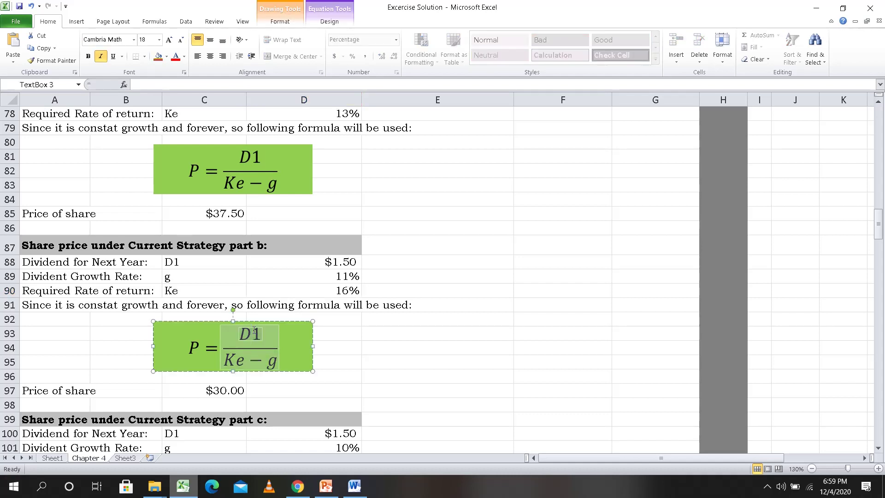
left_click(339, 262)
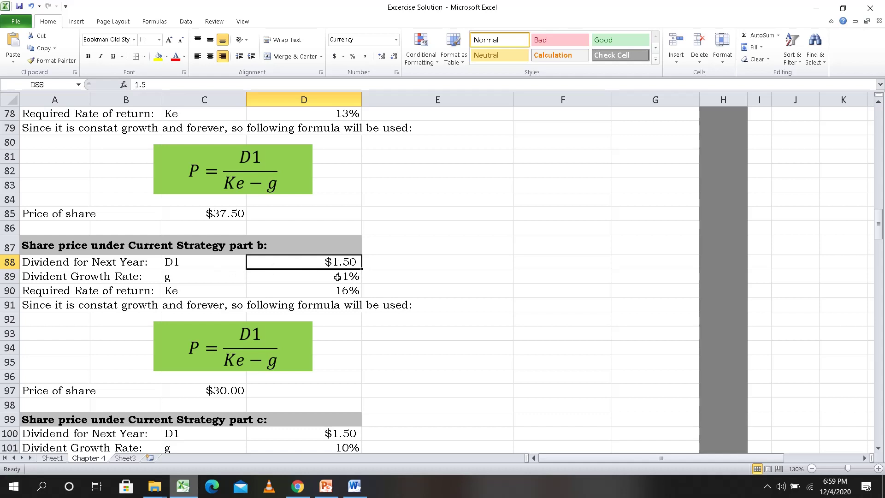
left_click(338, 277)
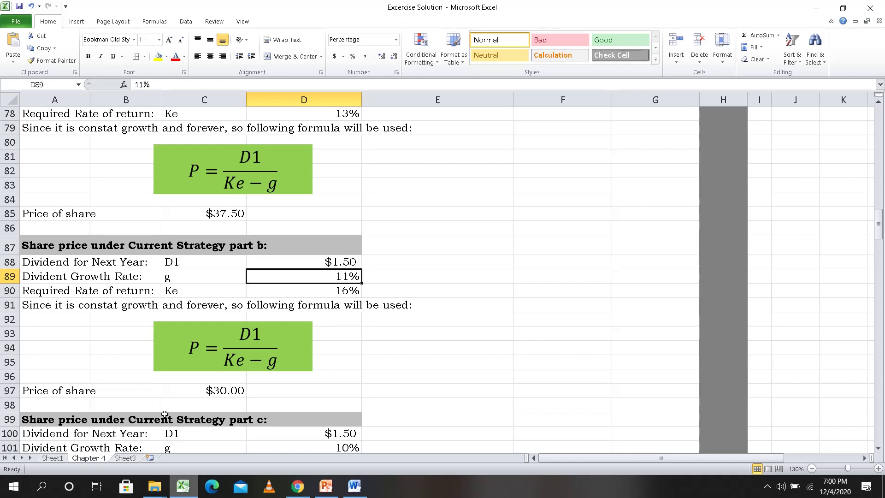
left_click(221, 389)
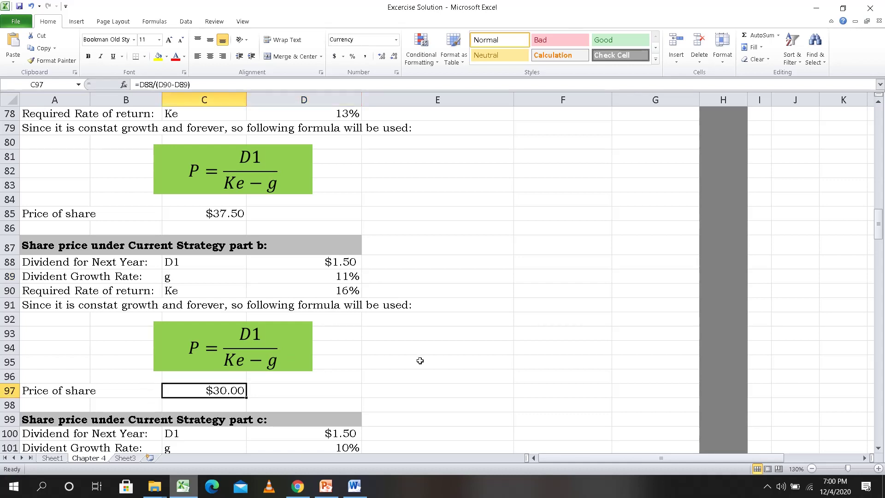
Step: Read strategy c in row 72 and check its dividend, growth rate and required rate of return in rows 100 to 102
left_click_drag(879, 223, 880, 213)
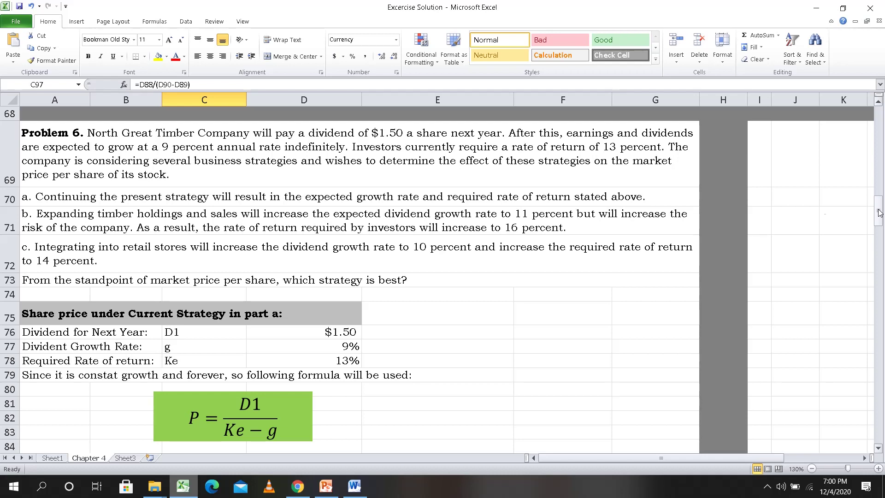
left_click_drag(879, 213, 880, 242)
left_click(314, 244)
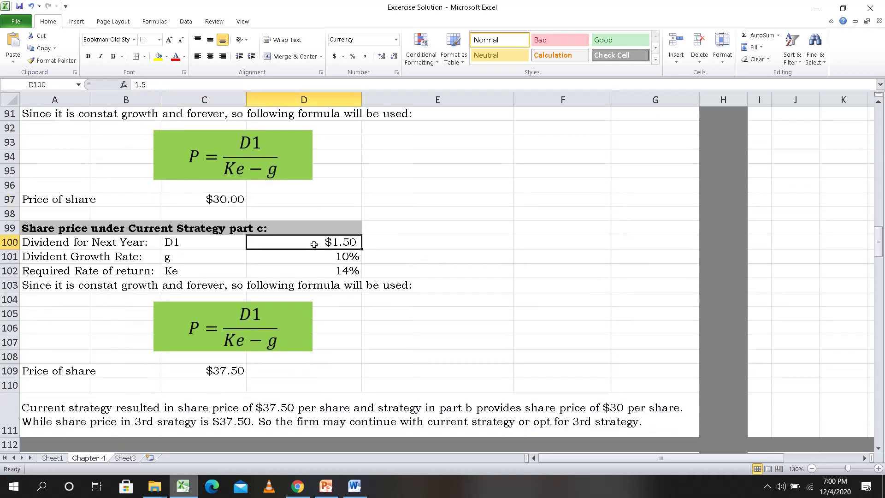
left_click(206, 262)
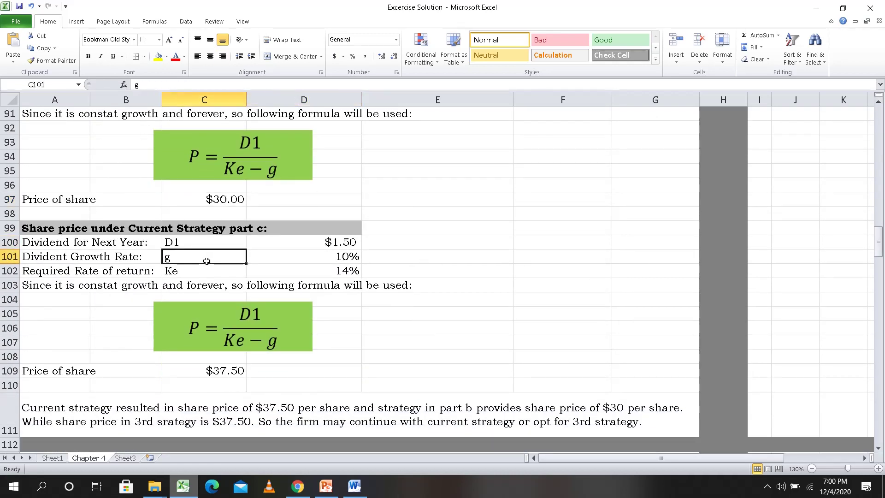
left_click(343, 261)
left_click(199, 266)
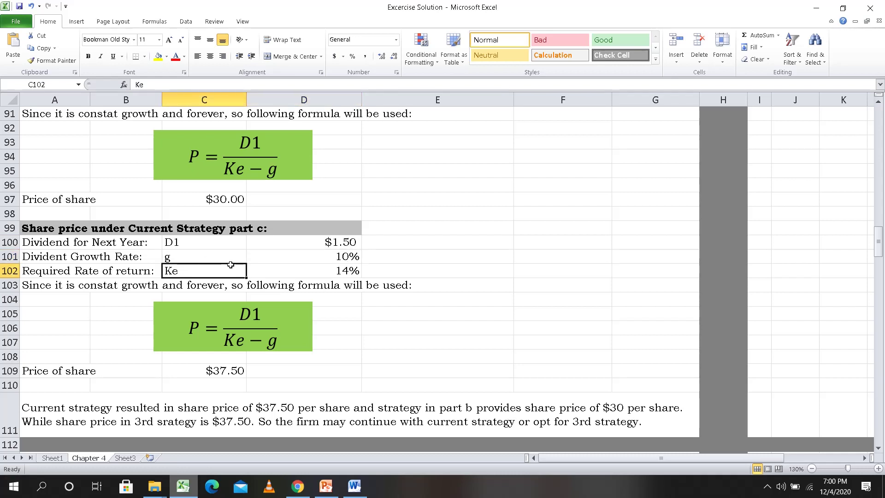
left_click(324, 270)
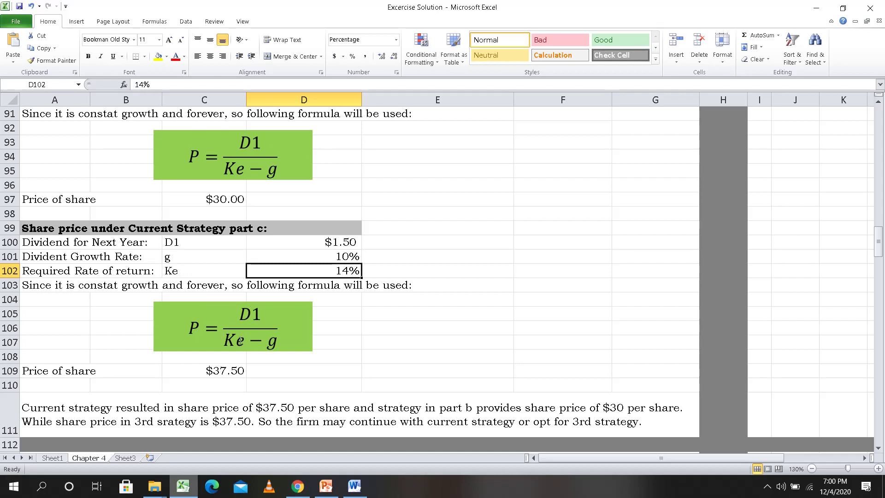
Step: Examine part c's constant growth formula, reread the Problem 6 strategies and inspect the share price calculation in C109
left_click(242, 308)
left_click_drag(241, 308, 276, 322)
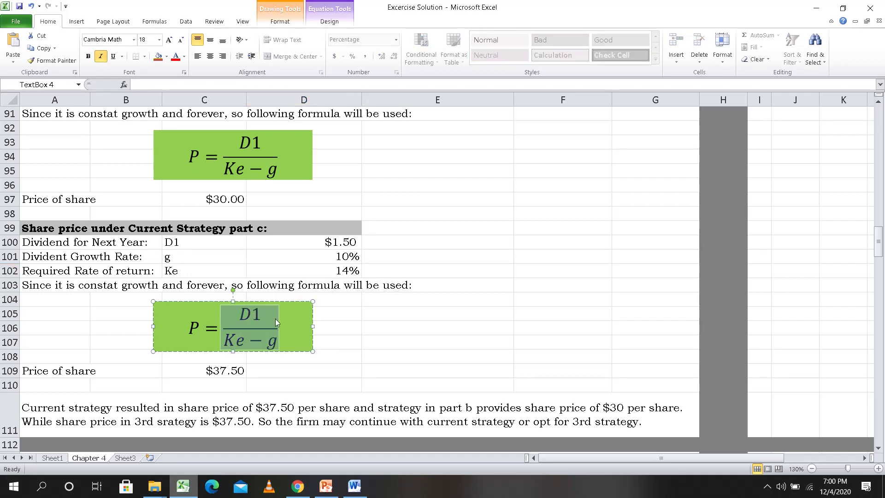
left_click(275, 319)
left_click_drag(263, 314, 241, 314)
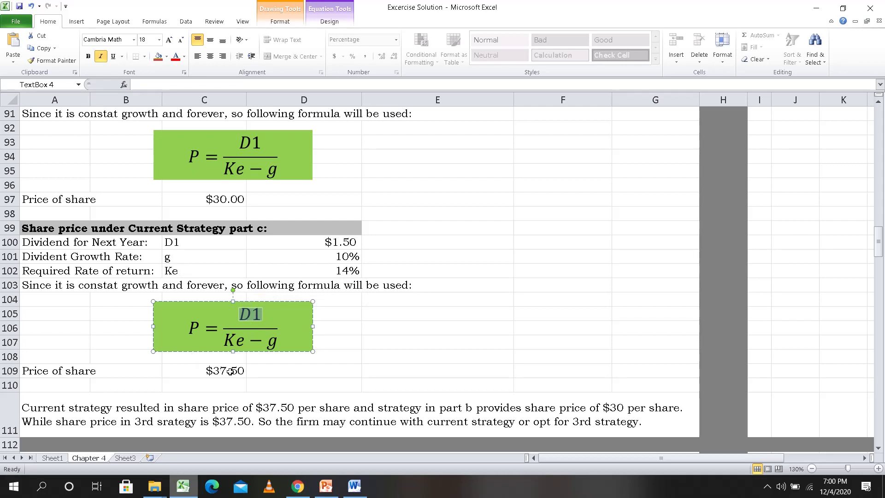
left_click(878, 102)
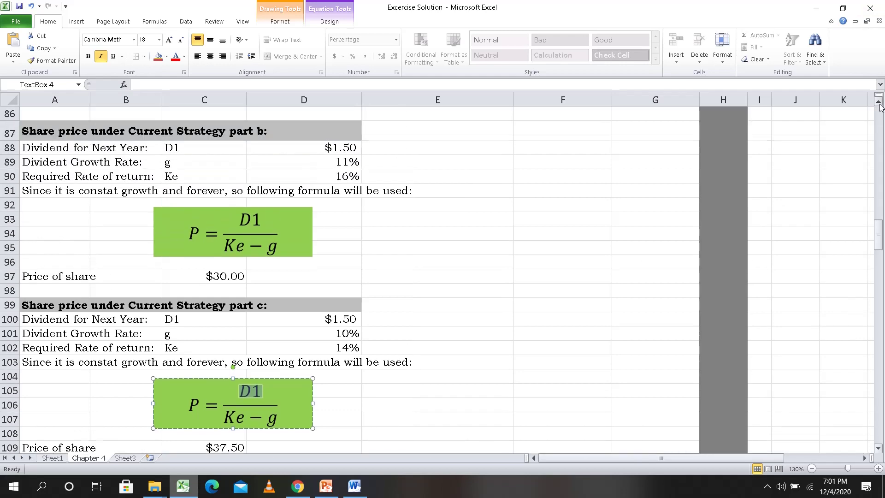
left_click_drag(879, 103, 879, 105)
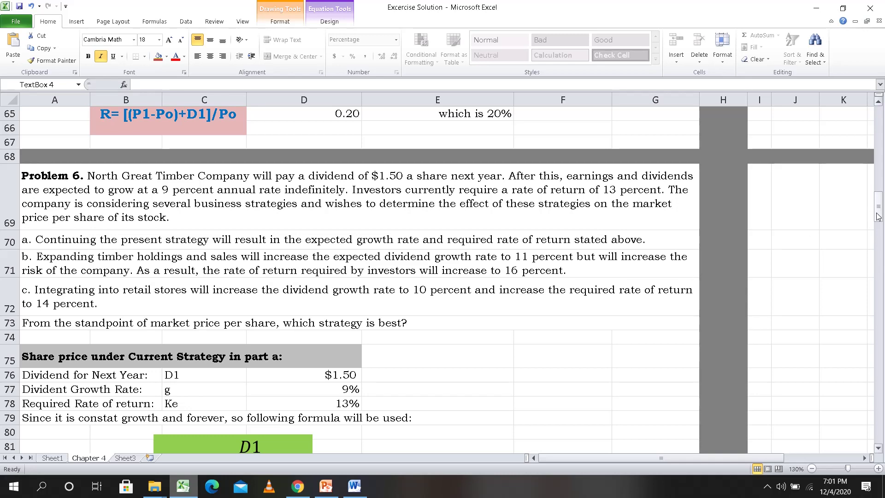
left_click_drag(878, 216, 880, 258)
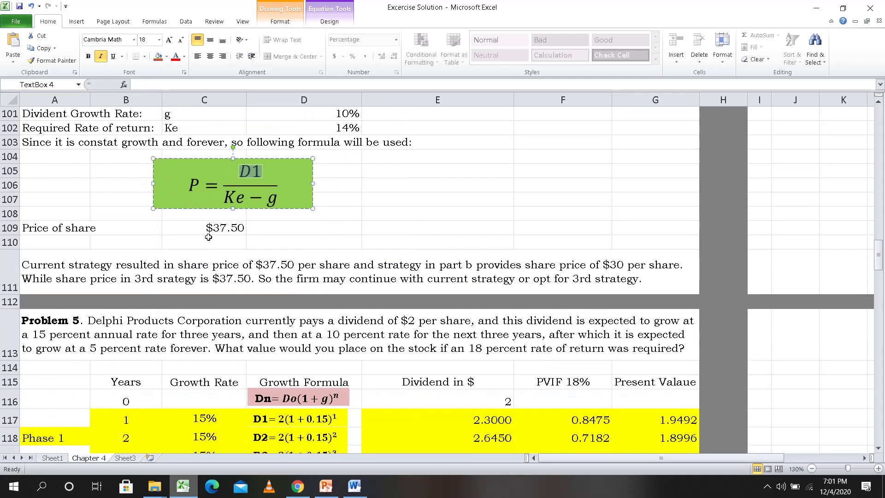
left_click(229, 230)
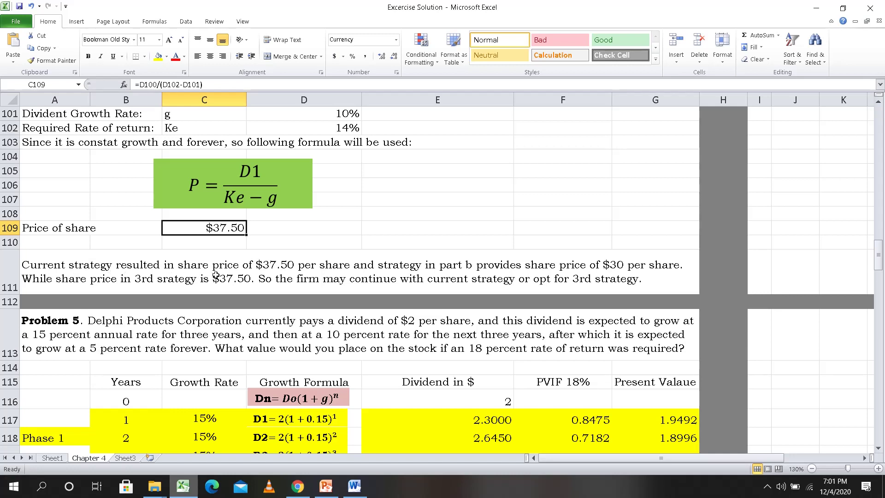
Step: Read the strategy comparison and conclusion in row 111 alongside part c's share price in C109
left_click(285, 266)
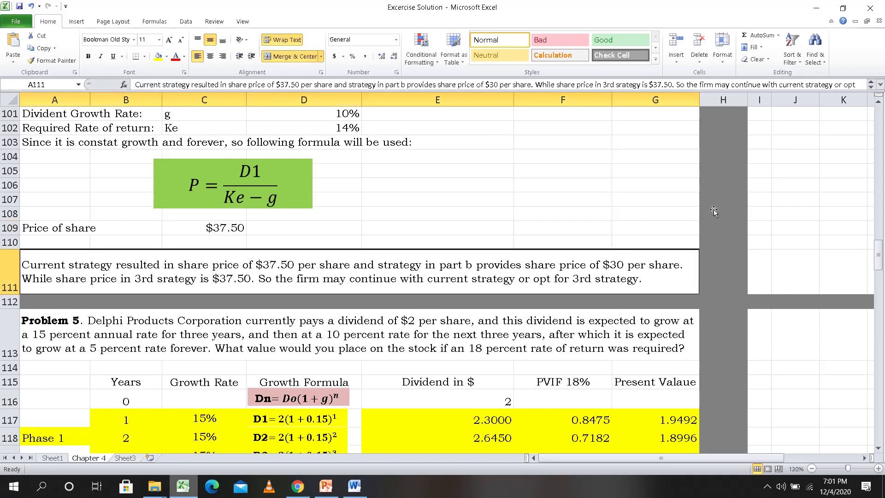
mouse_move(881, 258)
left_mouse_down()
mouse_move(881, 226)
mouse_move(881, 264)
left_mouse_up()
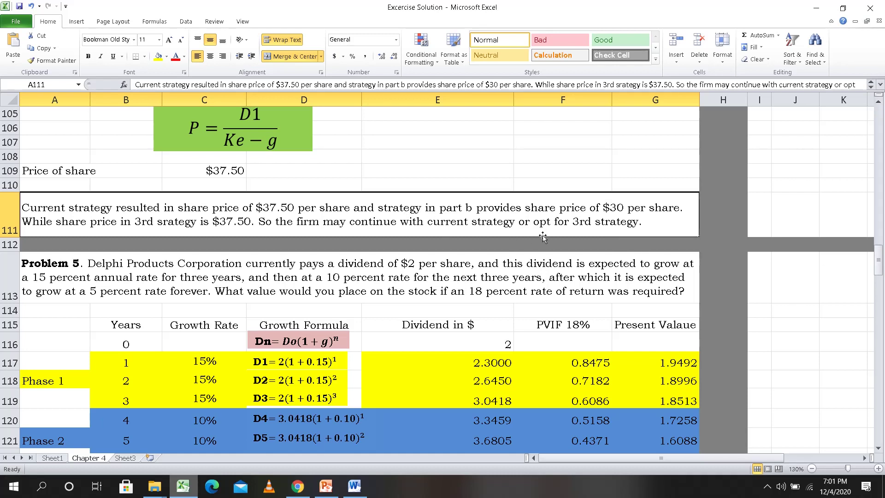
left_click(239, 168)
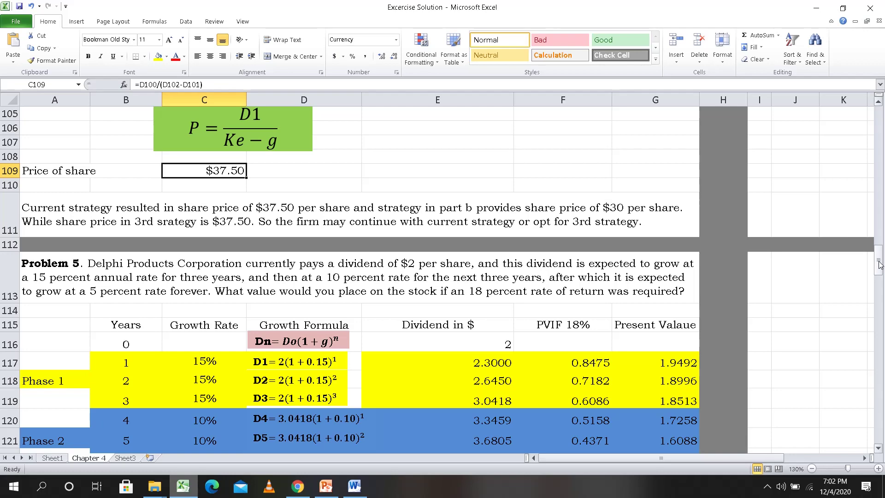
Step: Look over the remaining Chapter 4 solutions down to the alternate yield to maturity method, and return to Problem 6's part c
left_click_drag(879, 261, 876, 424)
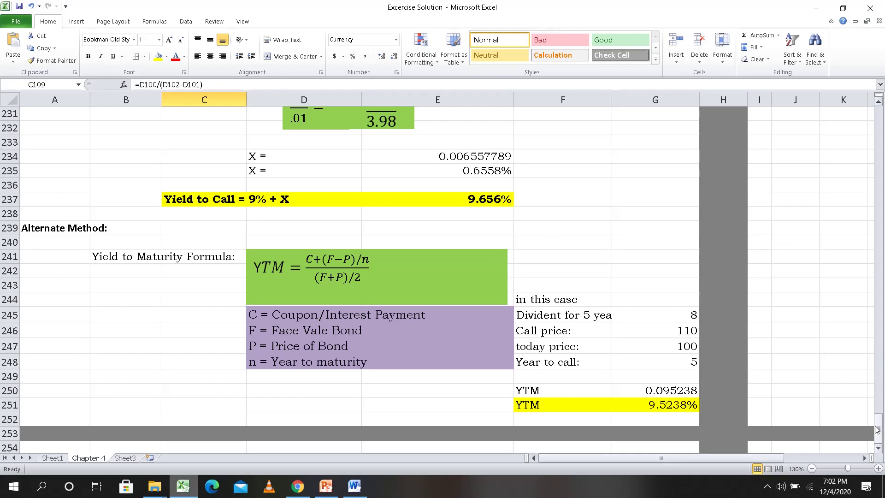
left_click_drag(878, 428, 875, 249)
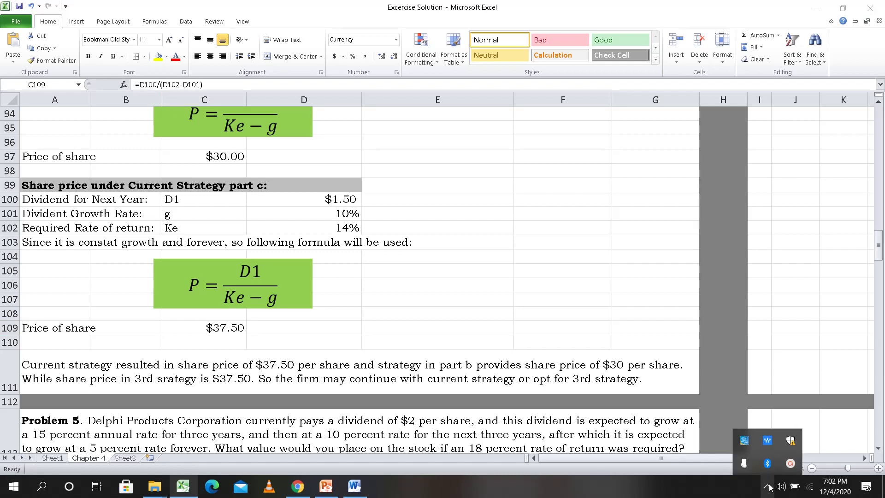
left_click(791, 463)
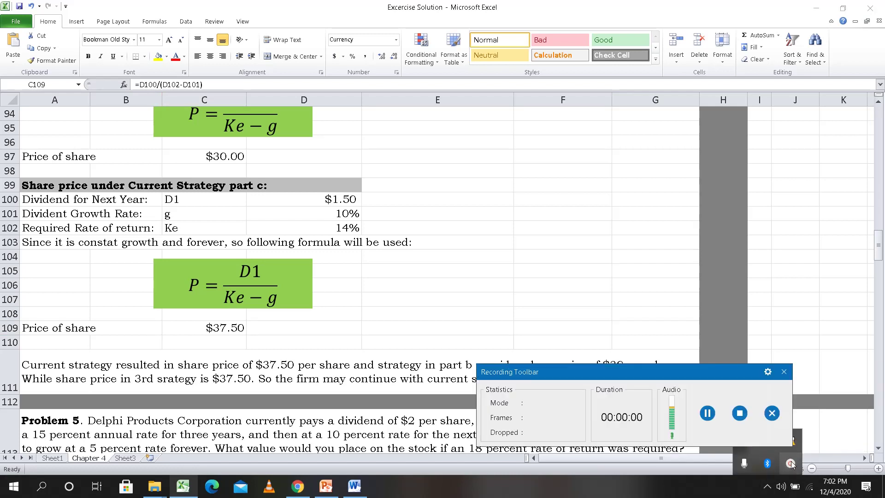